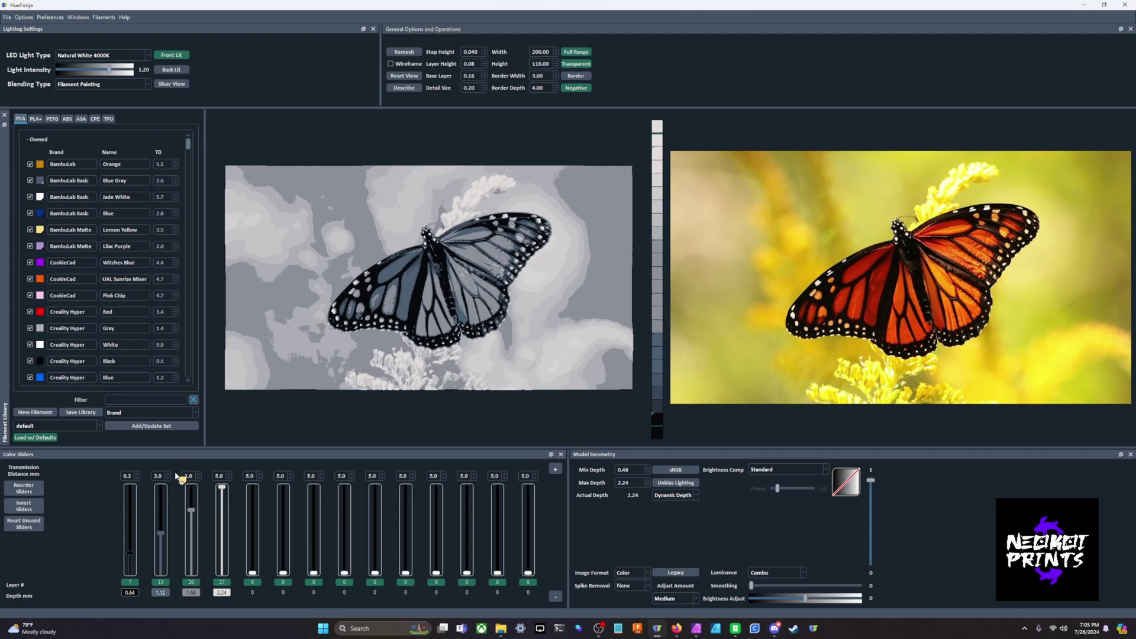
Assign BambuLab Matte Lemon Yellow to the second color slider at layer 11 and Creality Hyper Red to the third at layer 18
left_click(165, 501)
scroll(165, 500, "up", 3)
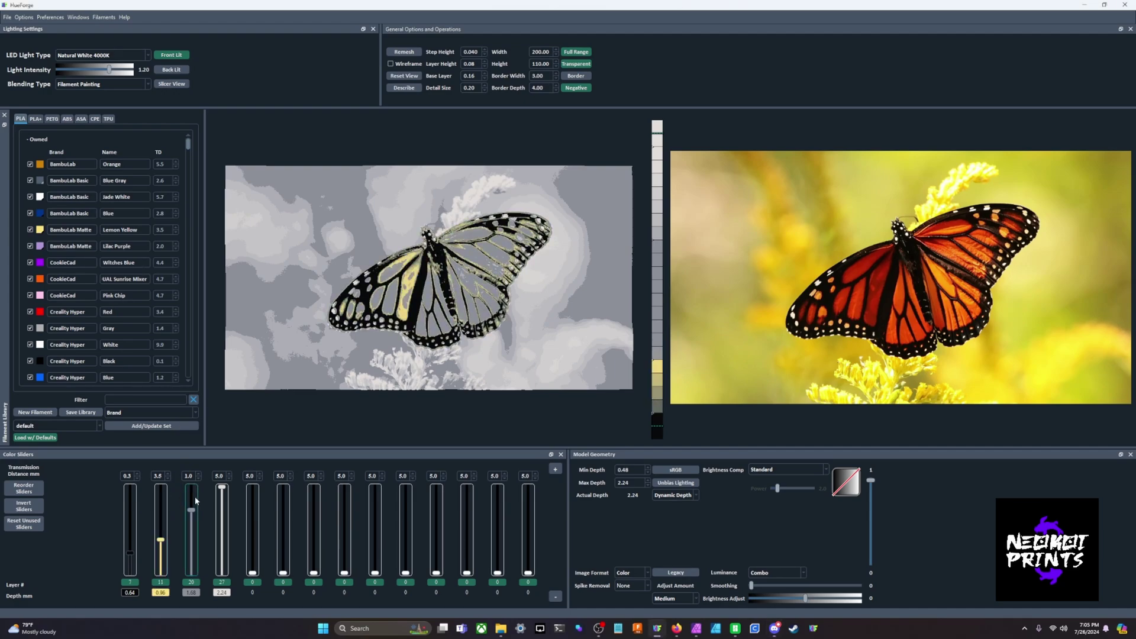
left_click(62, 313)
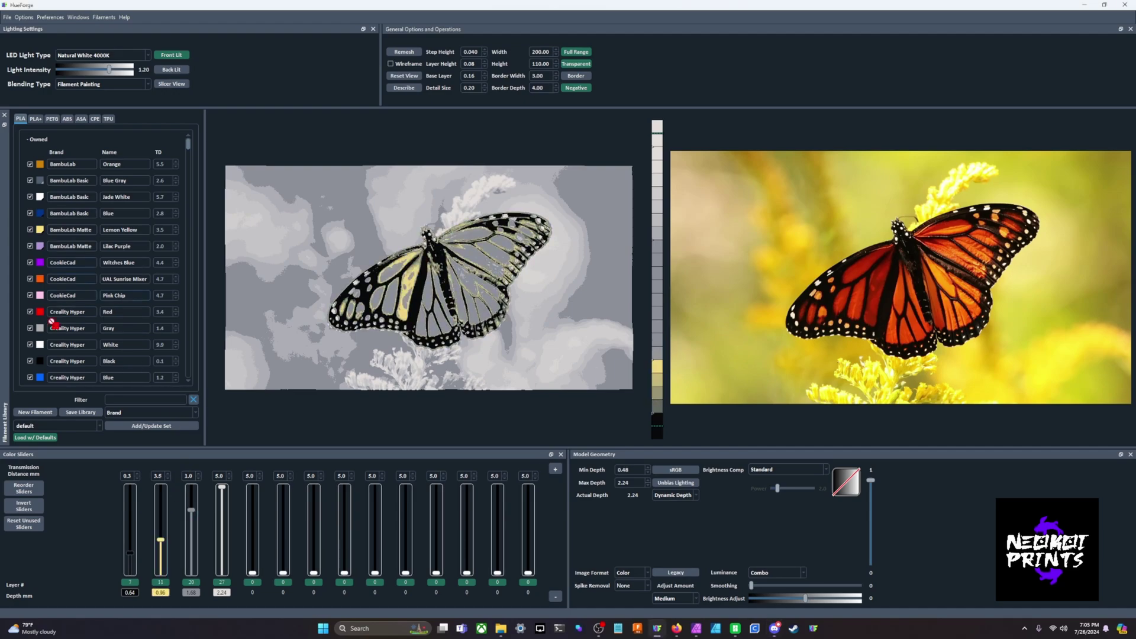
left_click(193, 528)
scroll(193, 528, "down", 1)
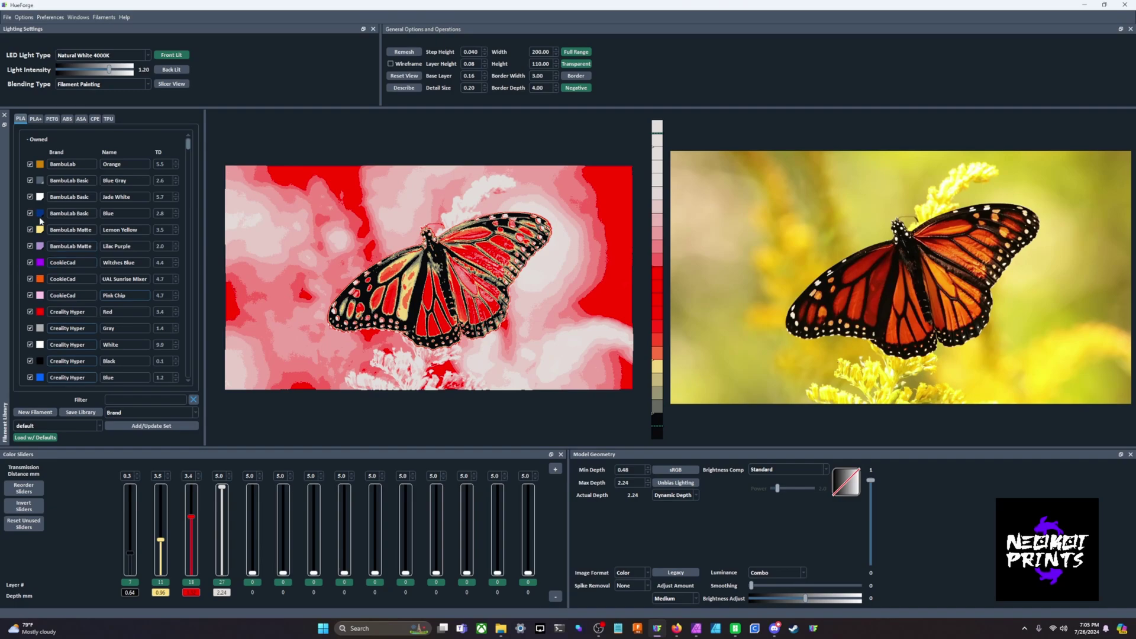
Assign BambuLab Orange to the fifth color slider at layer 21 and HP3D Orange to the sixth at layer 23
left_click_drag(47, 166, 255, 509)
scroll(65, 276, "down", 3)
left_click_drag(44, 290, 283, 518)
left_click(255, 530)
left_click(252, 531)
left_click(283, 528)
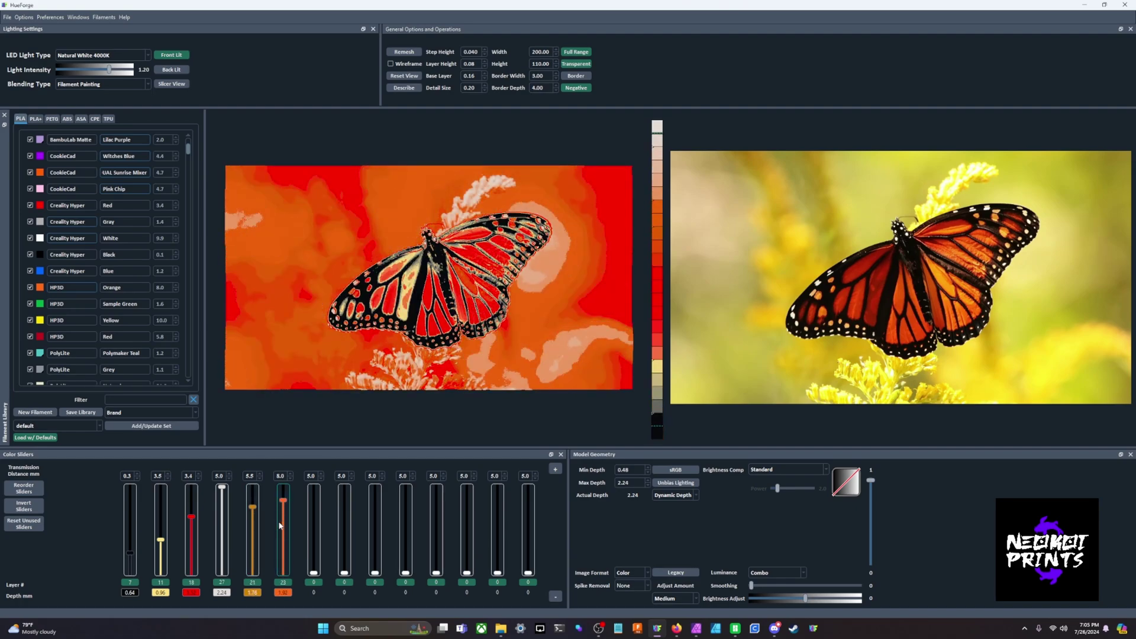
Lower the red slider to layer 12, the yellow slider to layer 10 and both orange sliders to layer 18
left_click(282, 527)
left_click(188, 530)
left_click(189, 530)
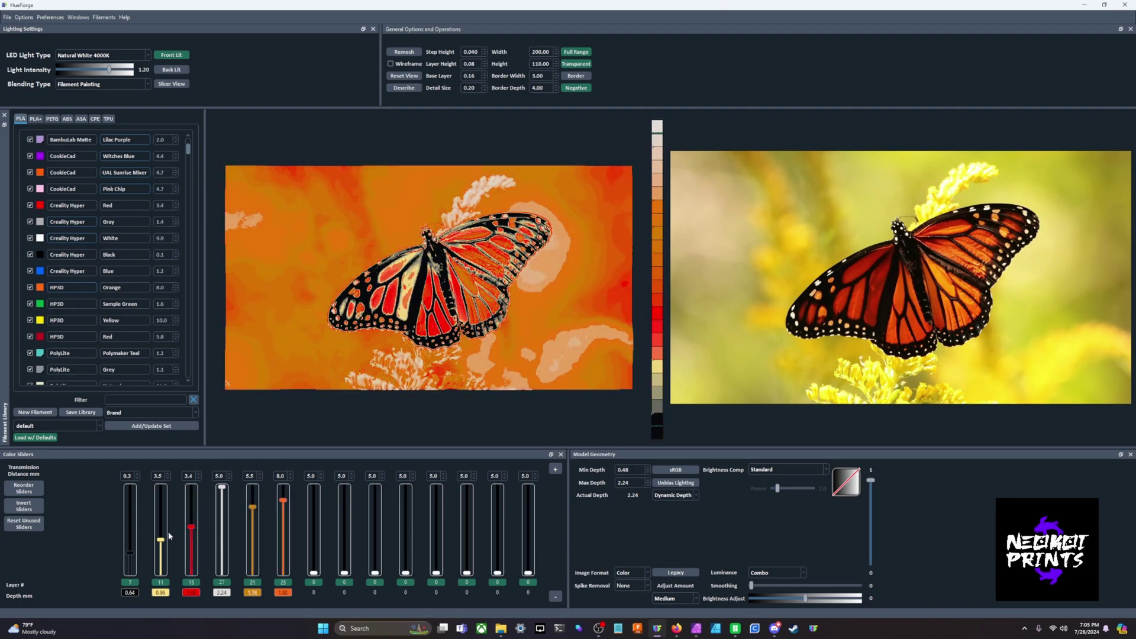
left_click(190, 537)
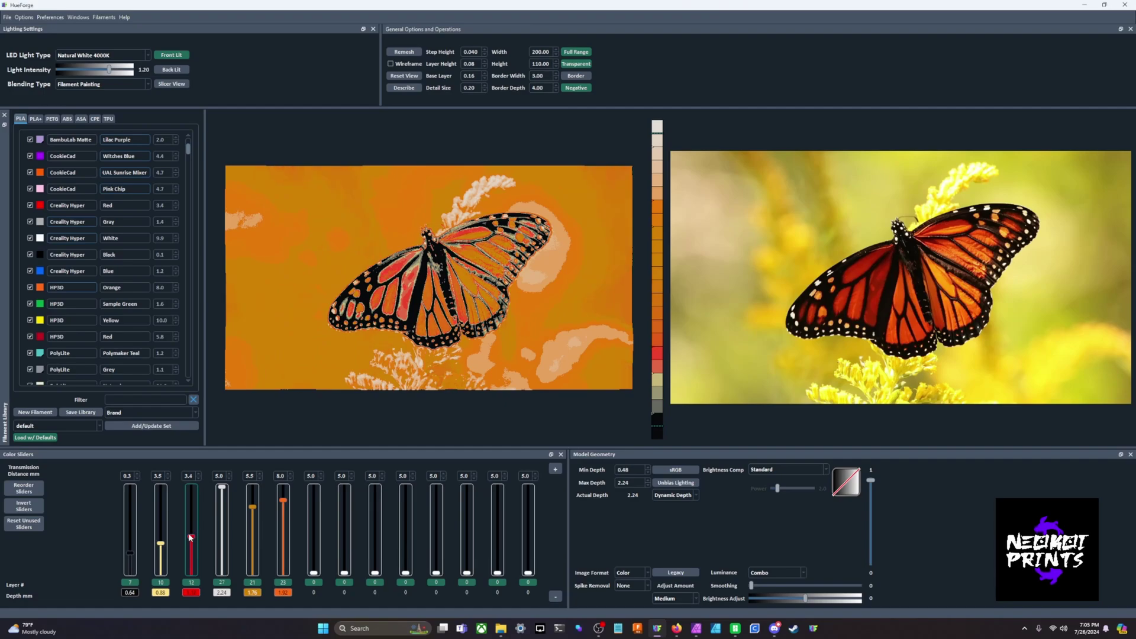
left_click(252, 523)
left_click(252, 523)
left_click(285, 523)
left_click(285, 519)
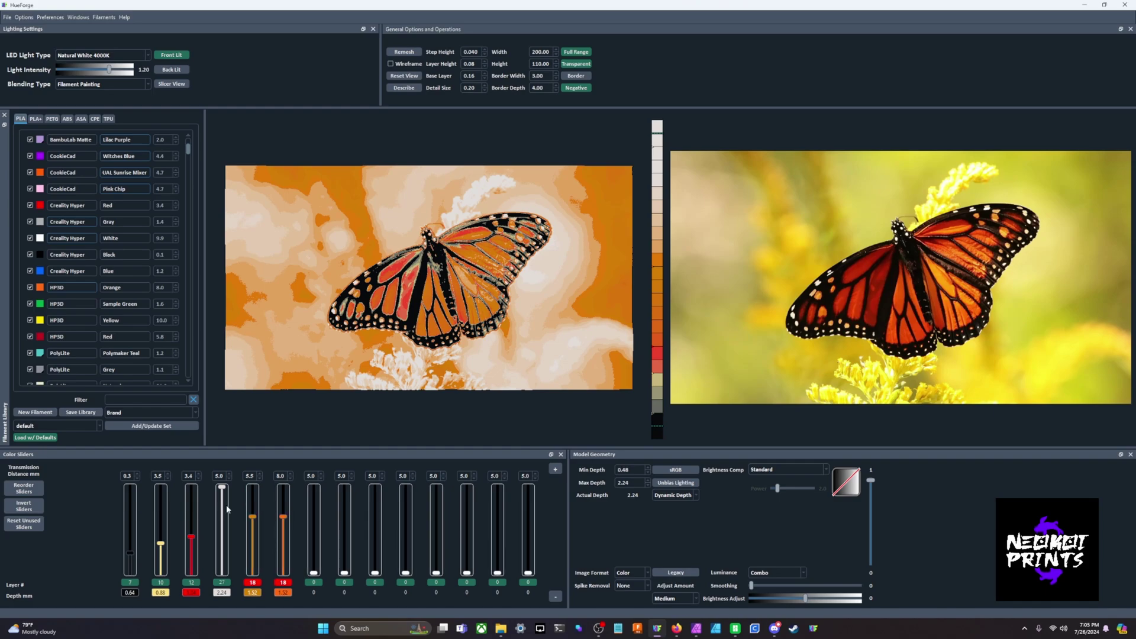
Set the model's luminance mode to Color Aware and choose the Red/Green color-aware preset
left_click(782, 572)
left_click(782, 610)
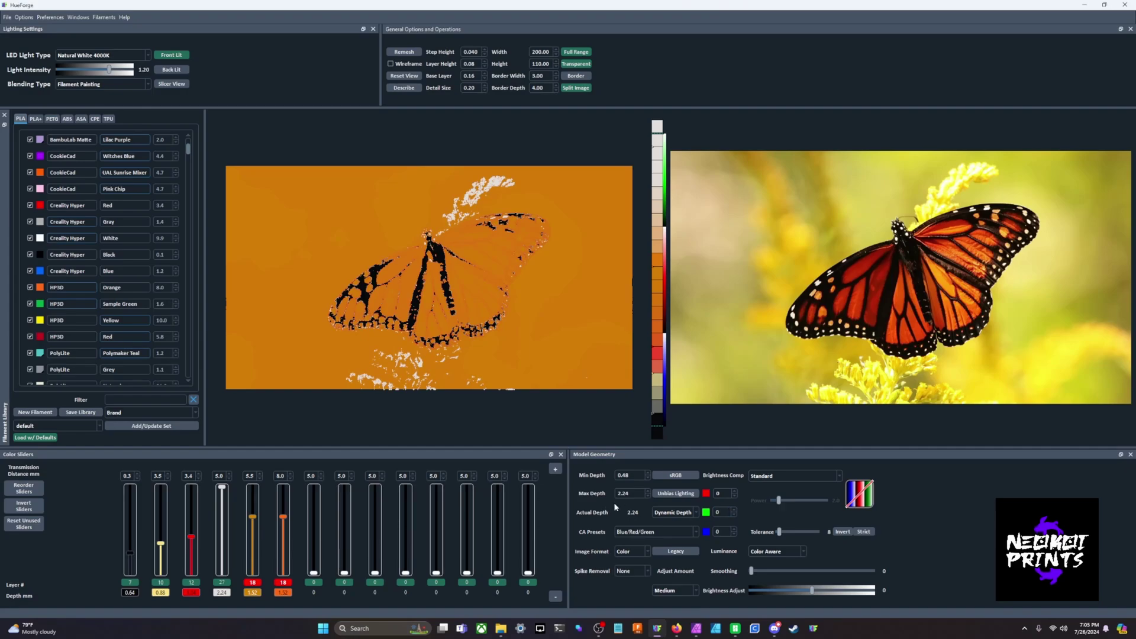
left_click(635, 532)
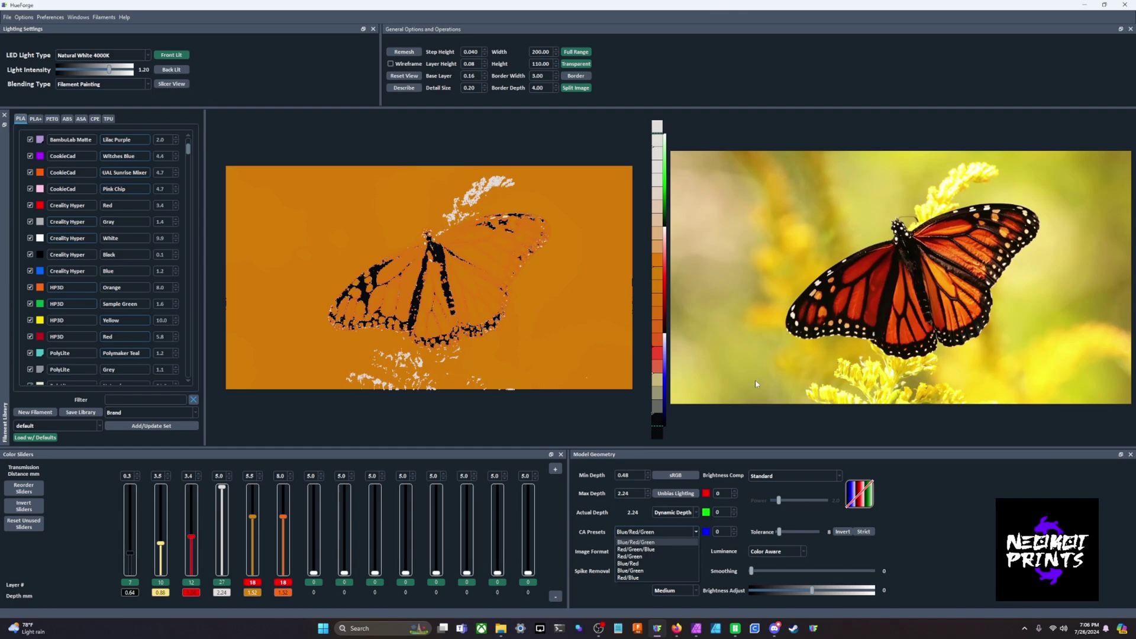
left_click(677, 530)
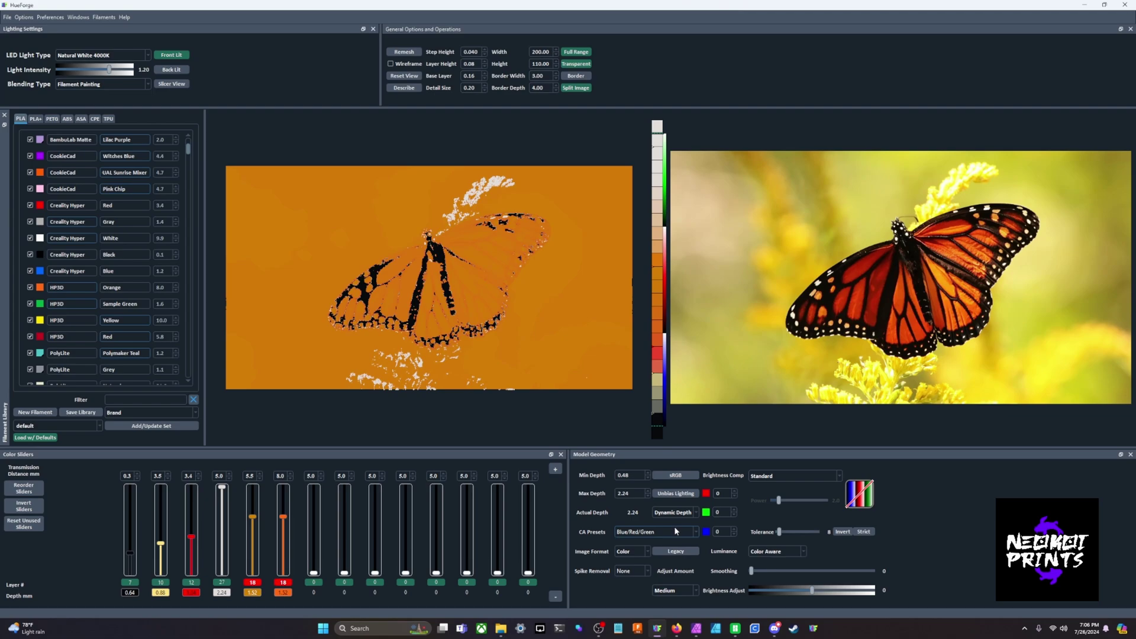
left_click(674, 531)
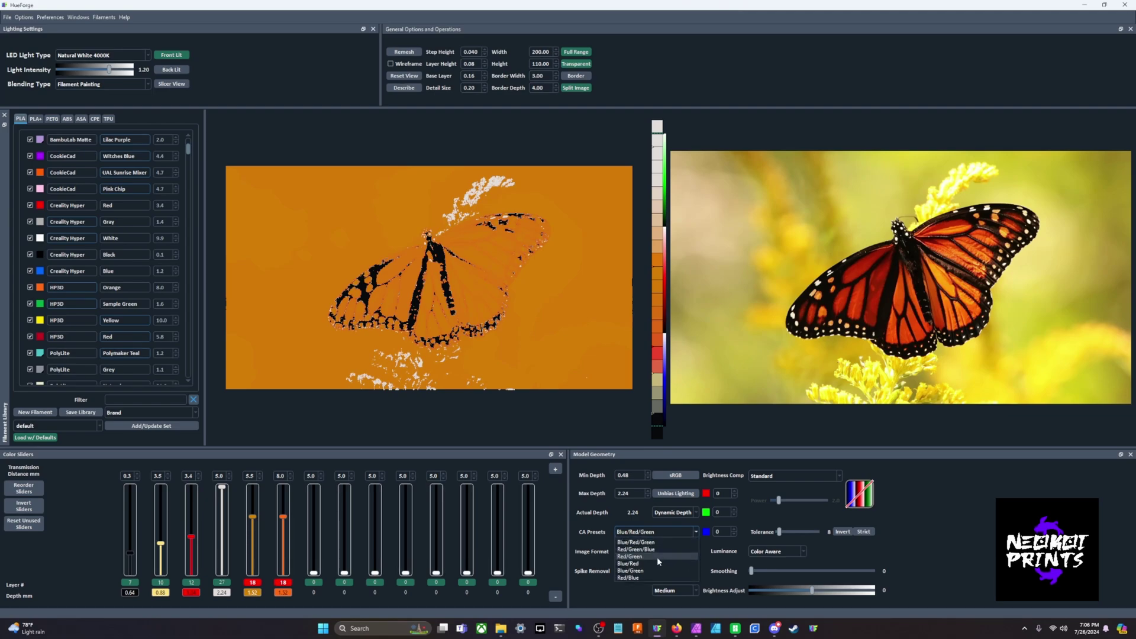
left_click(657, 557)
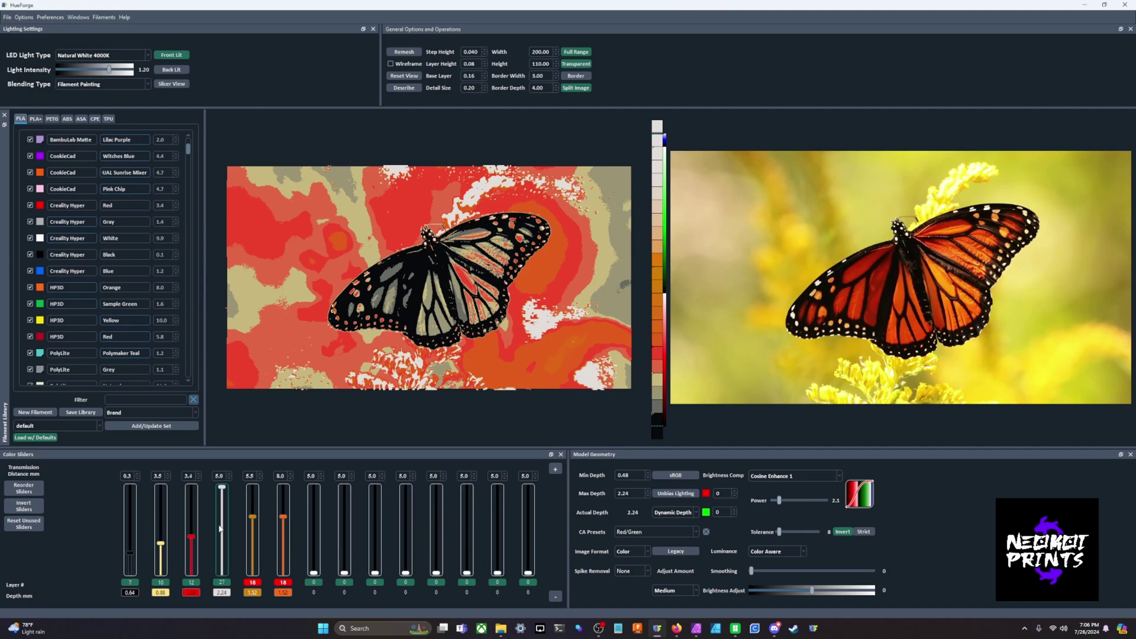
Move the yellow slider to layer 18, the red slider to layer 21 and both orange sliders to layer 10
left_click(253, 534)
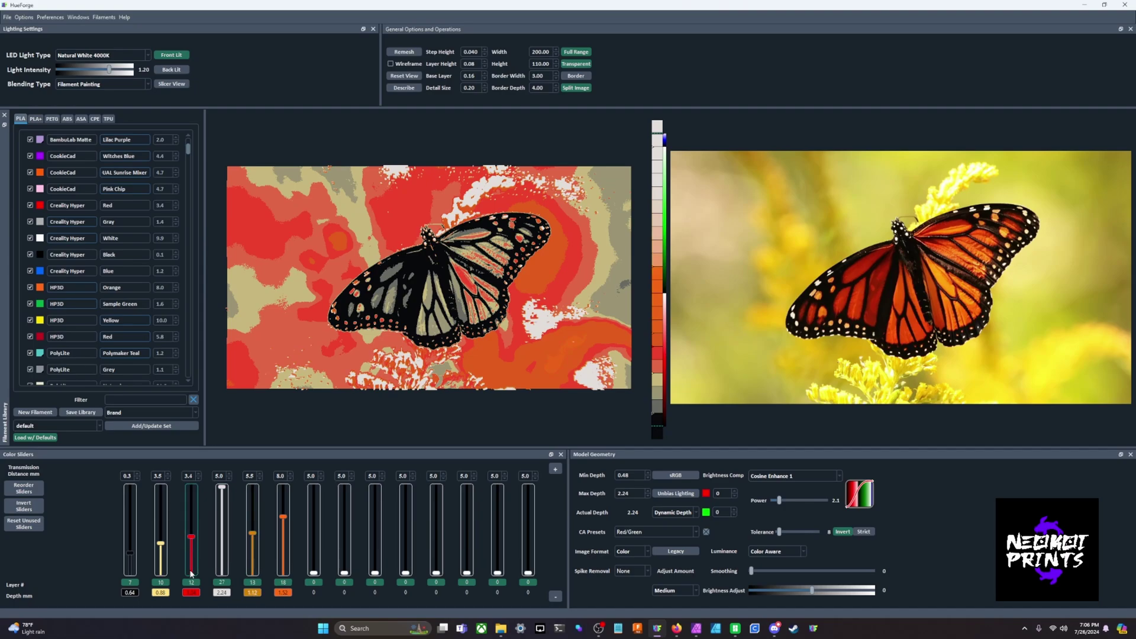
scroll(169, 565, "up", 8)
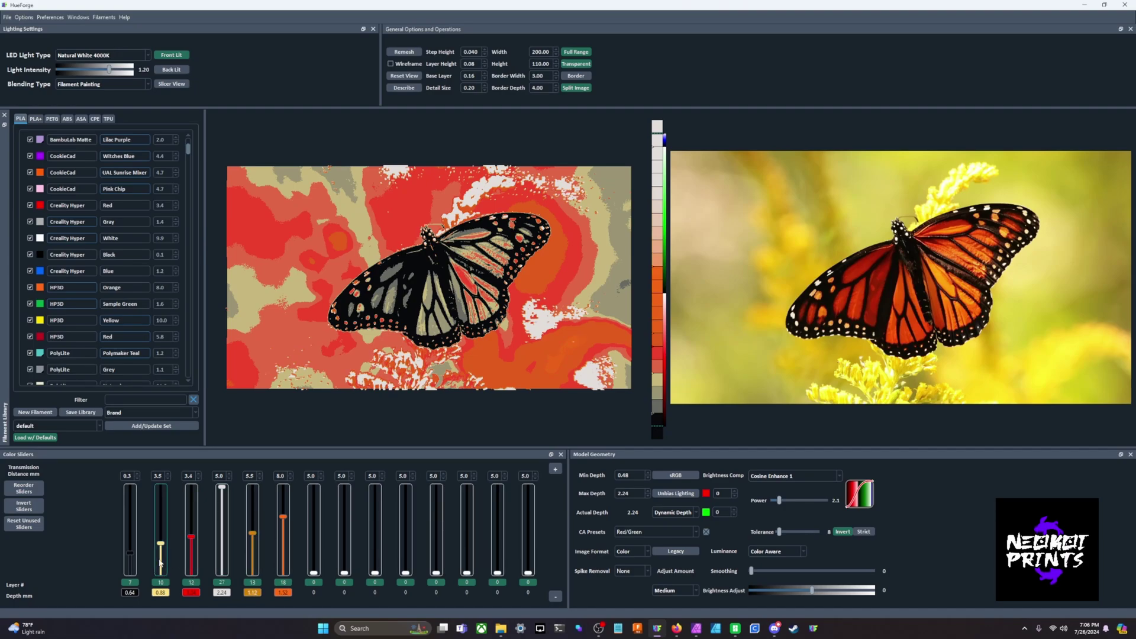
scroll(191, 555, "up", 9)
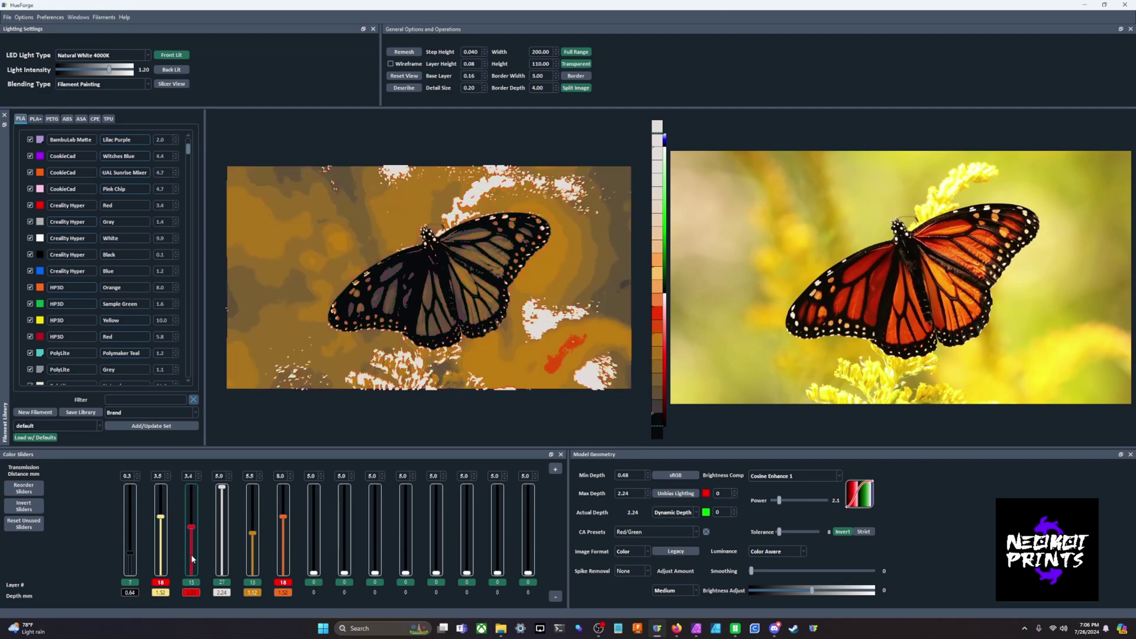
scroll(254, 551, "down", 1)
scroll(253, 551, "down", 1)
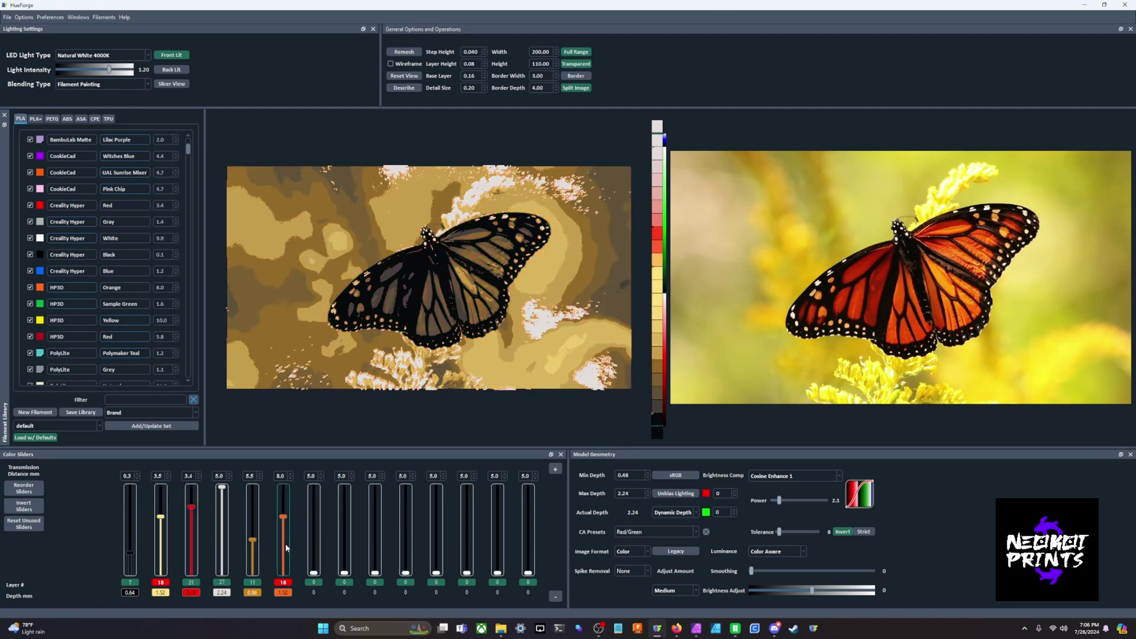
scroll(285, 543, "down", 8)
scroll(254, 545, "down", 1)
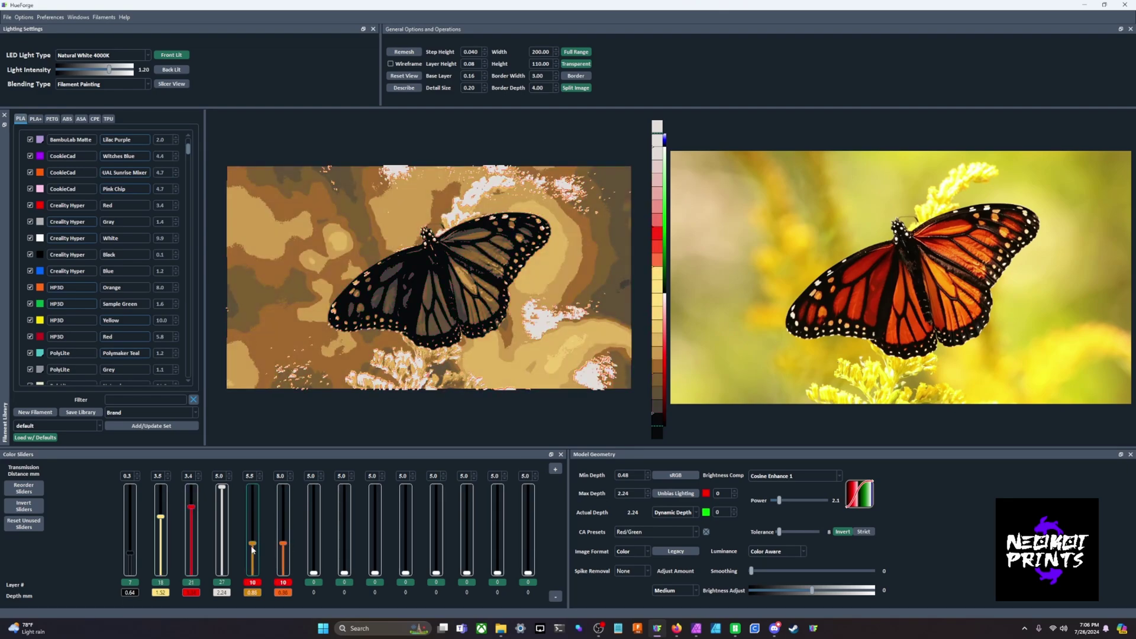
Filter the filament library for "whit" and assign BambuLab Basic Jade White to the seventh color slider at layer 11
scroll(56, 209, "down", 2)
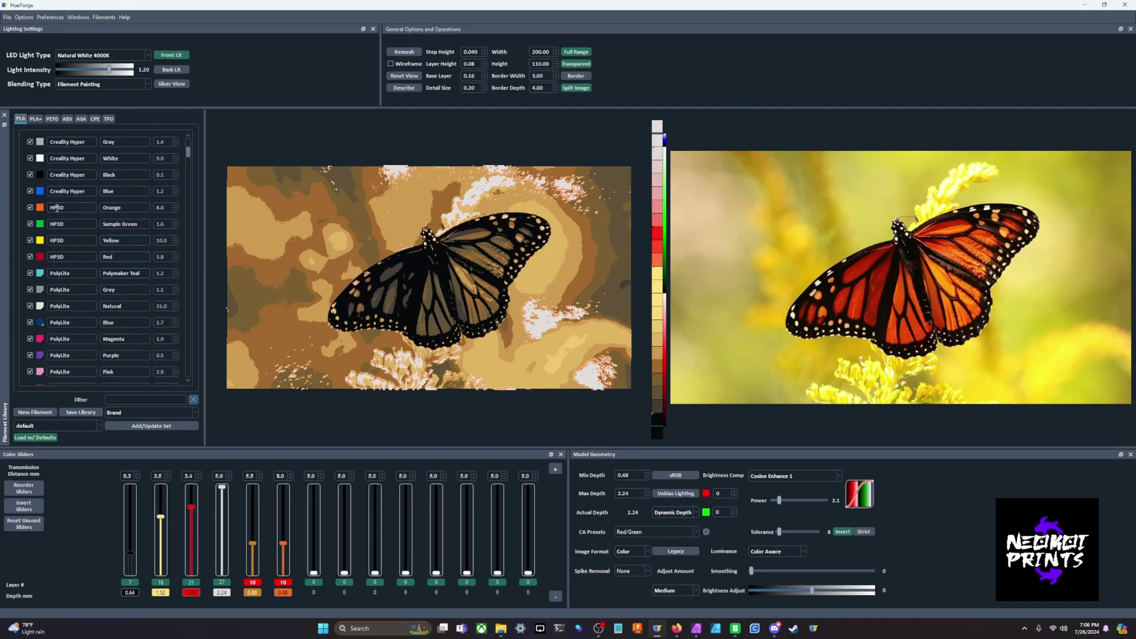
scroll(62, 318, "down", 5)
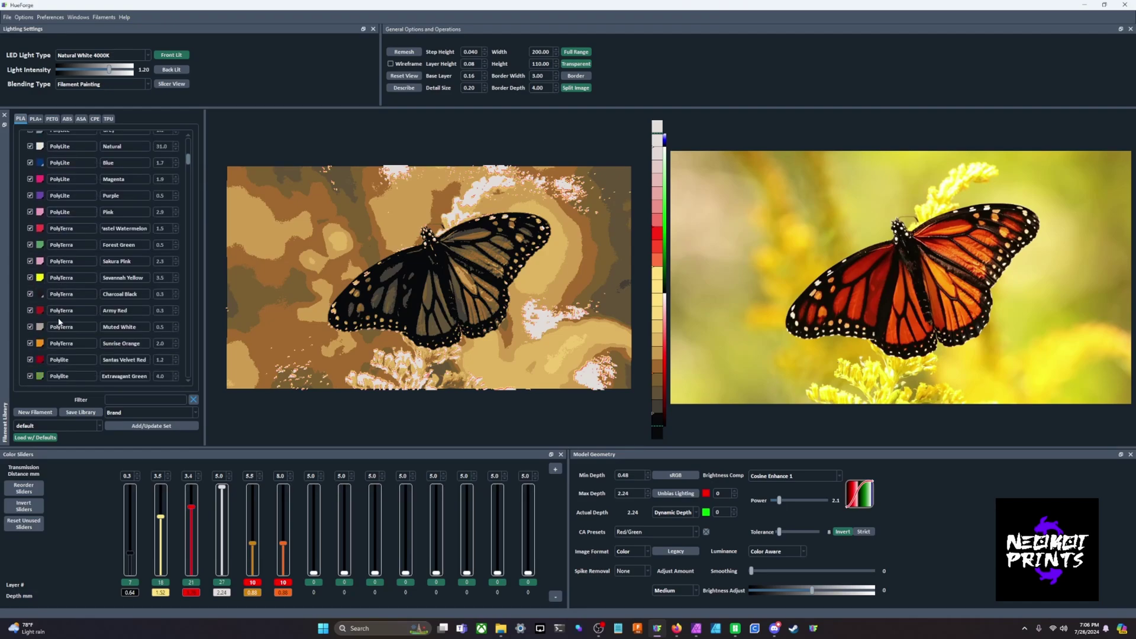
left_click(139, 397)
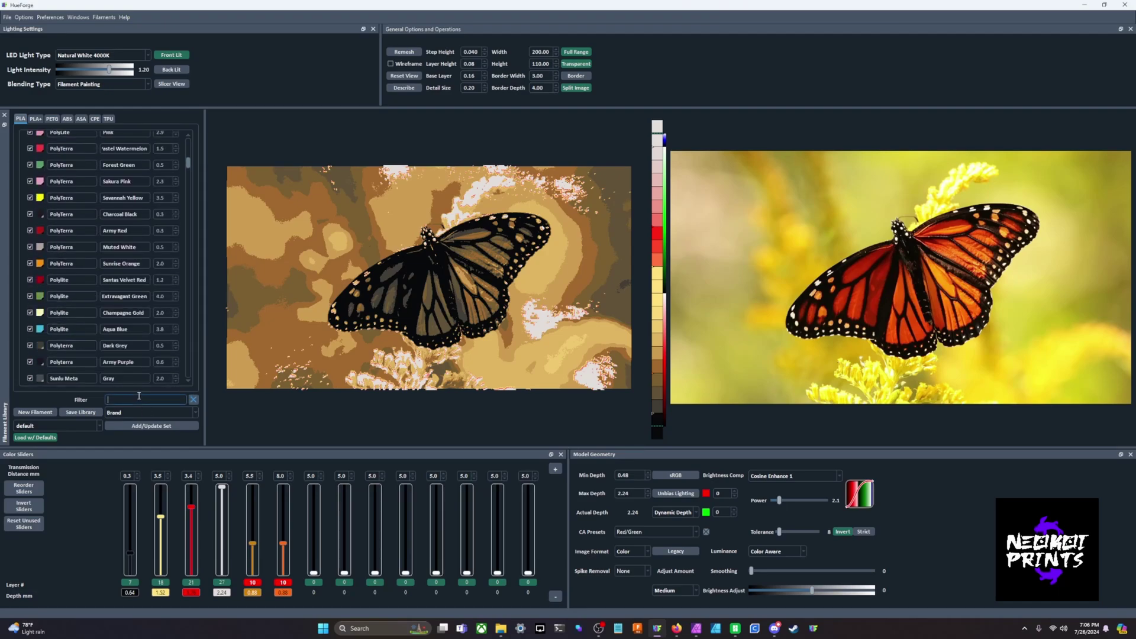
type("whit")
scroll(67, 353, "up", 5)
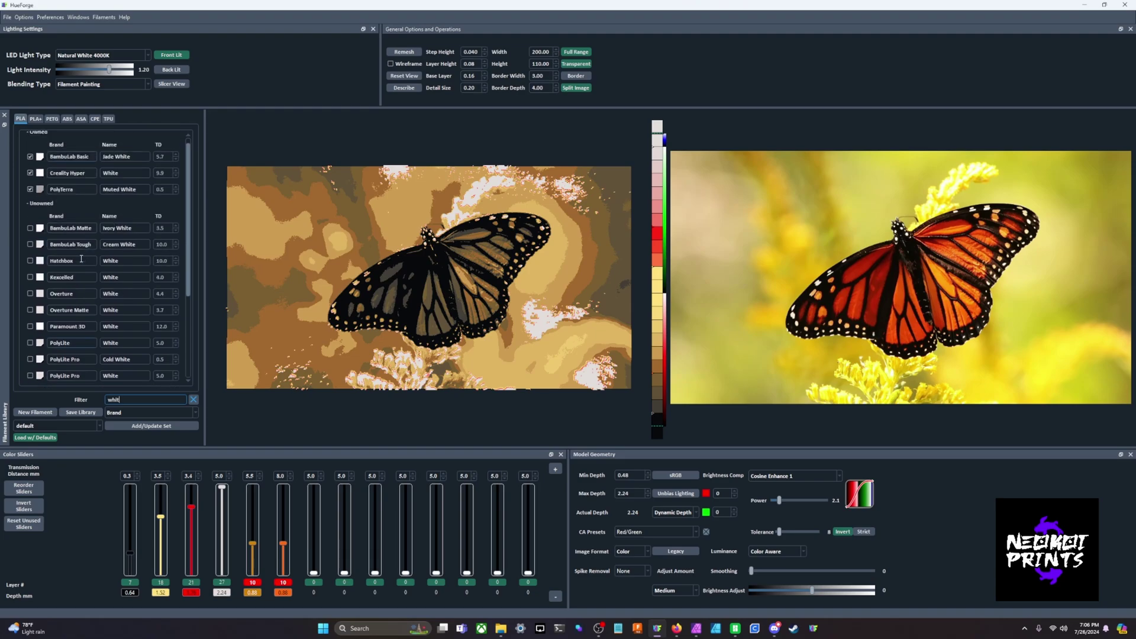
left_click_drag(201, 377, 321, 507)
left_click(311, 517)
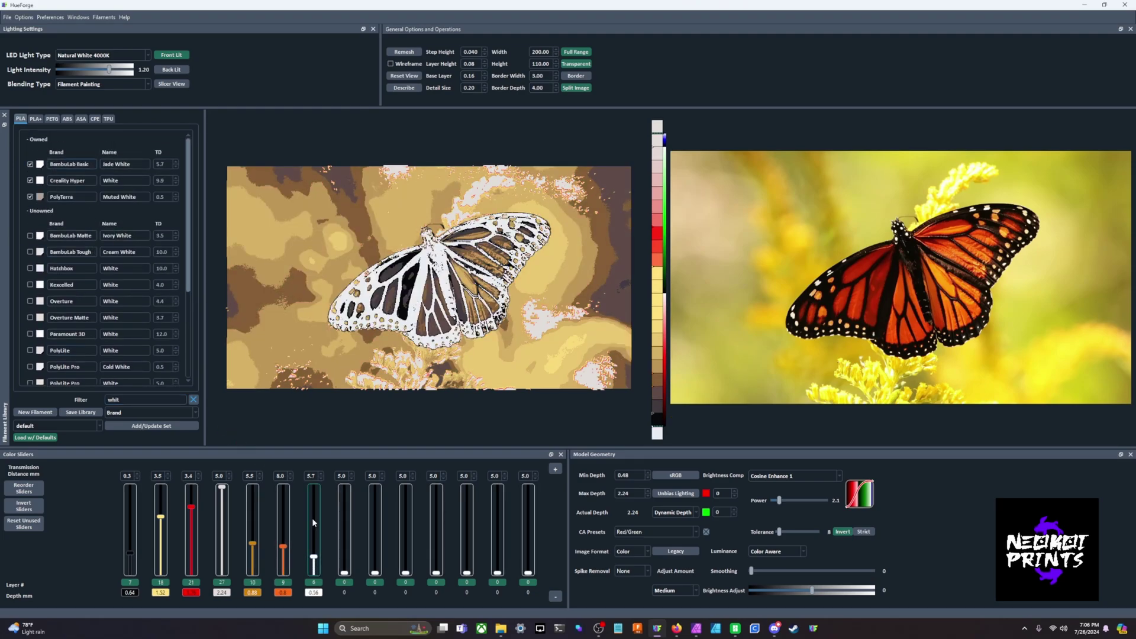
left_click(314, 520)
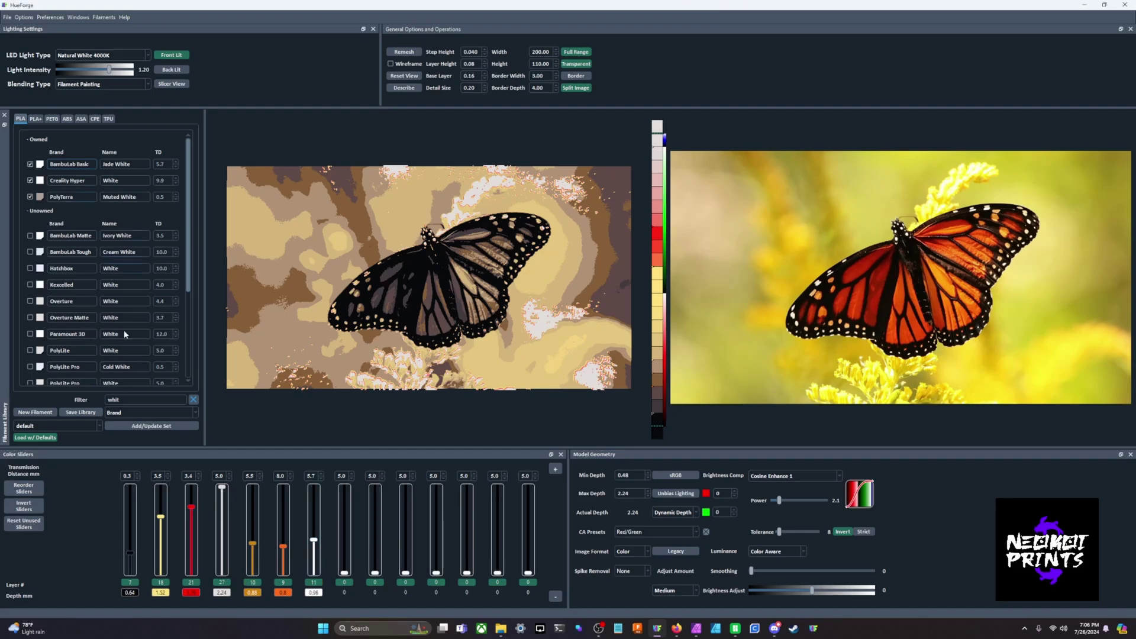
Clear the filament filter, assign Creality Hyper Black to the eighth slider at layer 18, and raise the Jade White slider to layer 14
left_click(193, 399)
left_click_drag(45, 363, 346, 532)
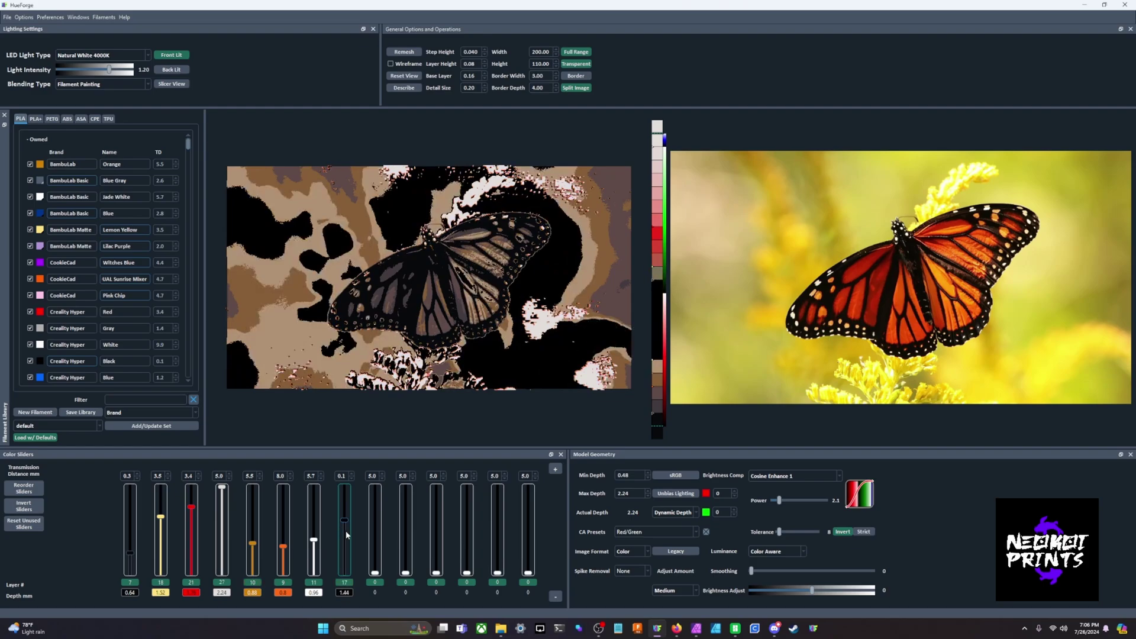
scroll(346, 530, "up", 5)
scroll(318, 541, "up", 1)
left_click_drag(318, 541, 283, 545)
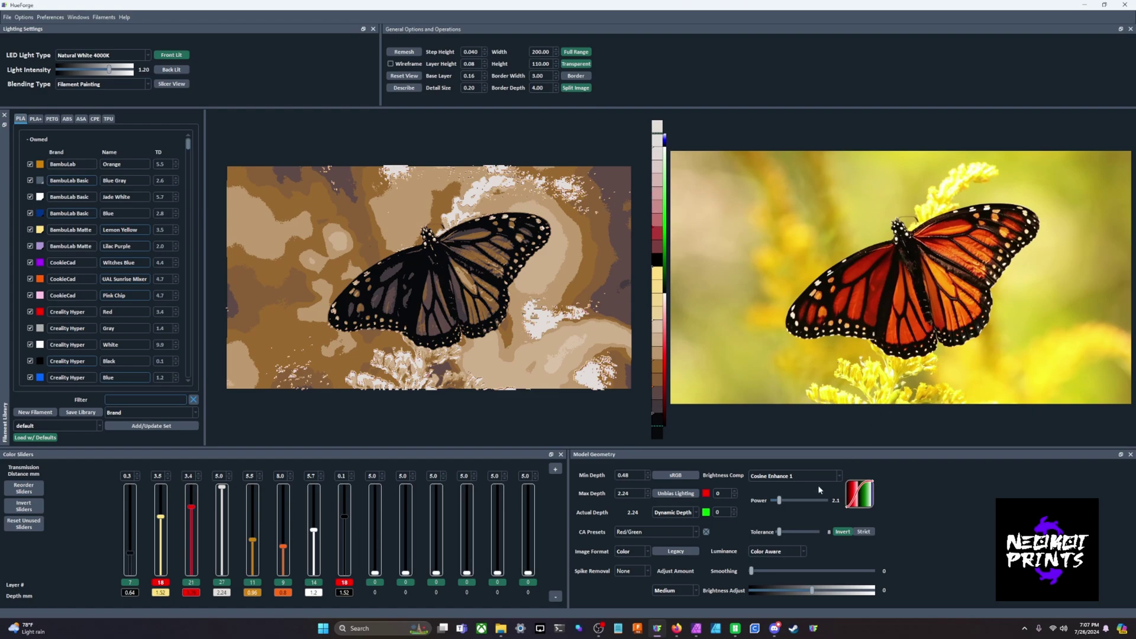
Raise the color-aware tolerance to 32
left_click(783, 532)
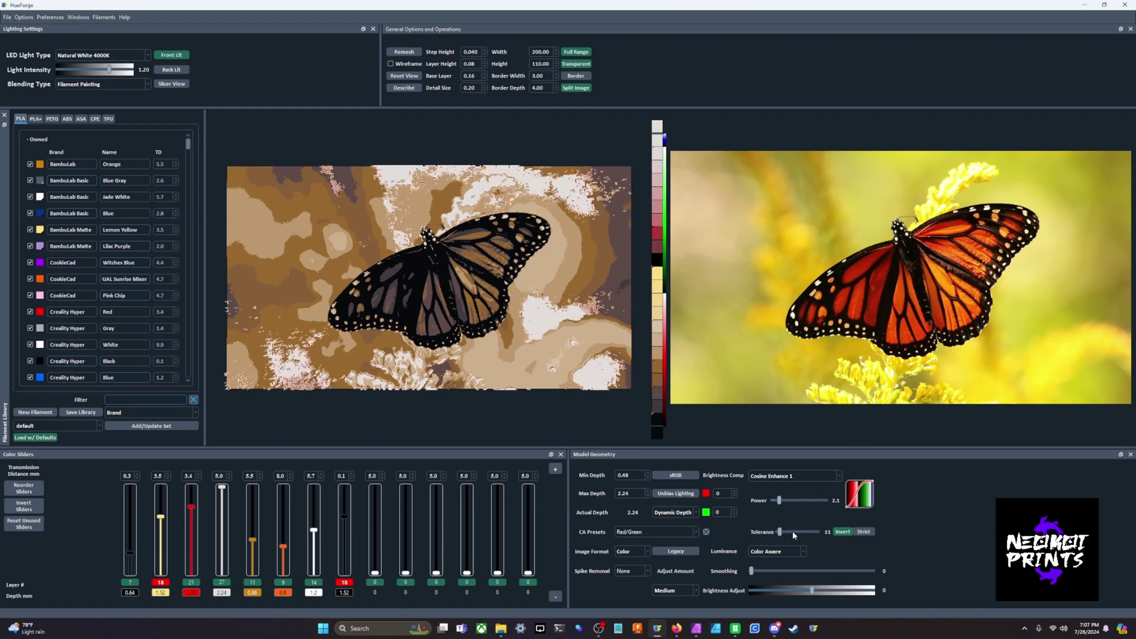
scroll(793, 531, "up", 5)
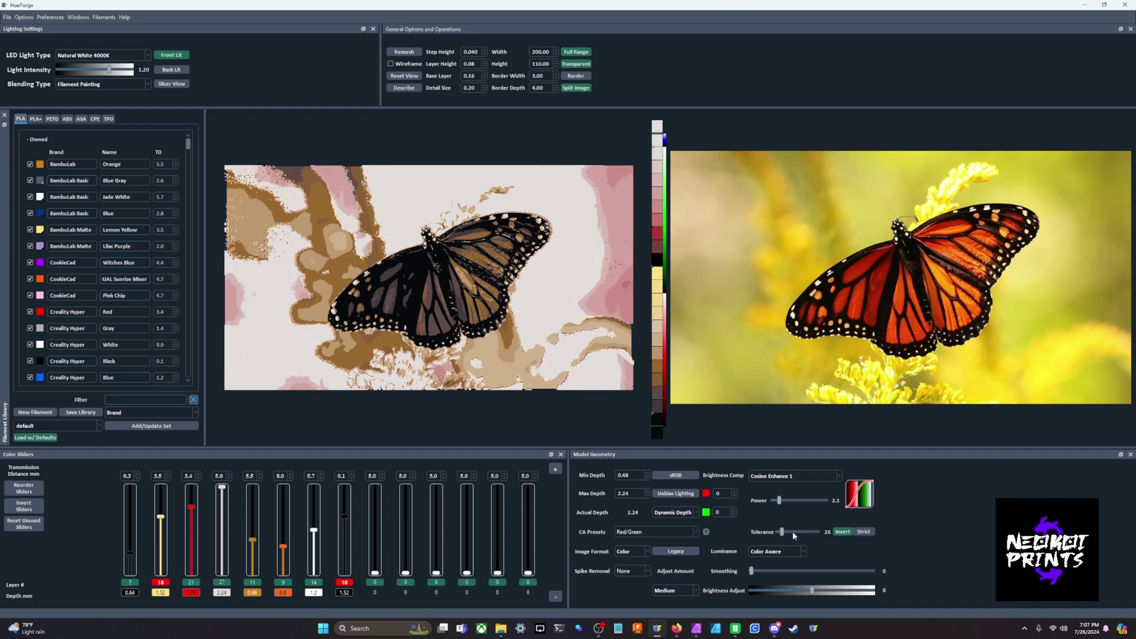
scroll(793, 532, "up", 2)
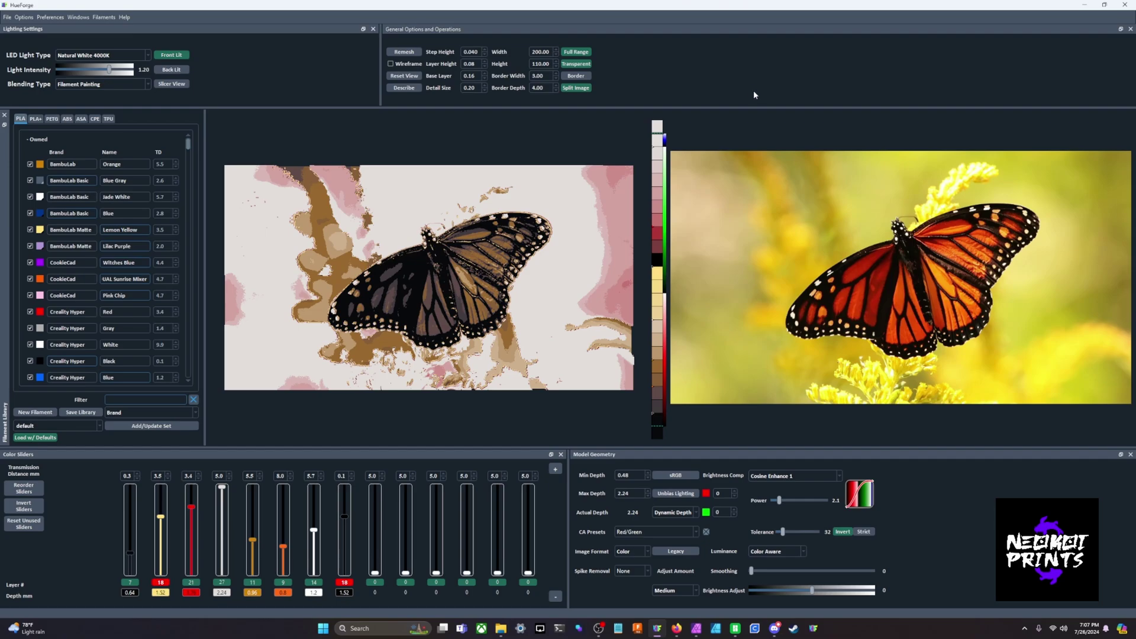
Switch to Affinity Photo and set the Selection Brush to snap to edges with a width of 10 px
left_click(698, 632)
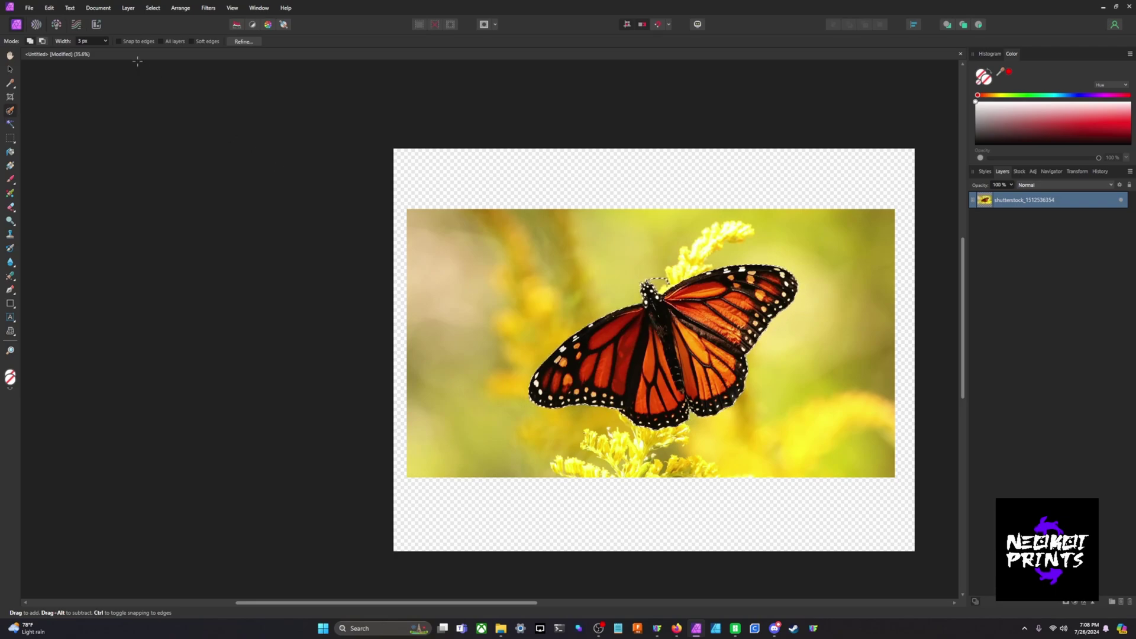
left_click(119, 42)
left_click(105, 41)
left_click_drag(106, 52, 117, 52)
left_click(106, 41)
left_click_drag(117, 52, 176, 60)
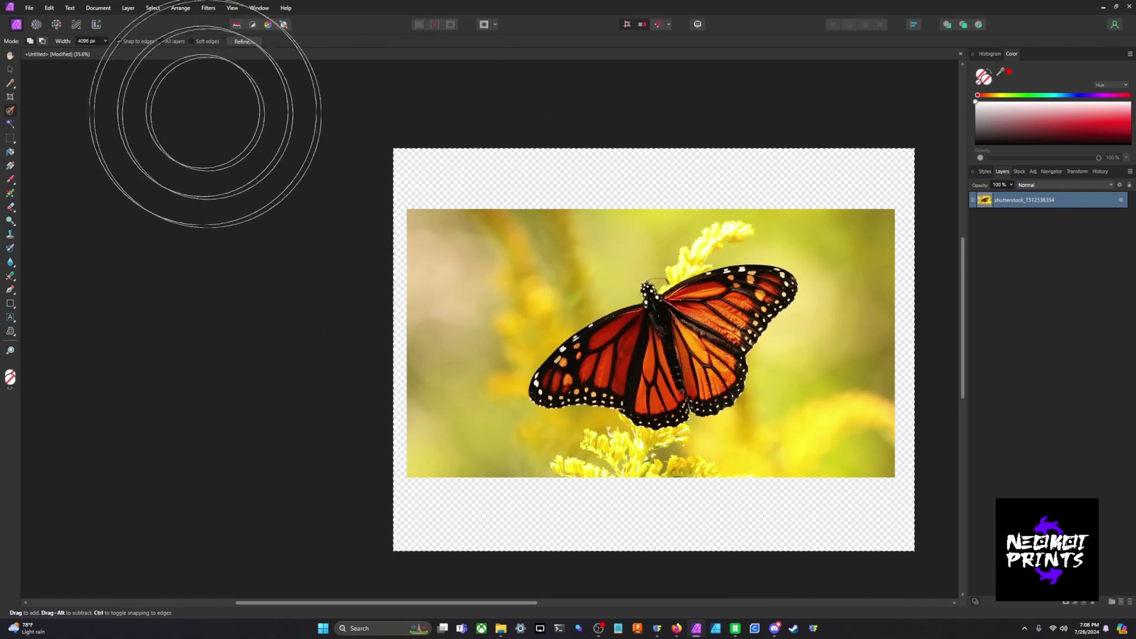
left_click(106, 42)
left_click_drag(106, 51, 51, 50)
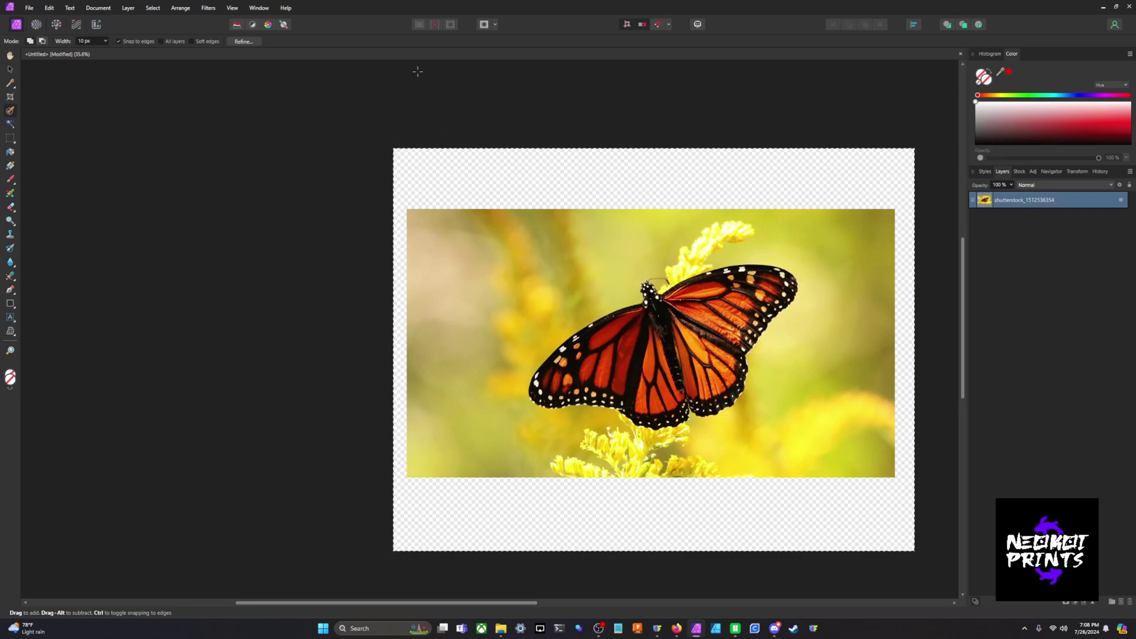
Invert the selection so that only the butterfly is selected, and inspect its outline along the wing edges
key("ctrl+shift+i")
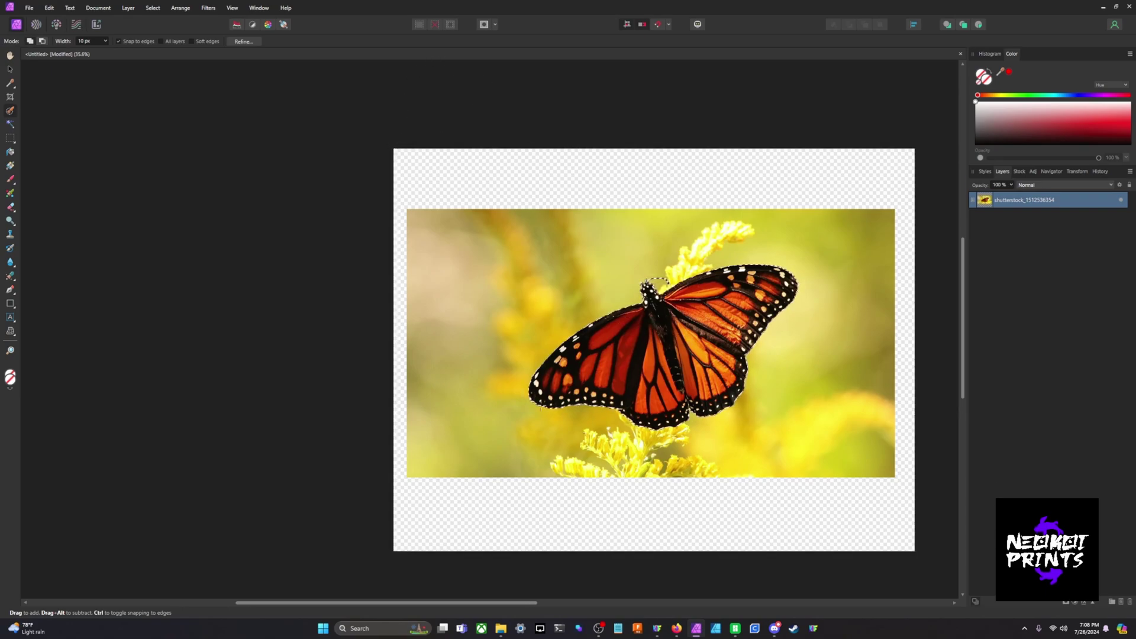
scroll(544, 366, "up", 10, "ctrl")
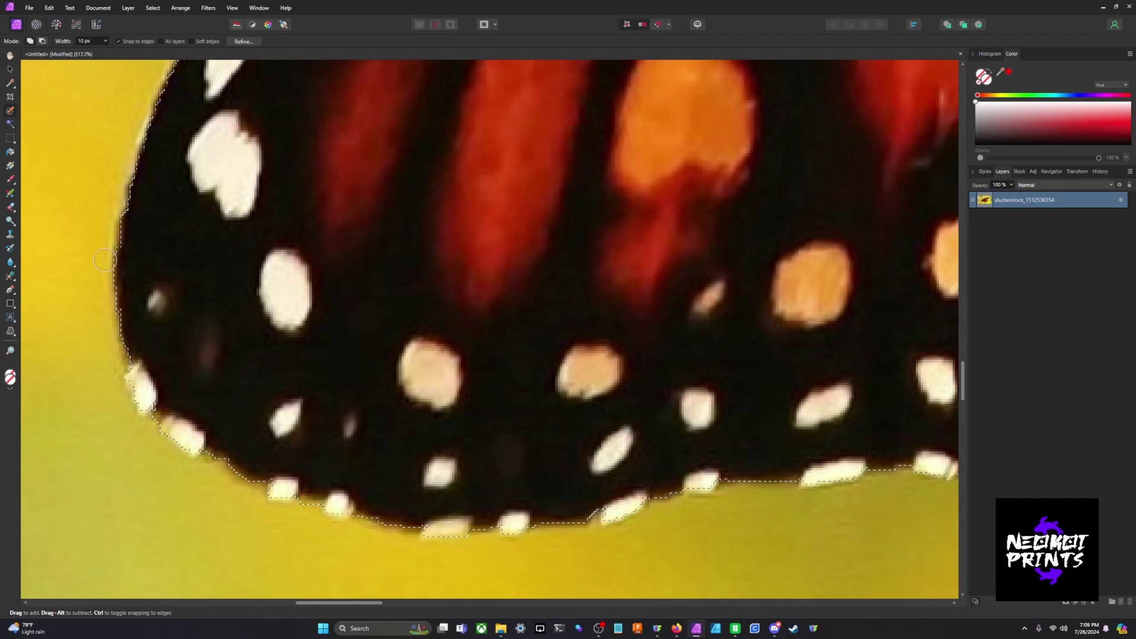
scroll(603, 282, "down", 10, "ctrl")
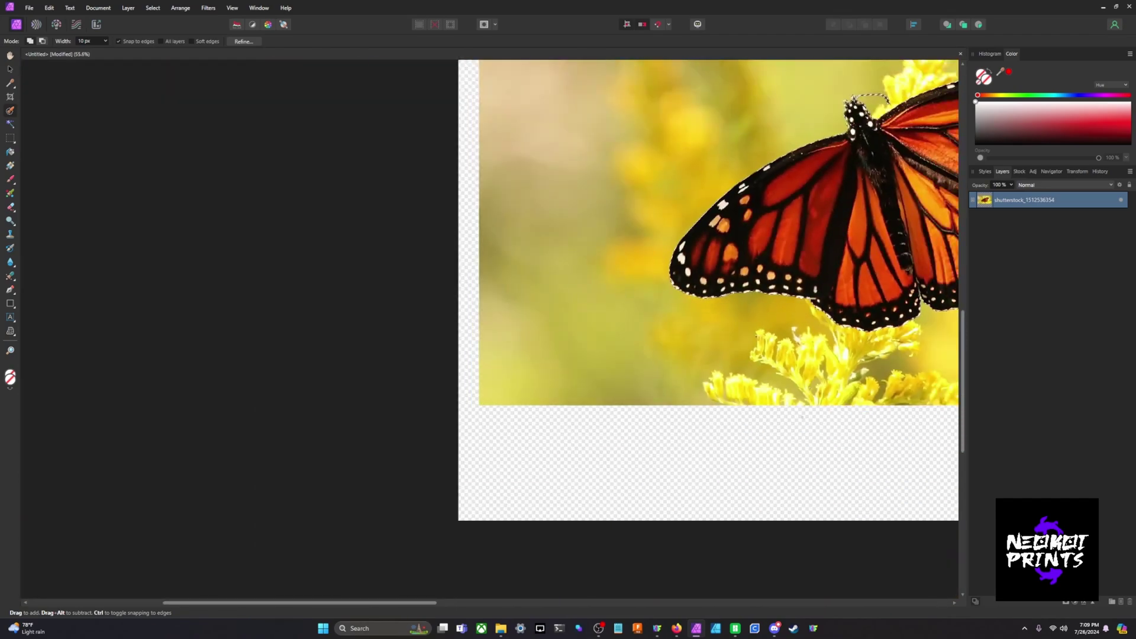
scroll(148, 126, "right", 5, "shift")
scroll(148, 127, "up", 2)
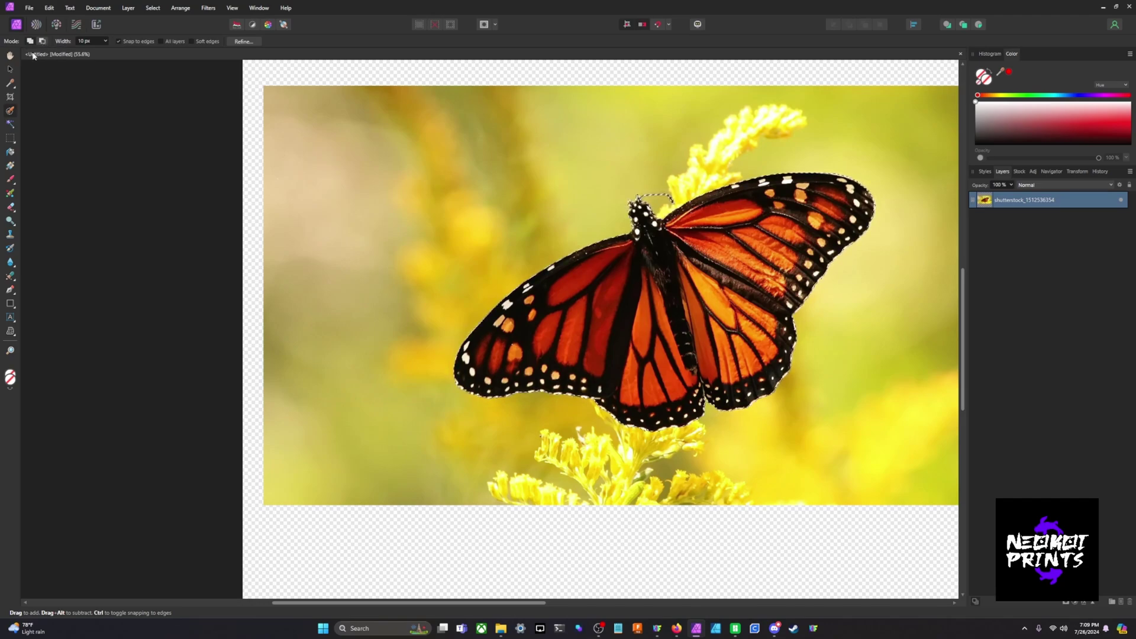
Widen the Selection Brush to 33 px, add a small background patch to the selection and subtract it again
left_click(105, 40)
left_click_drag(107, 52, 113, 53)
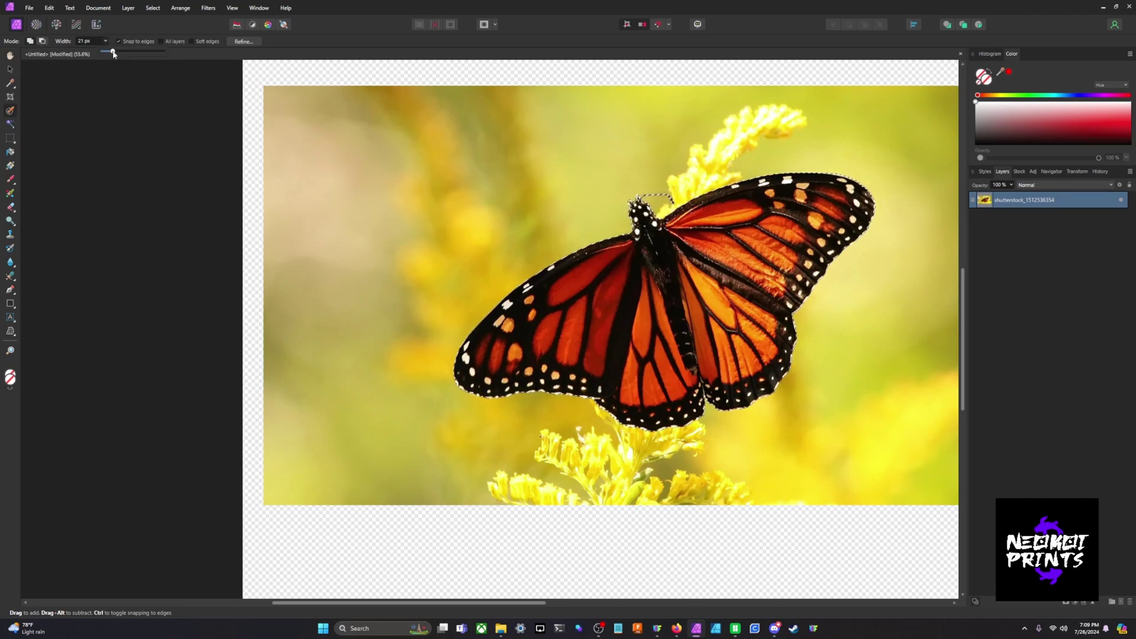
left_click_drag(367, 148, 383, 139)
left_click(42, 41)
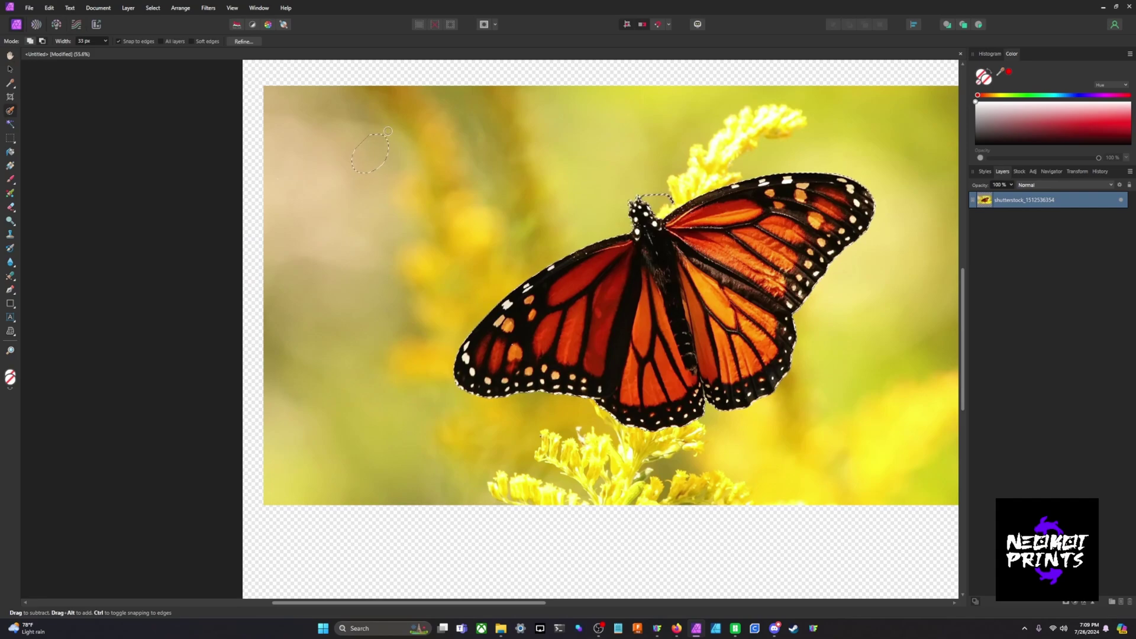
mouse_move(351, 152)
left_mouse_down()
mouse_move(384, 131)
mouse_move(362, 171)
left_mouse_up()
Start refining the butterfly selection, compare the black matte, white matte and black-and-white previews, and leave the preview on black matte
left_click(242, 42)
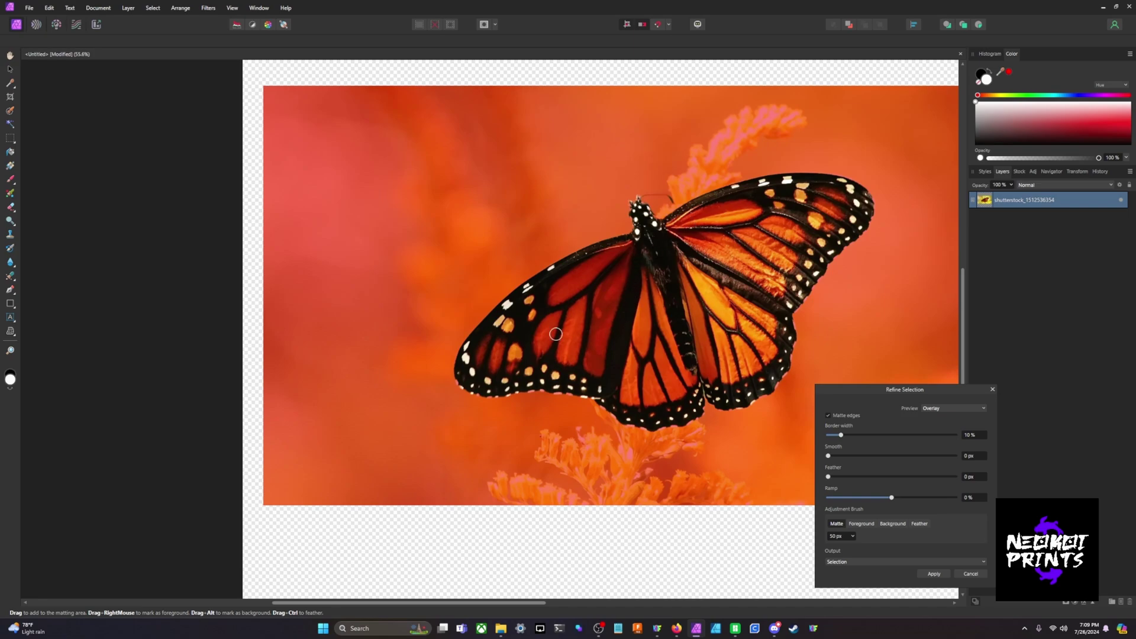
left_click(949, 410)
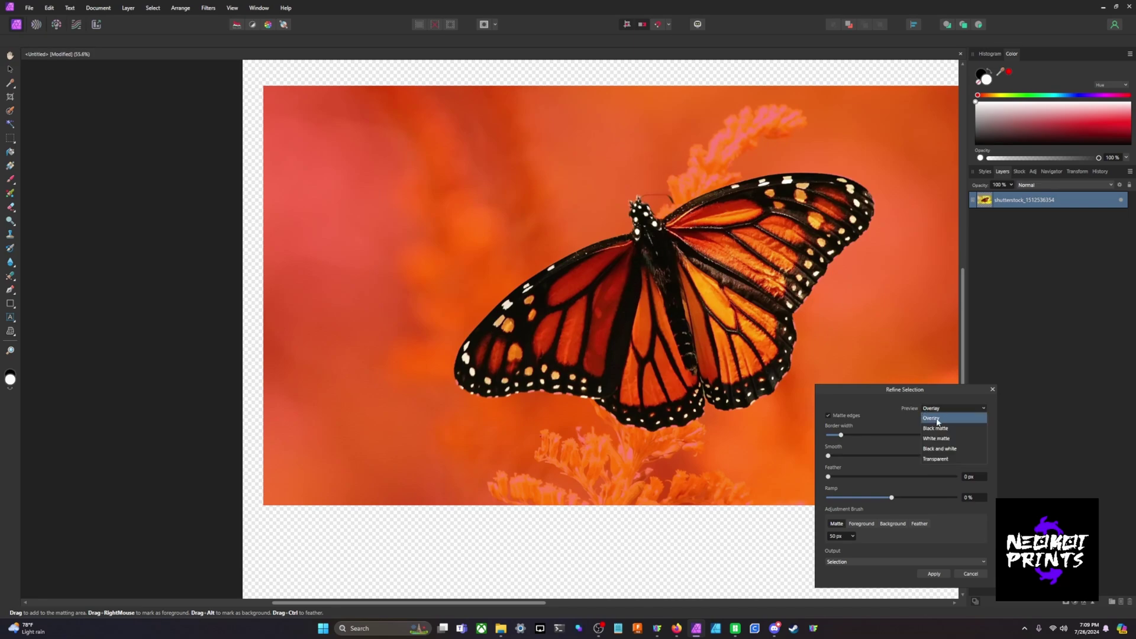
left_click(936, 428)
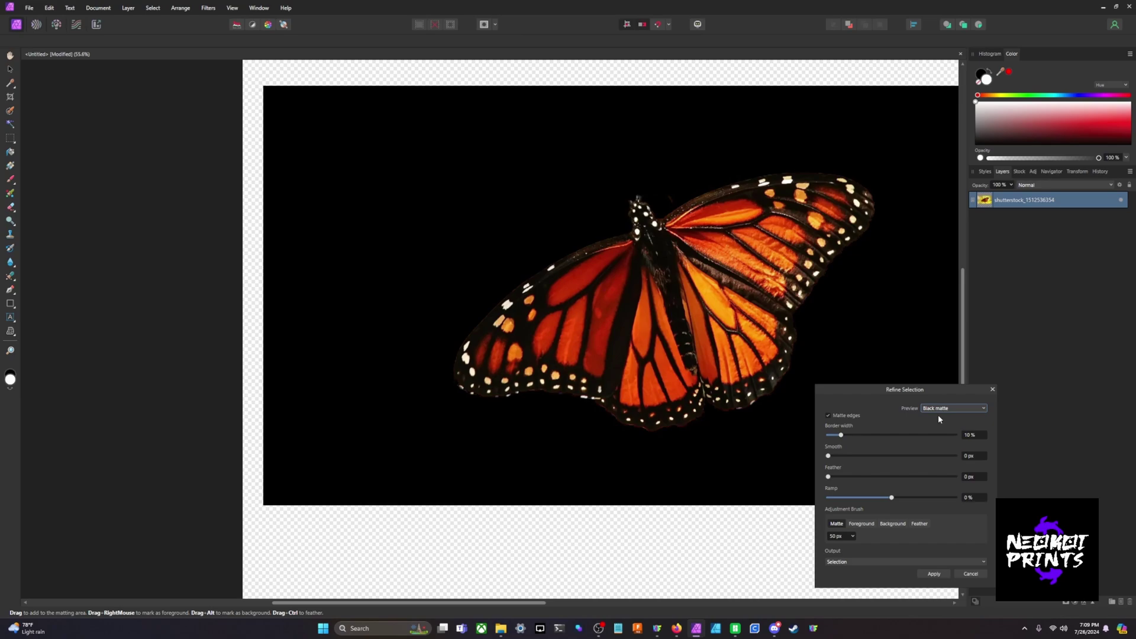
left_click(939, 411)
left_click(941, 438)
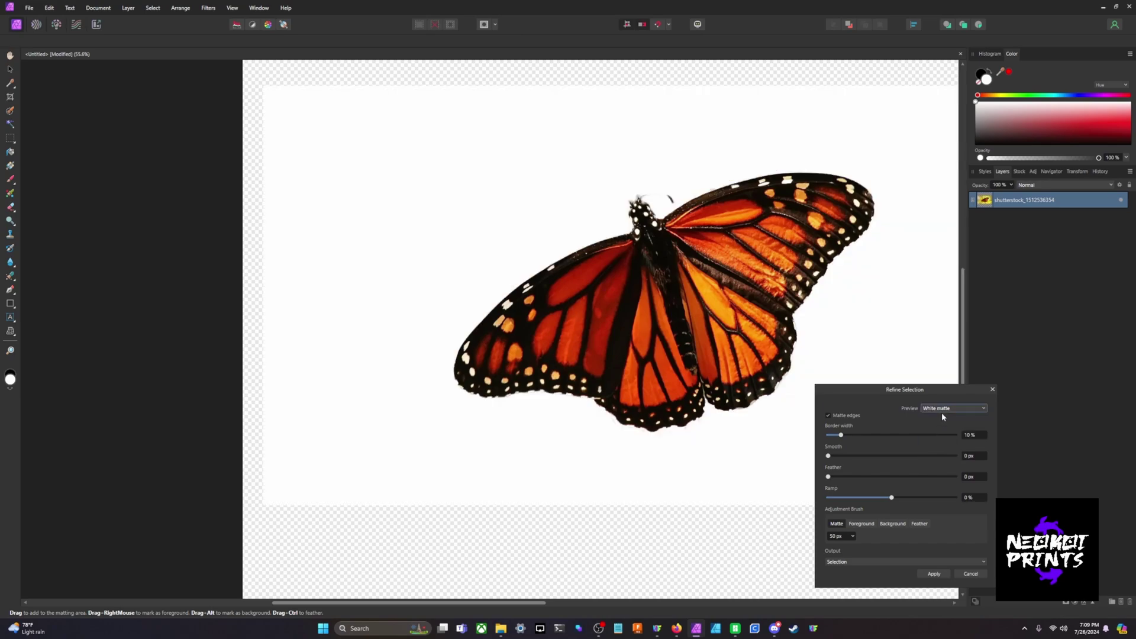
left_click(941, 411)
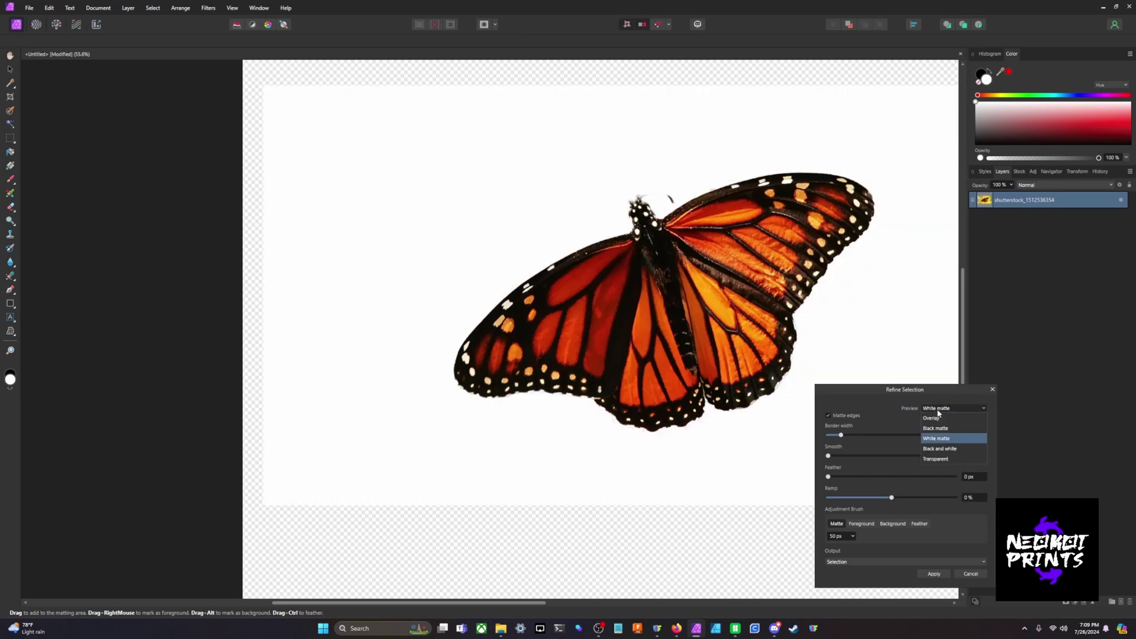
left_click(941, 448)
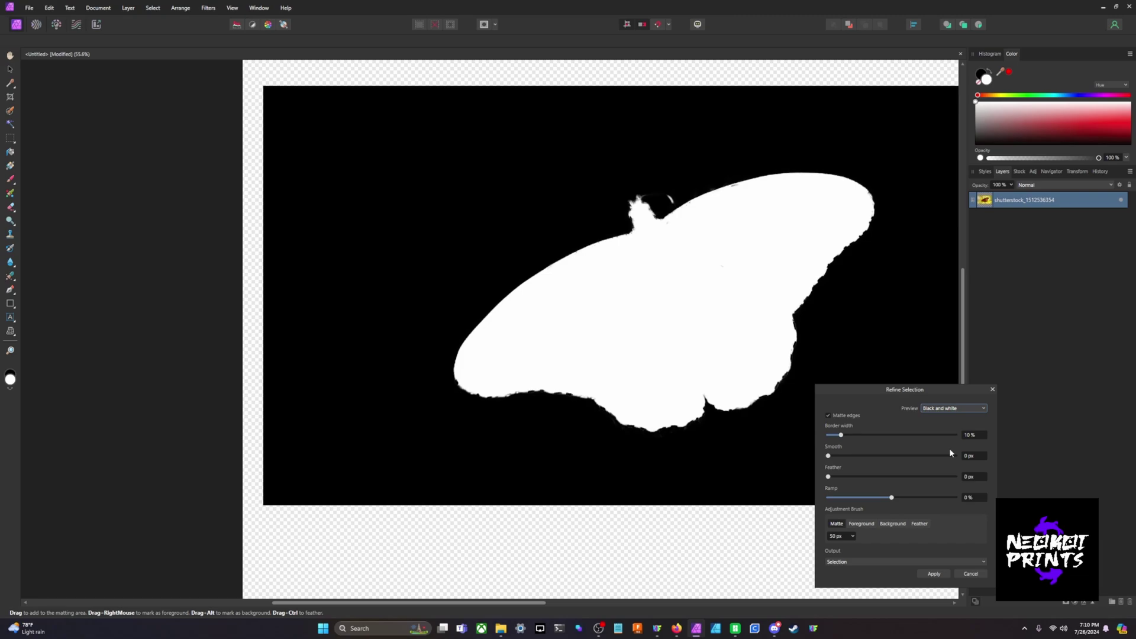
left_click(950, 409)
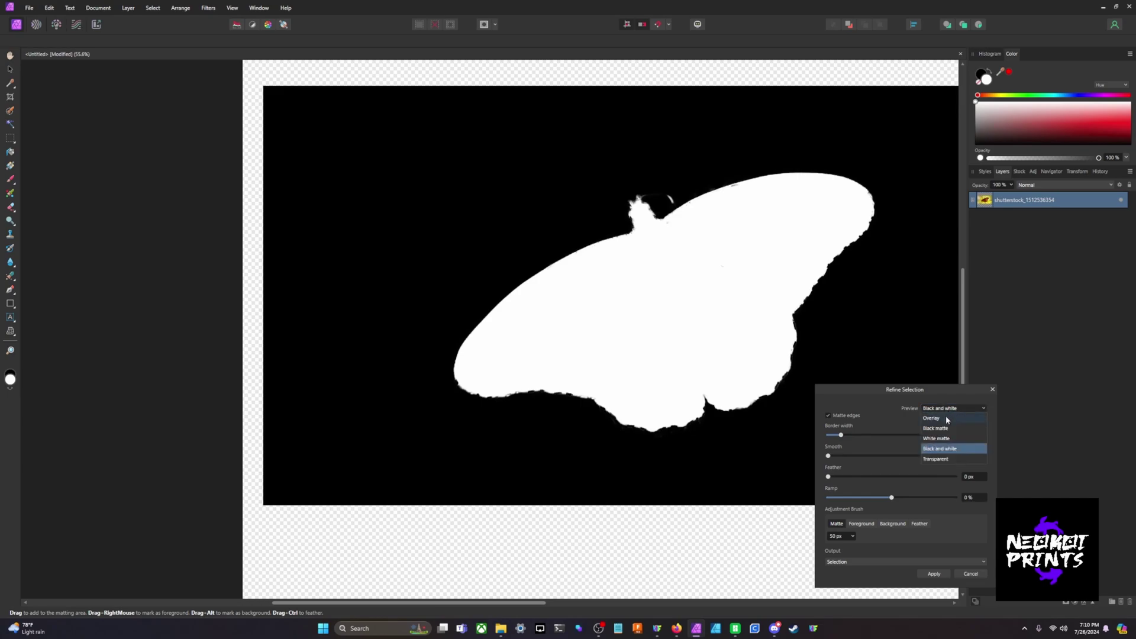
left_click(941, 429)
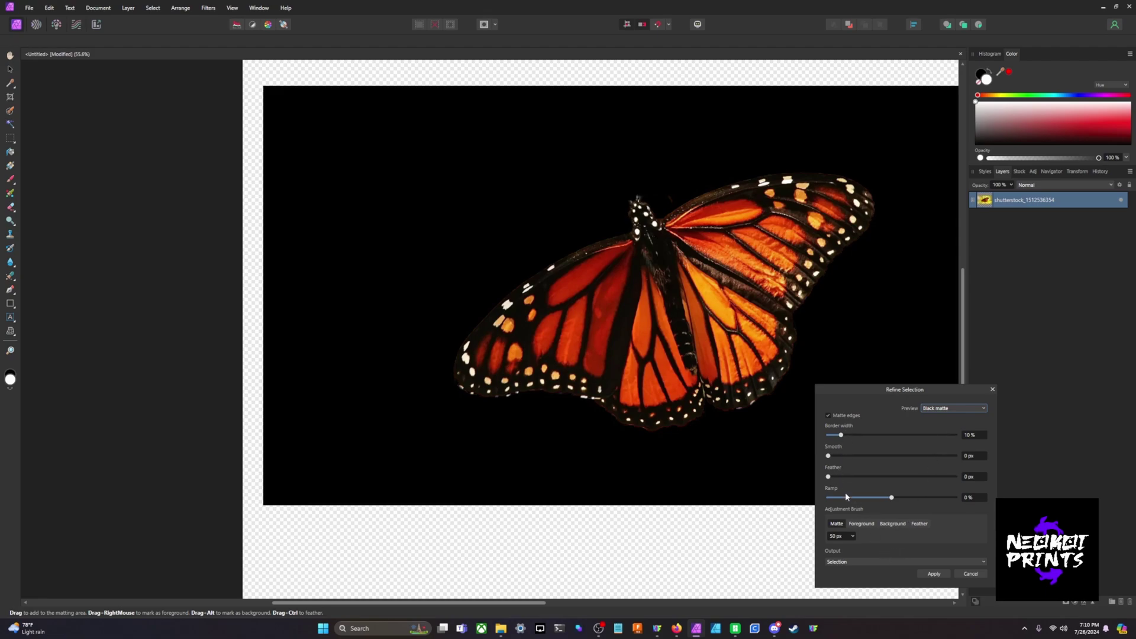
Output the refined butterfly selection as a new layer and apply the refinement
left_click(851, 562)
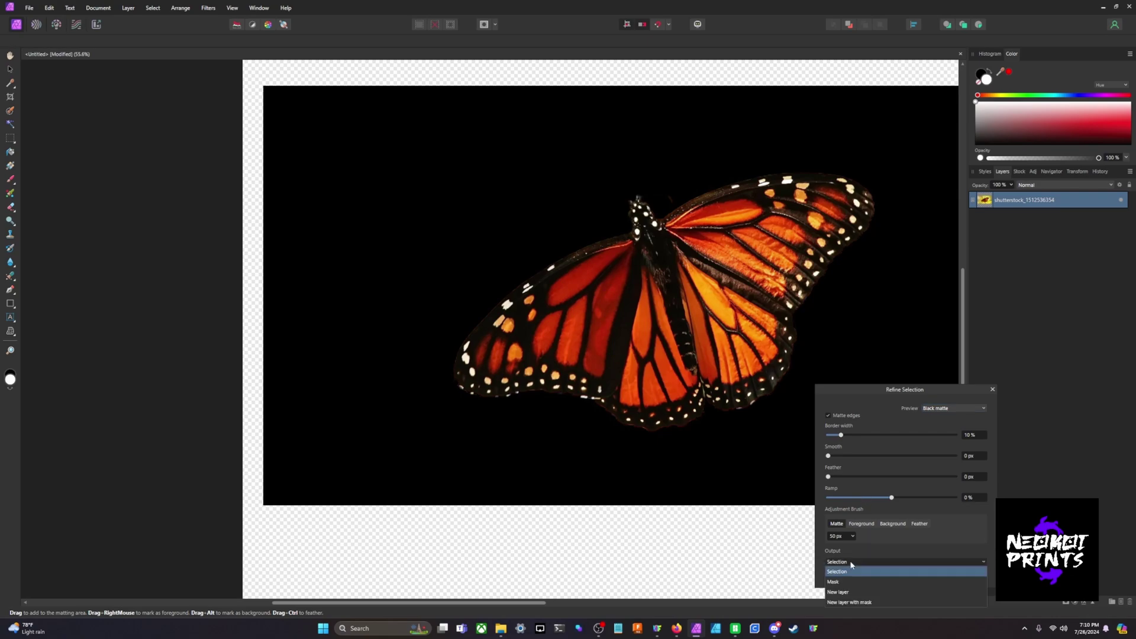
left_click(851, 593)
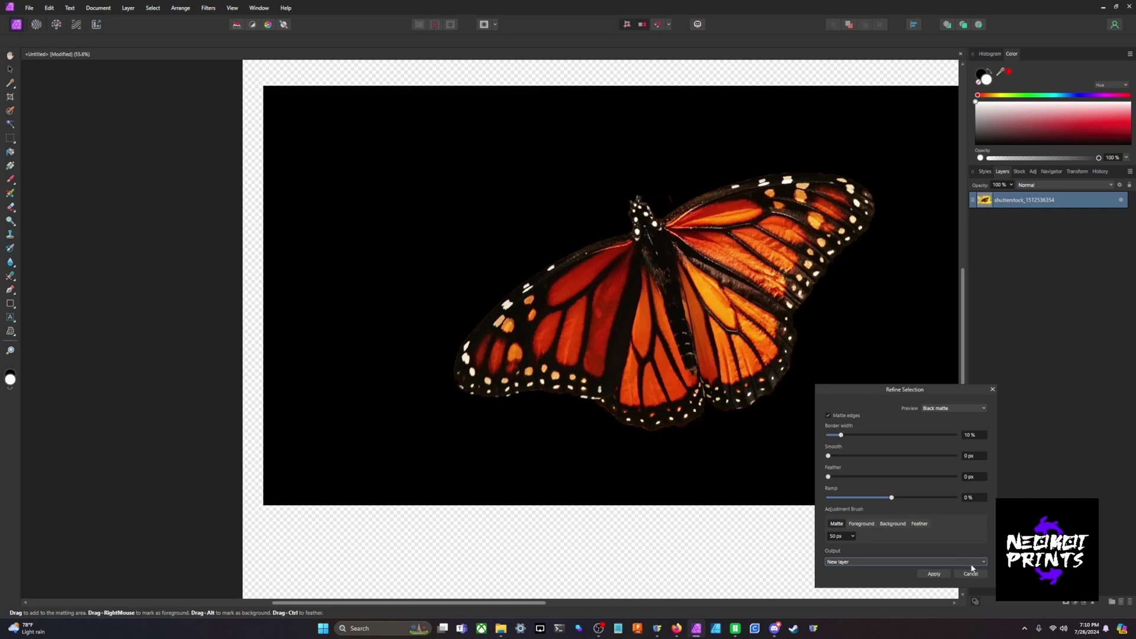
left_click(939, 572)
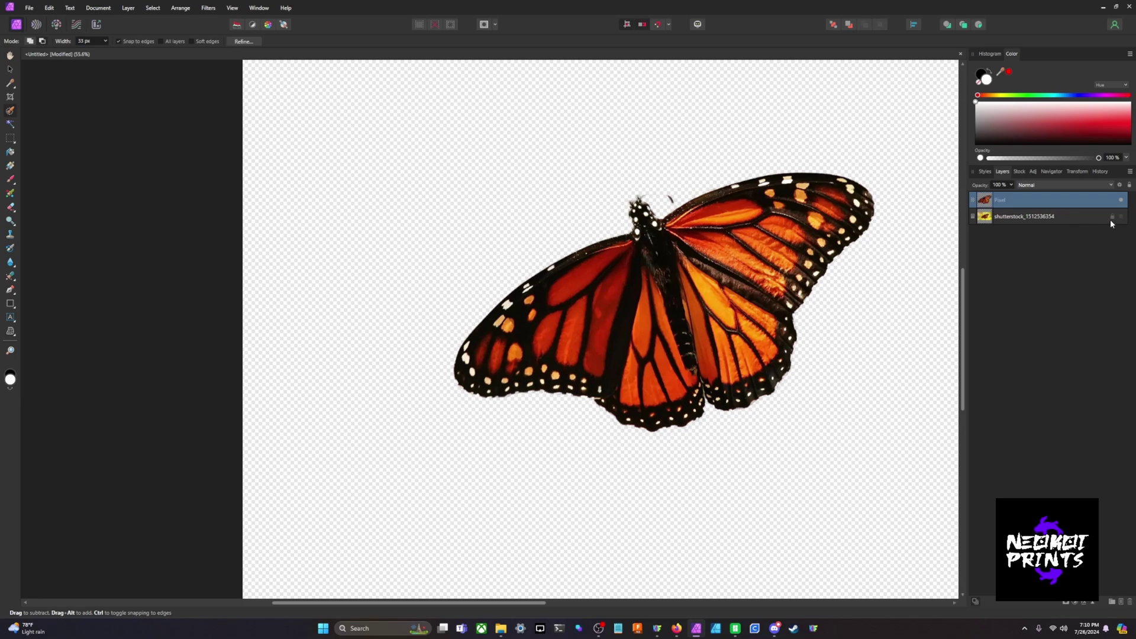
Move the cut-out butterfly around the canvas in two small shifts, and undo both moves
left_click(10, 68)
left_click_drag(665, 305, 634, 285)
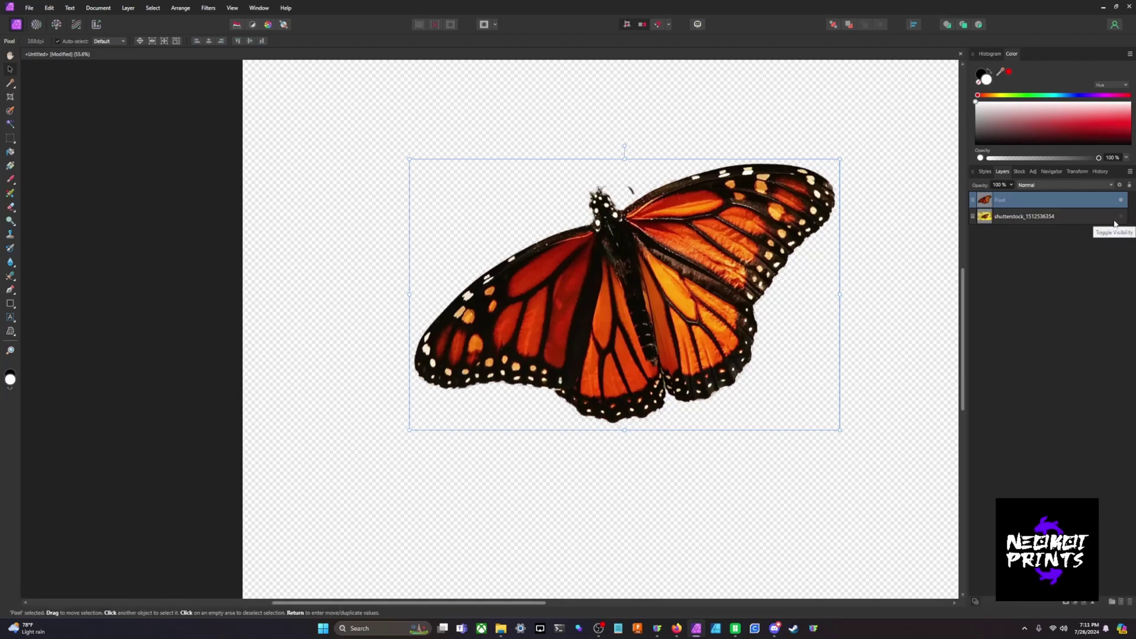
mouse_move(701, 280)
left_mouse_down()
mouse_move(726, 281)
mouse_move(745, 250)
mouse_move(717, 287)
left_mouse_up()
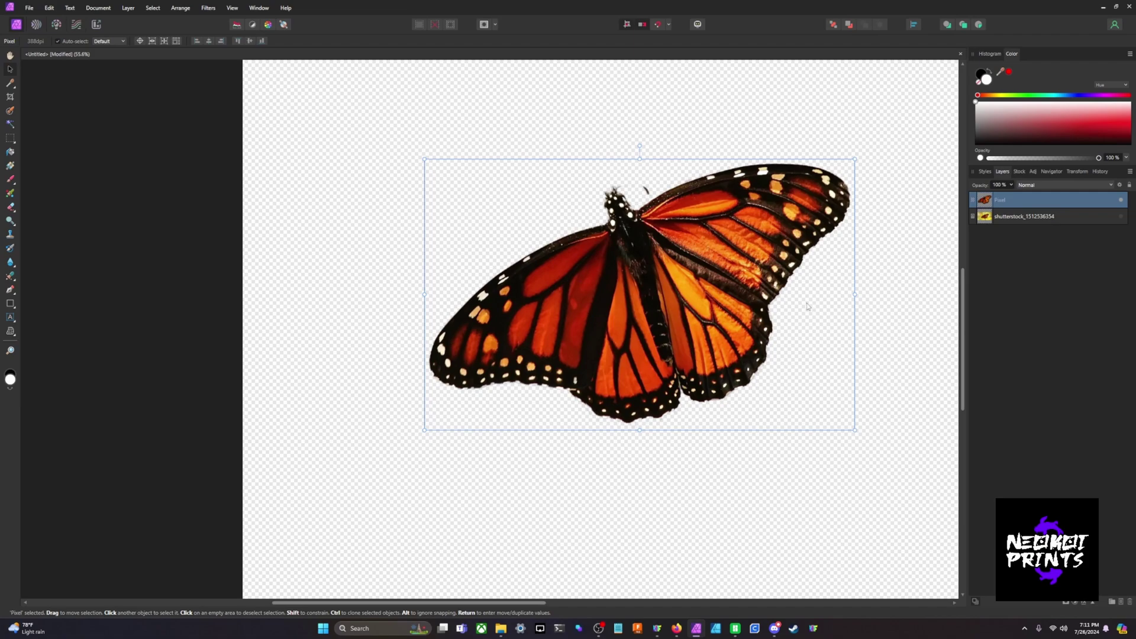
left_click(49, 8)
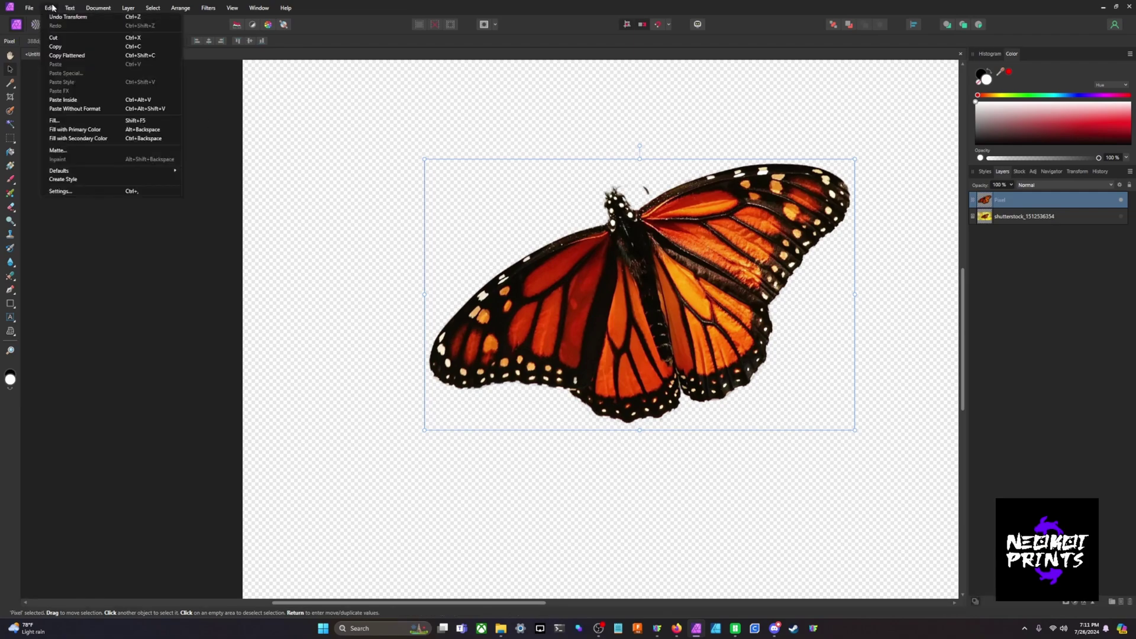
left_click(65, 16)
left_click(49, 8)
left_click(60, 18)
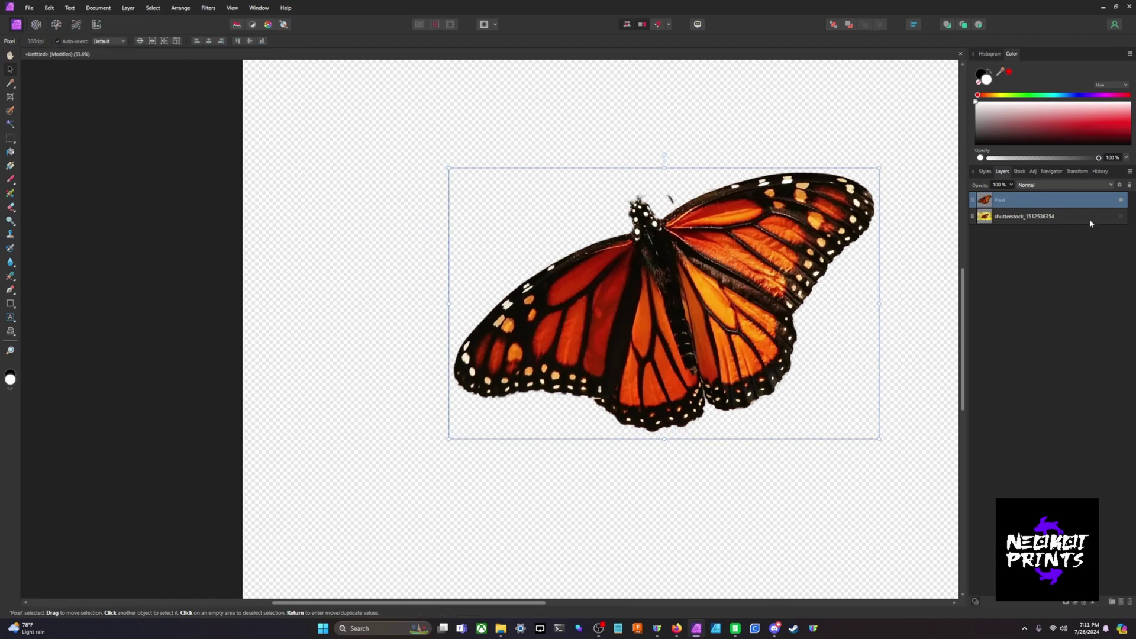
Make the original photo layer beneath the cut-out butterfly visible, select it, and look through the available adjustments
left_click(1121, 216)
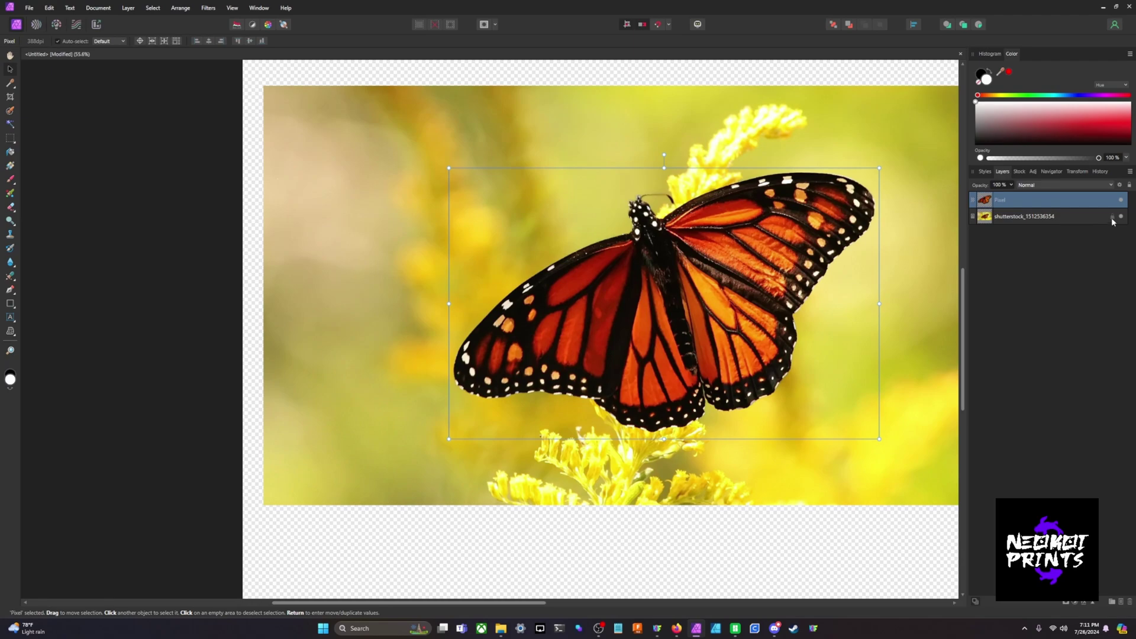
left_click(1036, 218)
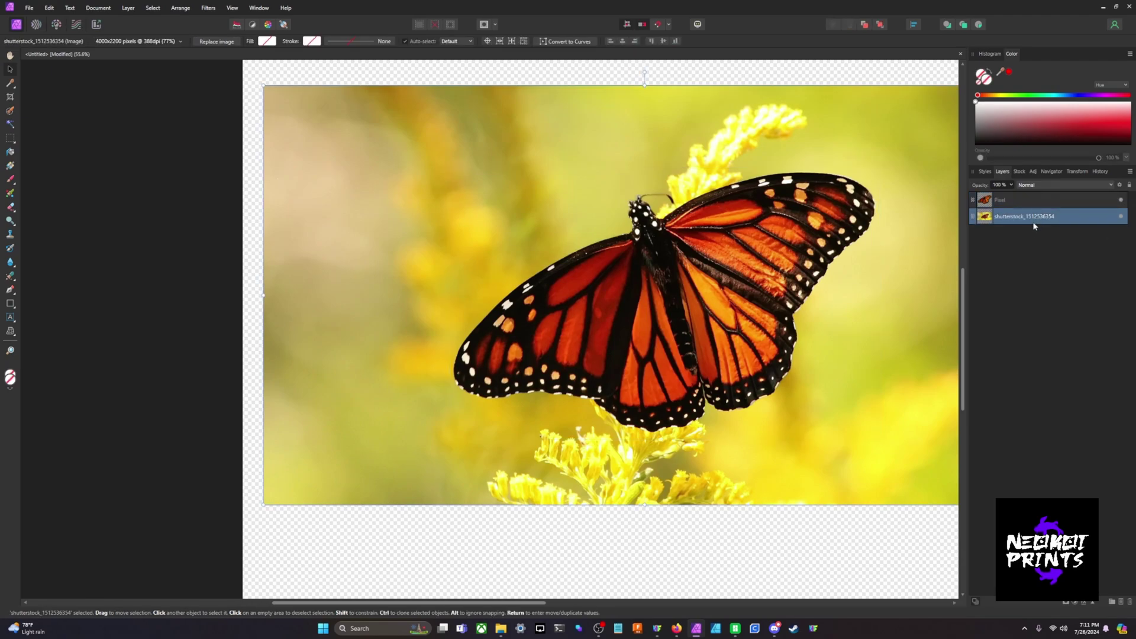
left_click(1034, 172)
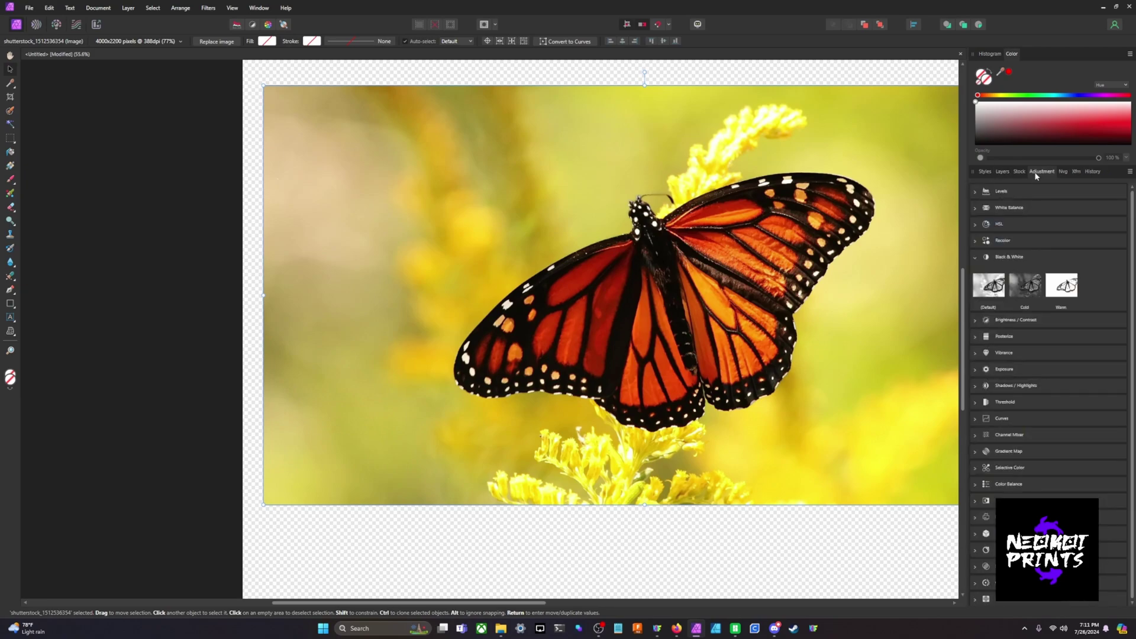
left_click(975, 257)
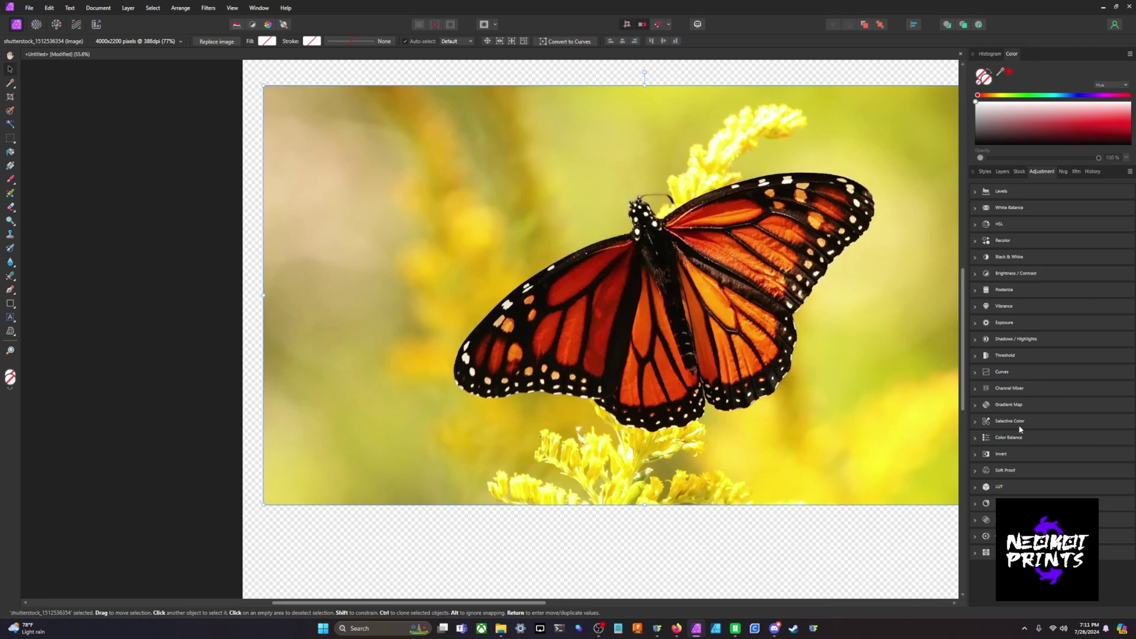
left_click(1005, 171)
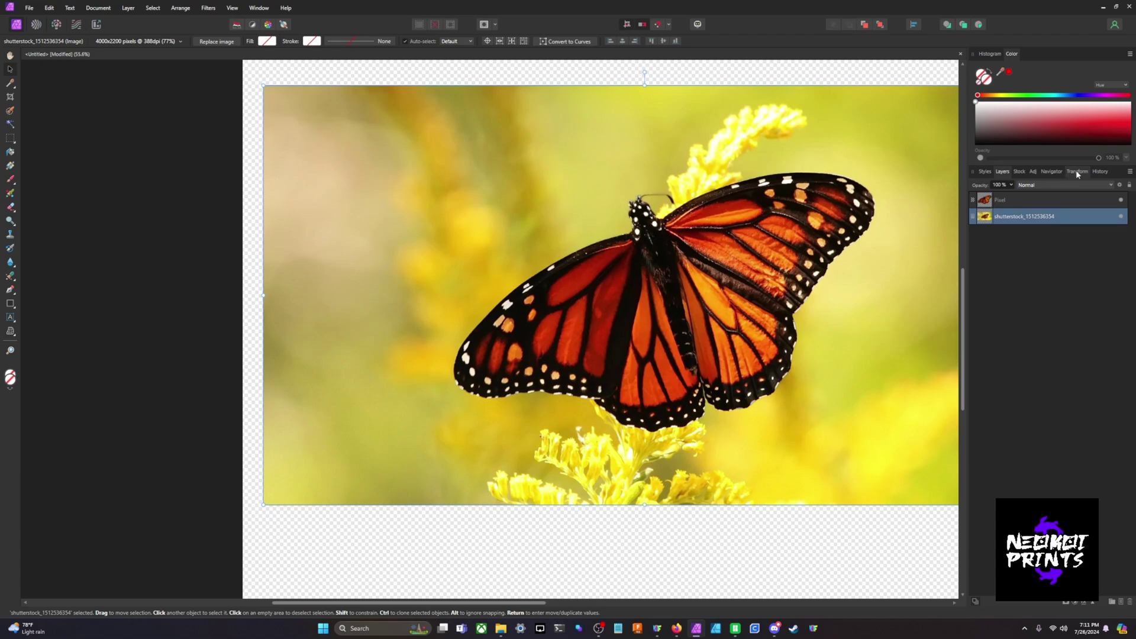
Add a Black & White adjustment to the background photo, trying the Default preset and settling on Cold
left_click(1033, 172)
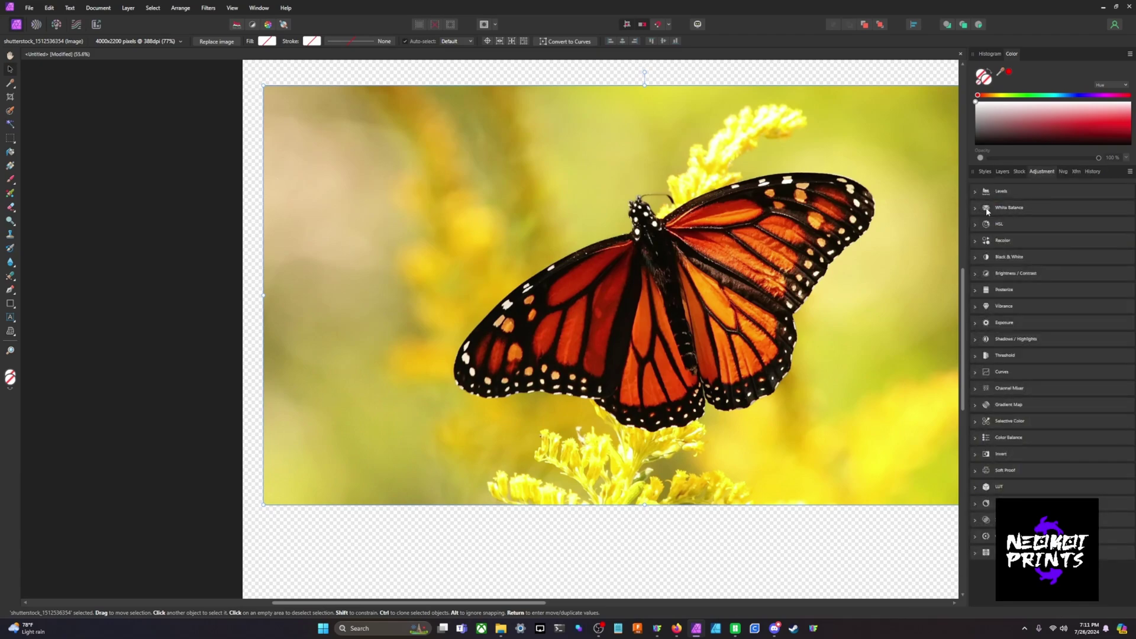
left_click(977, 258)
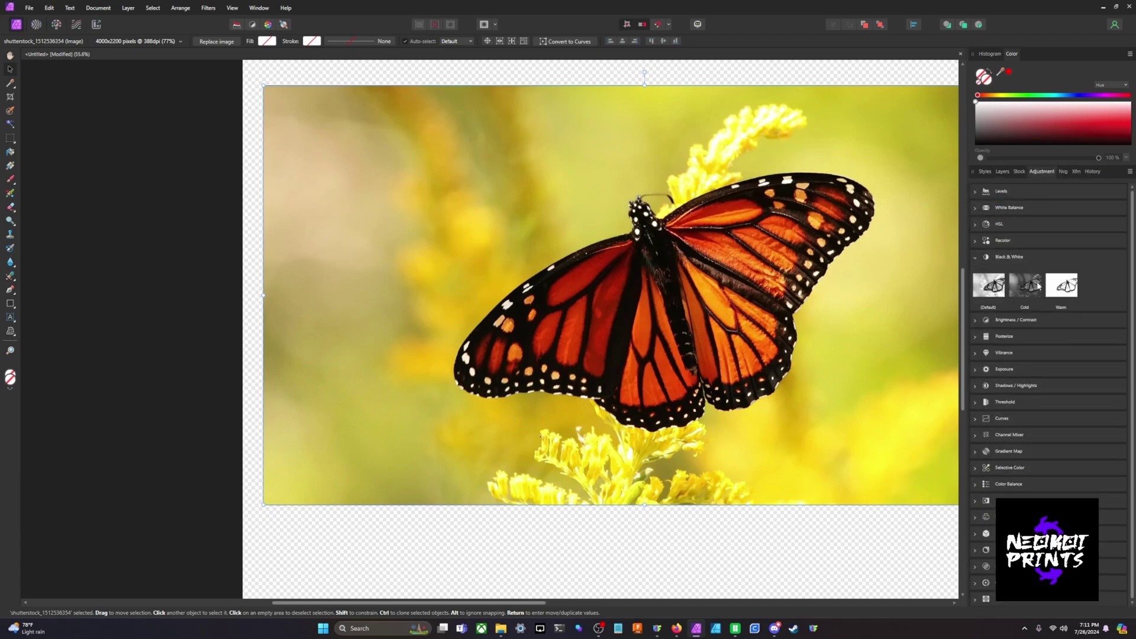
left_click(990, 287)
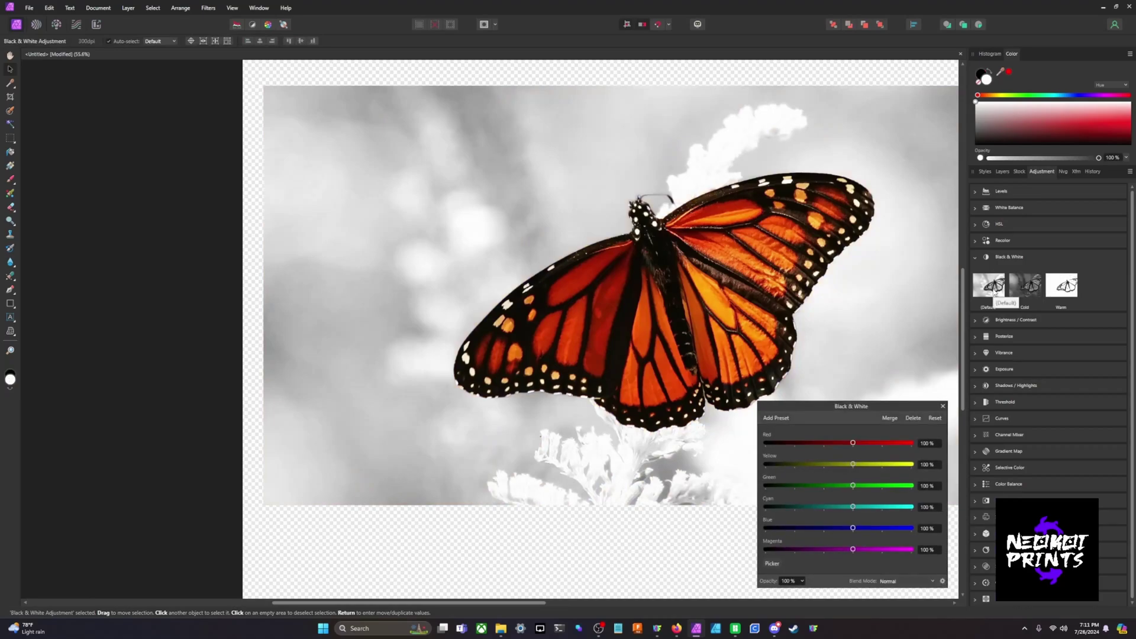
left_click(1021, 288)
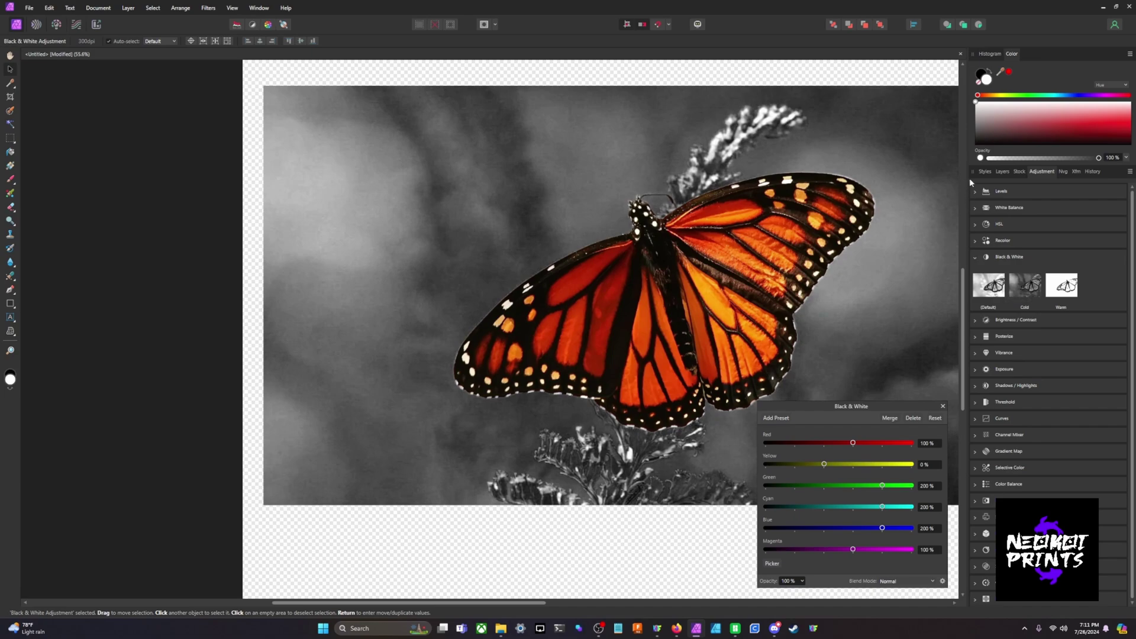
left_click(943, 407)
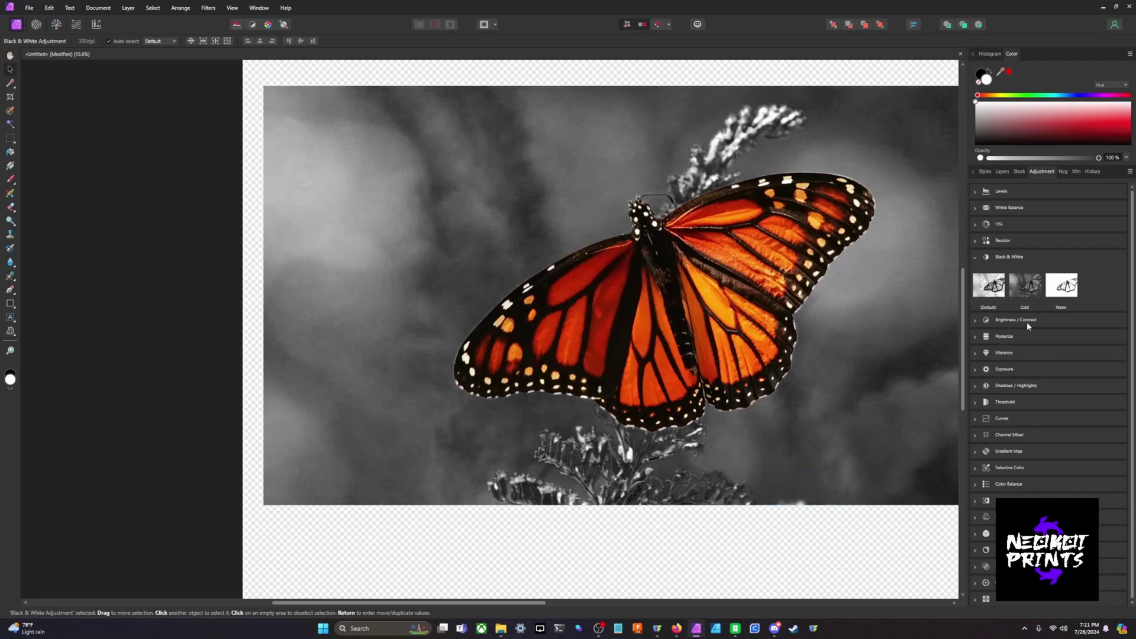
Export the whole document as a 3300 × 2550 px PNG, saved to the Desktop as Untitled.png
left_click(29, 8)
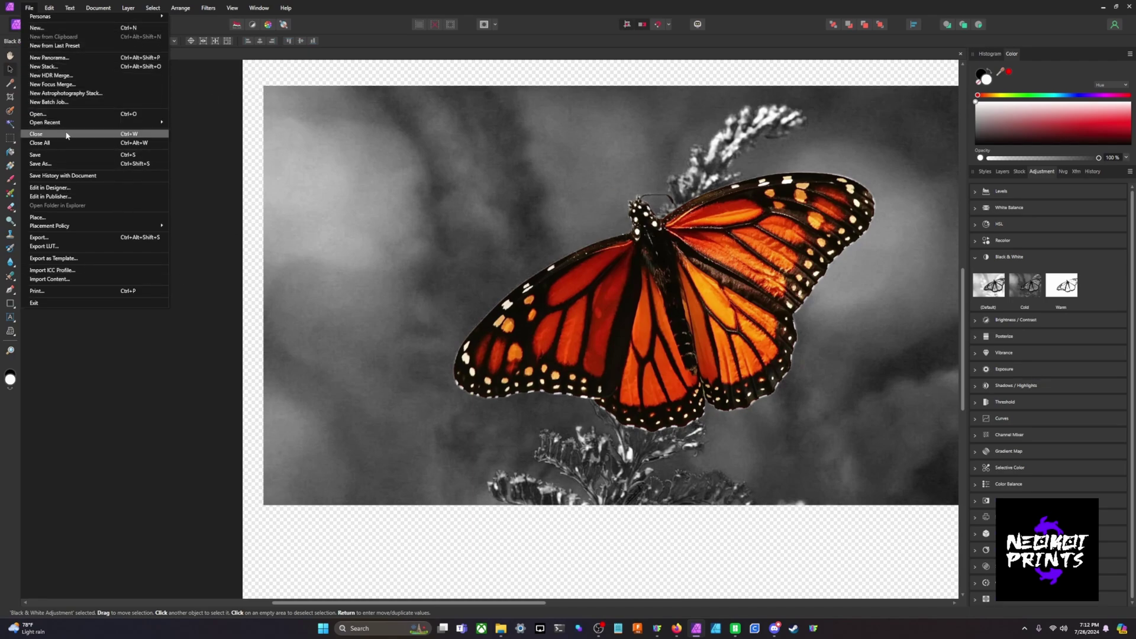
left_click(67, 241)
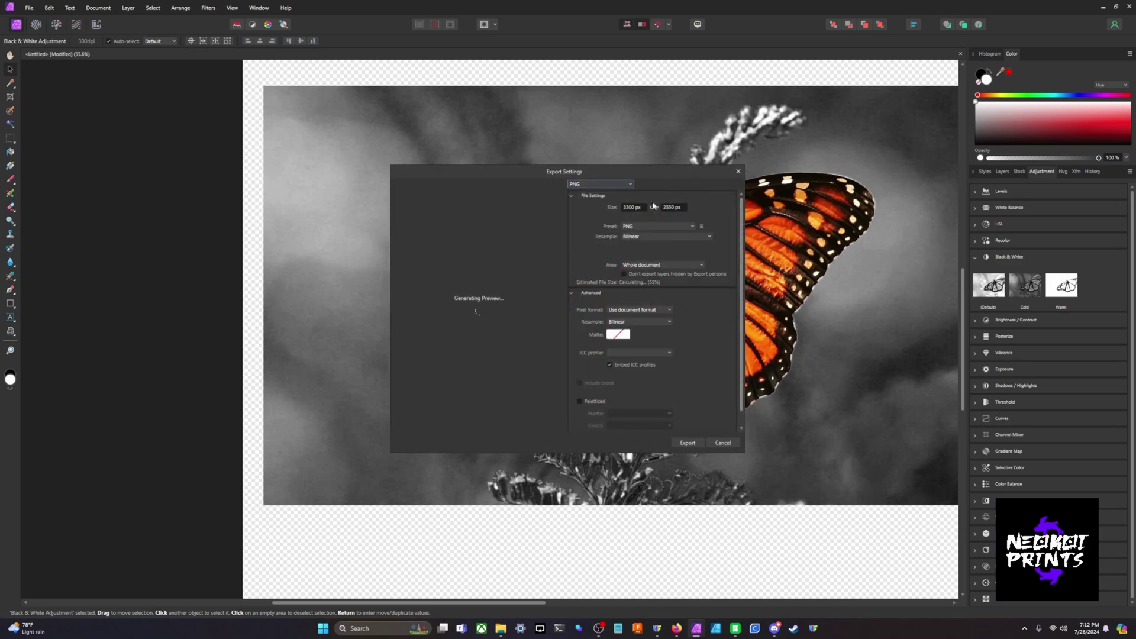
left_click(686, 443)
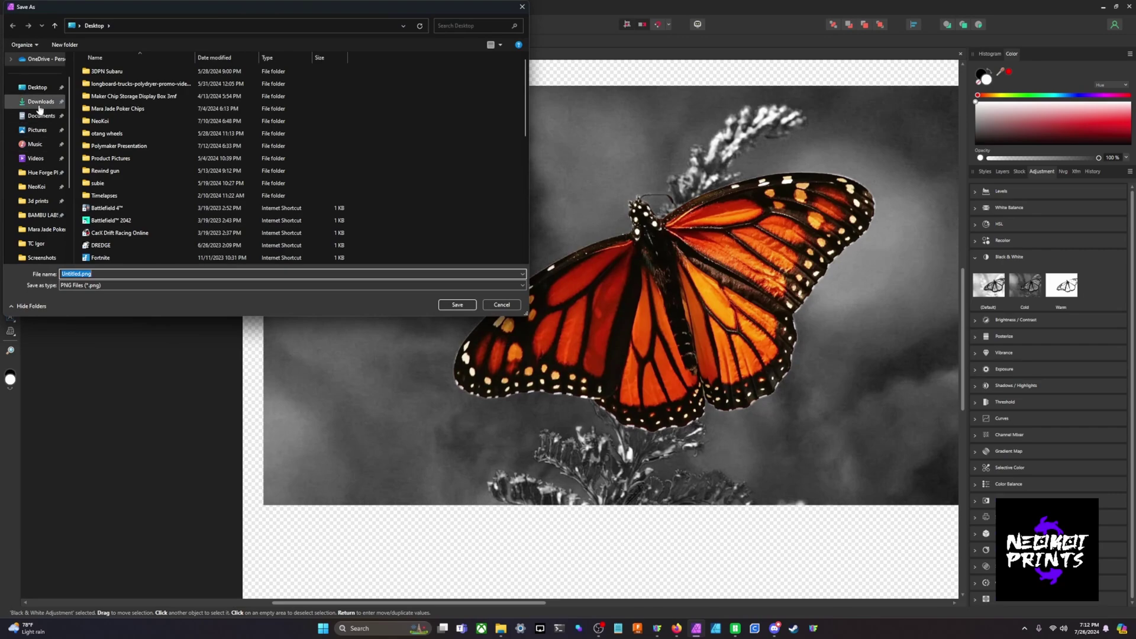
left_click(36, 87)
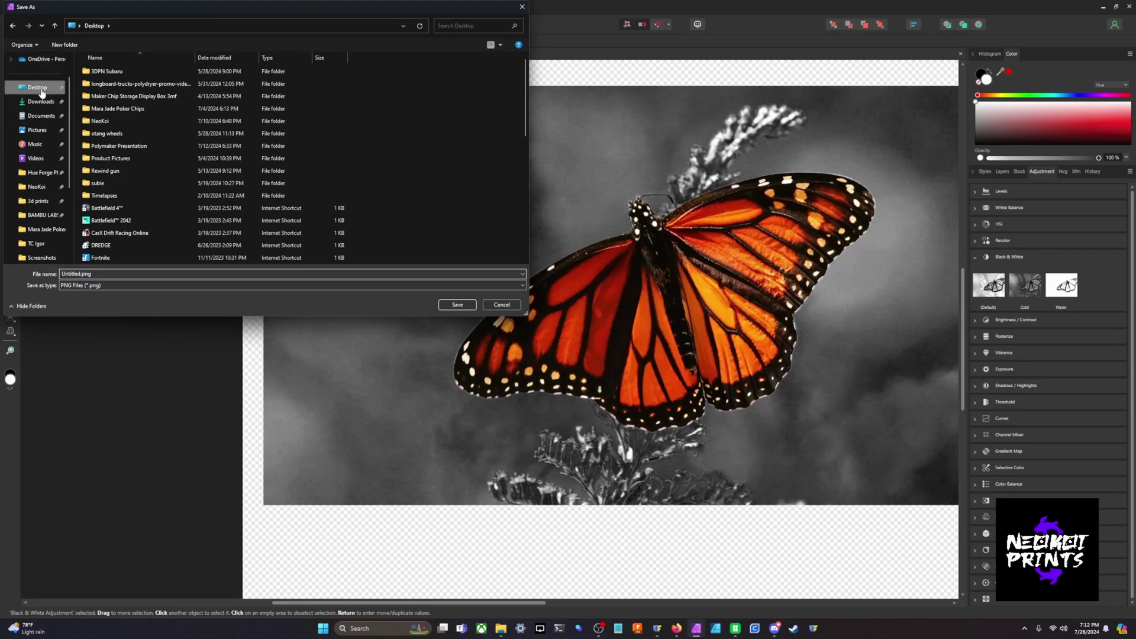
left_click(451, 307)
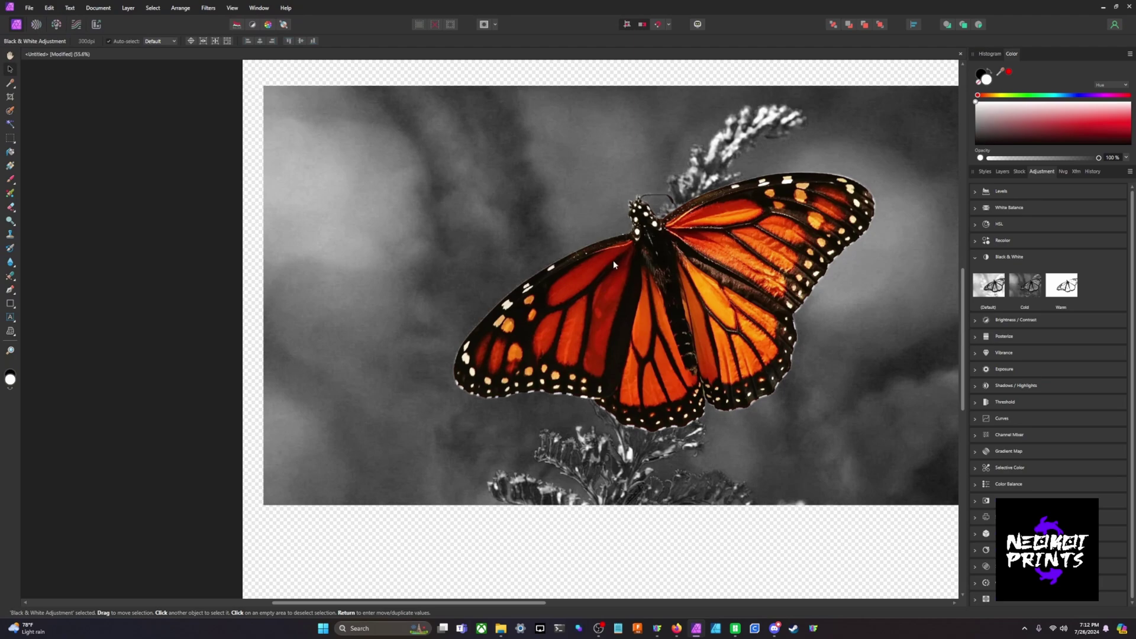
left_click(98, 8)
left_click(375, 88)
left_click(98, 7)
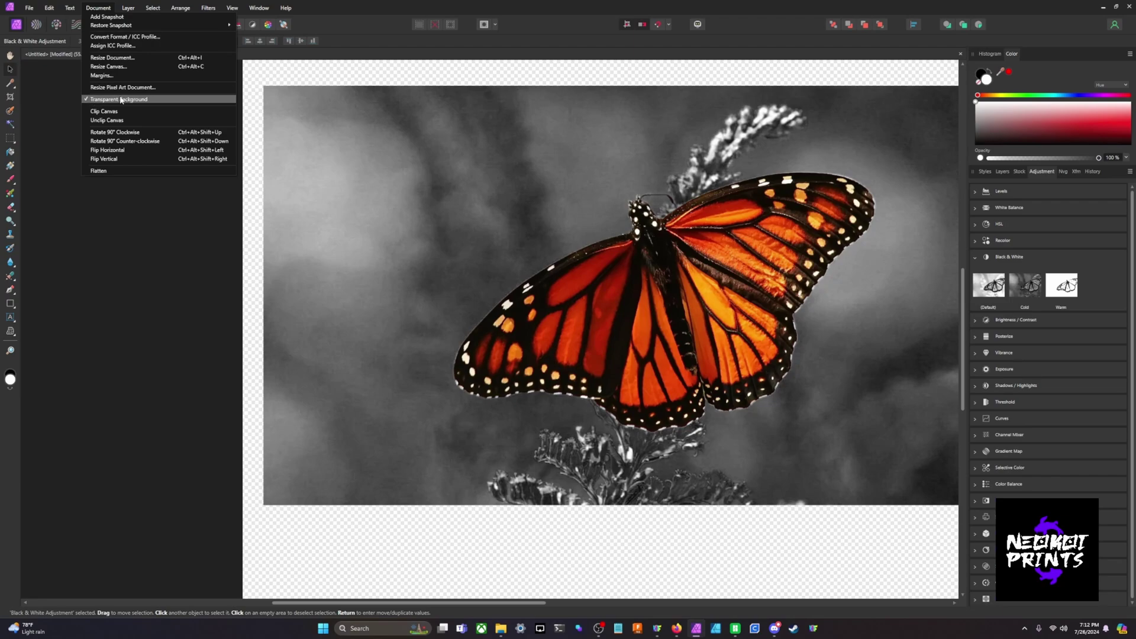
left_click(917, 5)
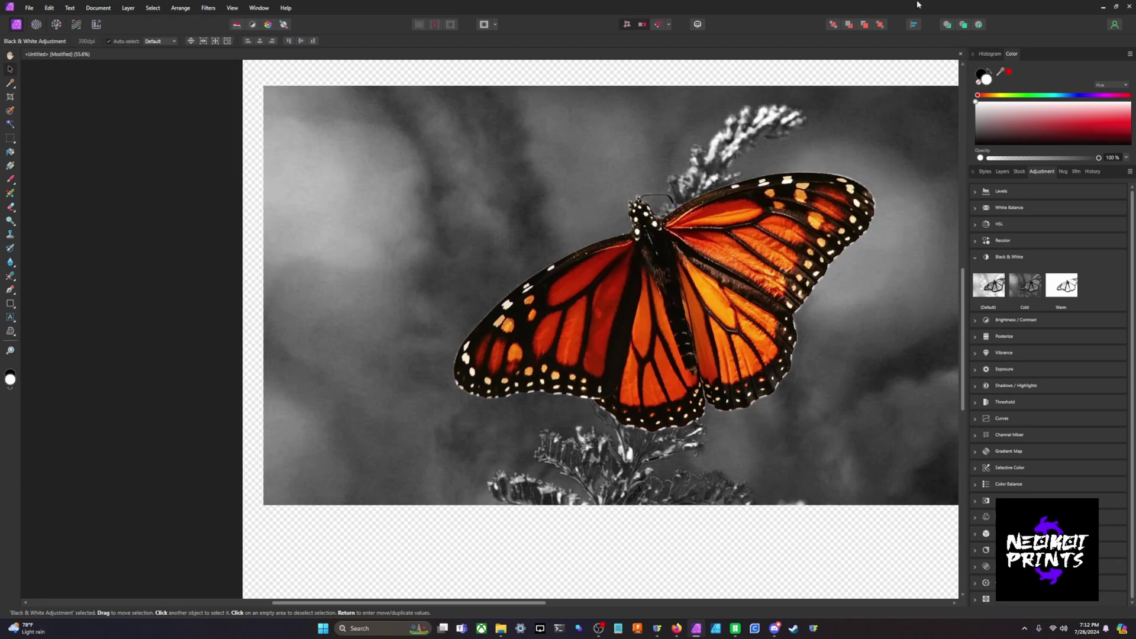
Minimize the image editor to switch back to HueForge
left_click(1099, 8)
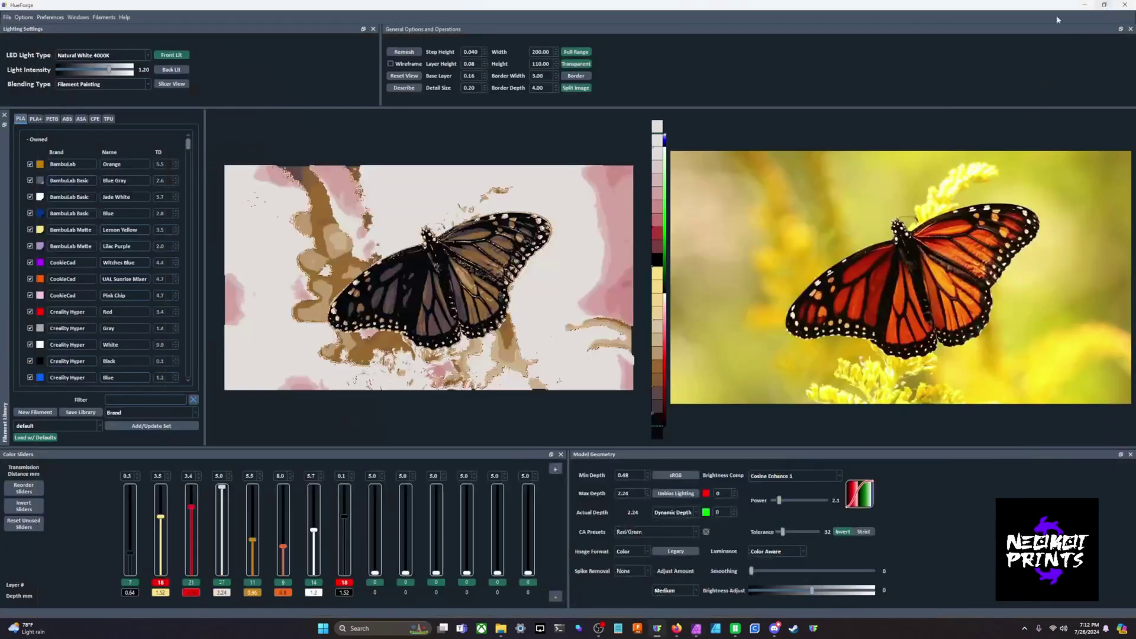
Shrink the HueForge window, load Untitled.png from the desktop as the source image, and restore the window to full size
double_click(882, 7)
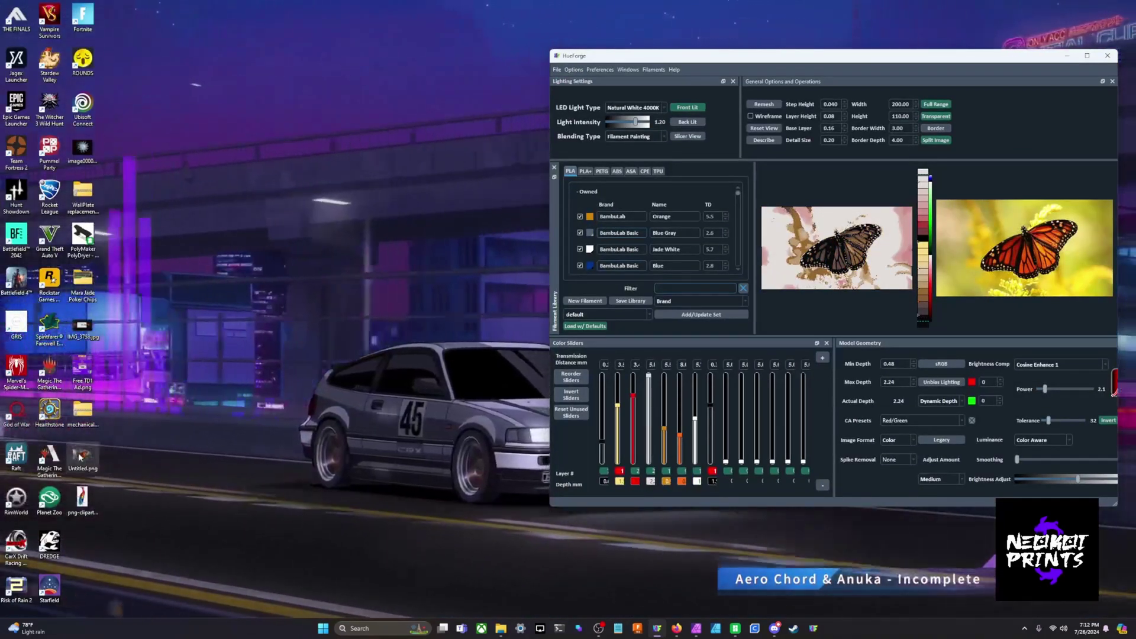
left_click_drag(80, 456, 838, 248)
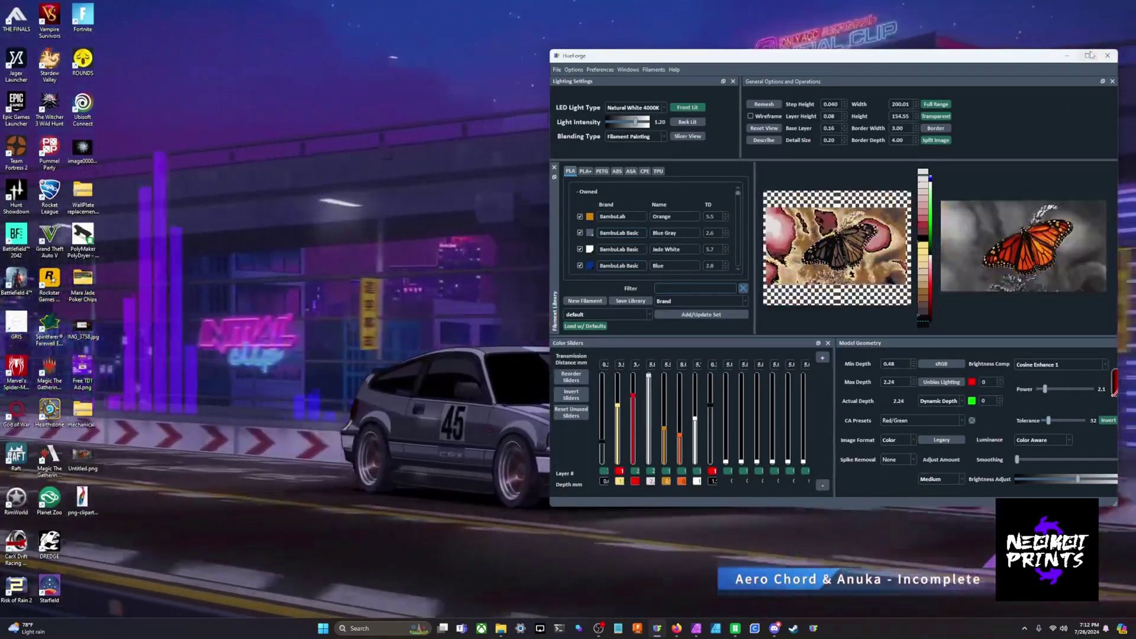
left_click(1089, 55)
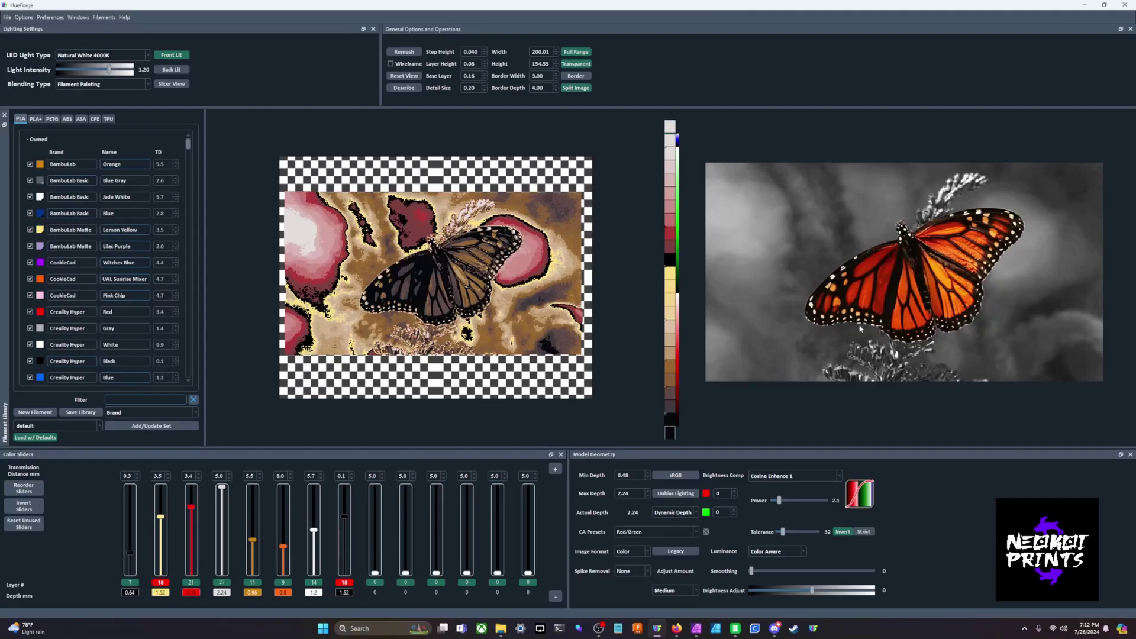
Disable the second black and the BambuLab Orange filaments in the color stack, and set the luminance method to Color Pop
left_click(341, 556)
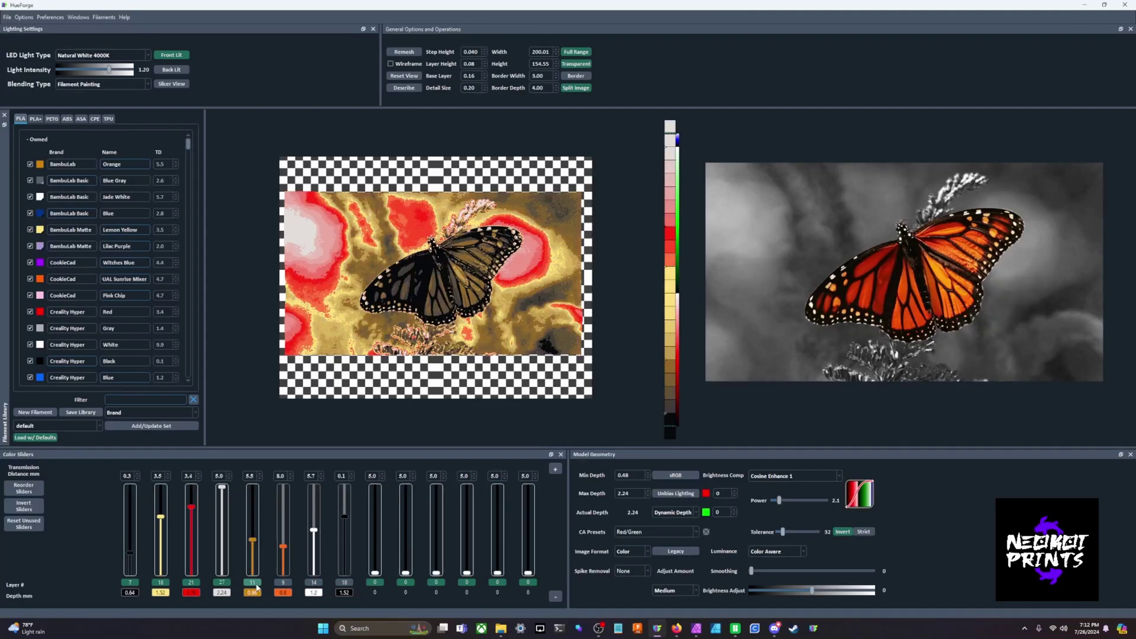
left_click(799, 554)
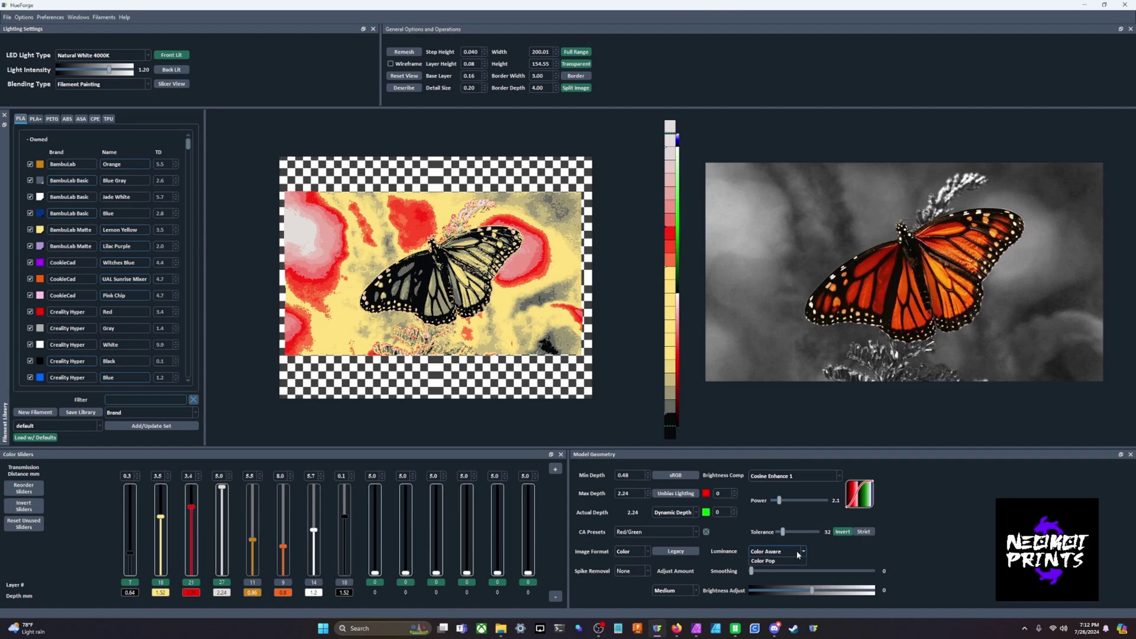
left_click(786, 598)
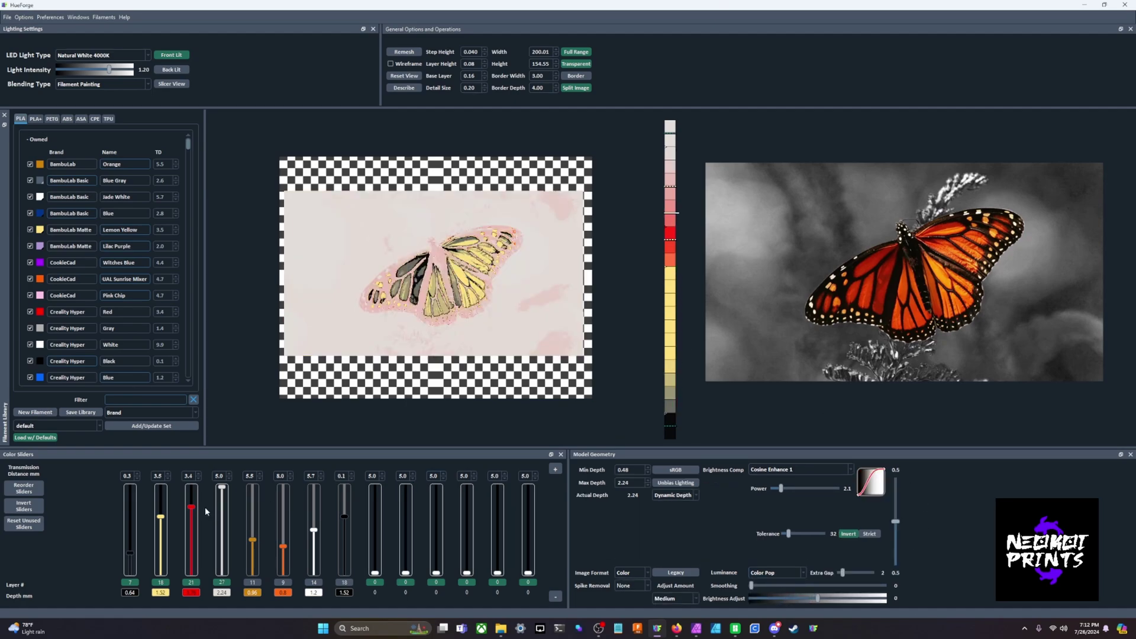
Raise the base black filament to 0.72 mm and replace the red filament with BambuLab Basic Jade White at 1.6 mm
left_click_drag(130, 554, 132, 552)
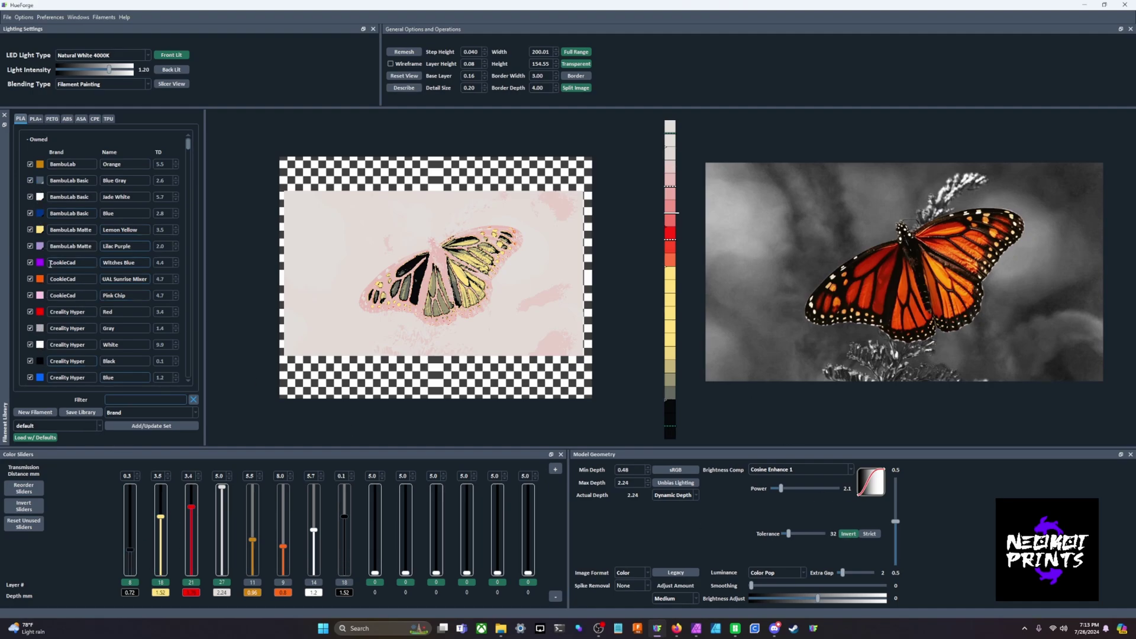
left_click_drag(43, 204, 194, 507)
left_click(194, 545)
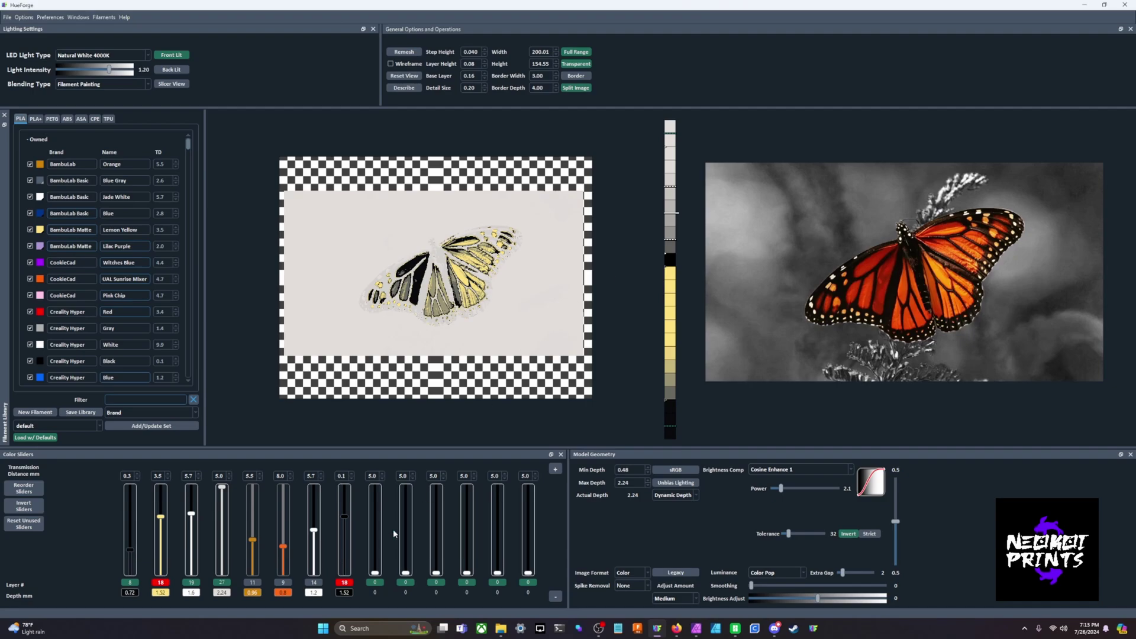
Raise the second black filament to layer 22 (1.84 mm) and re-enable BambuLab Orange at layer 13 (1.12 mm)
left_click(342, 534)
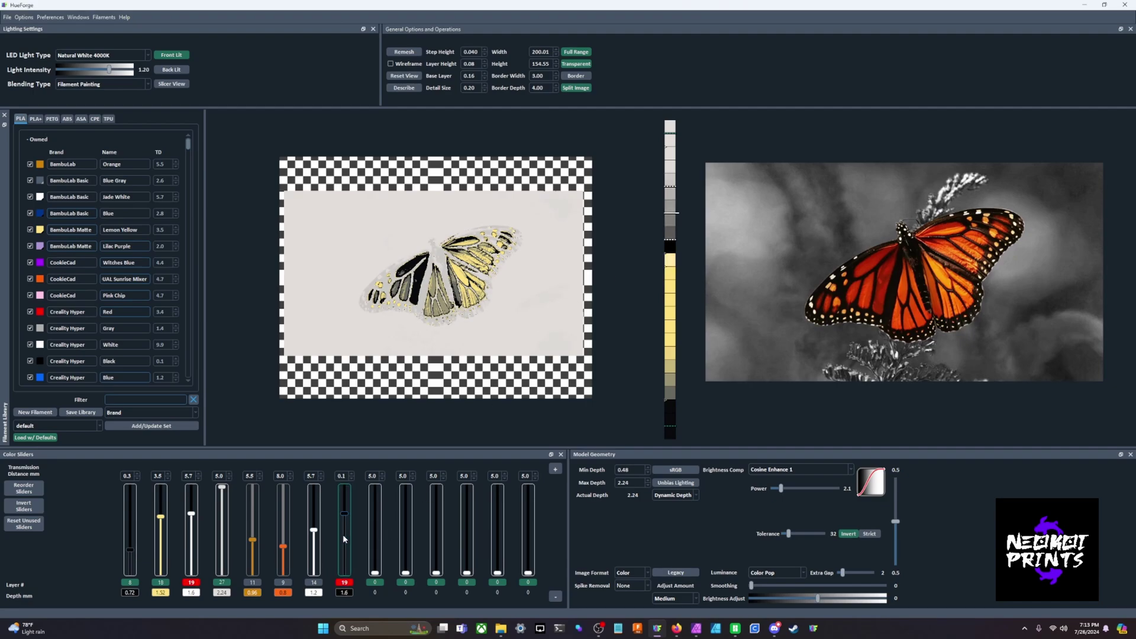
scroll(343, 534, "up", 1)
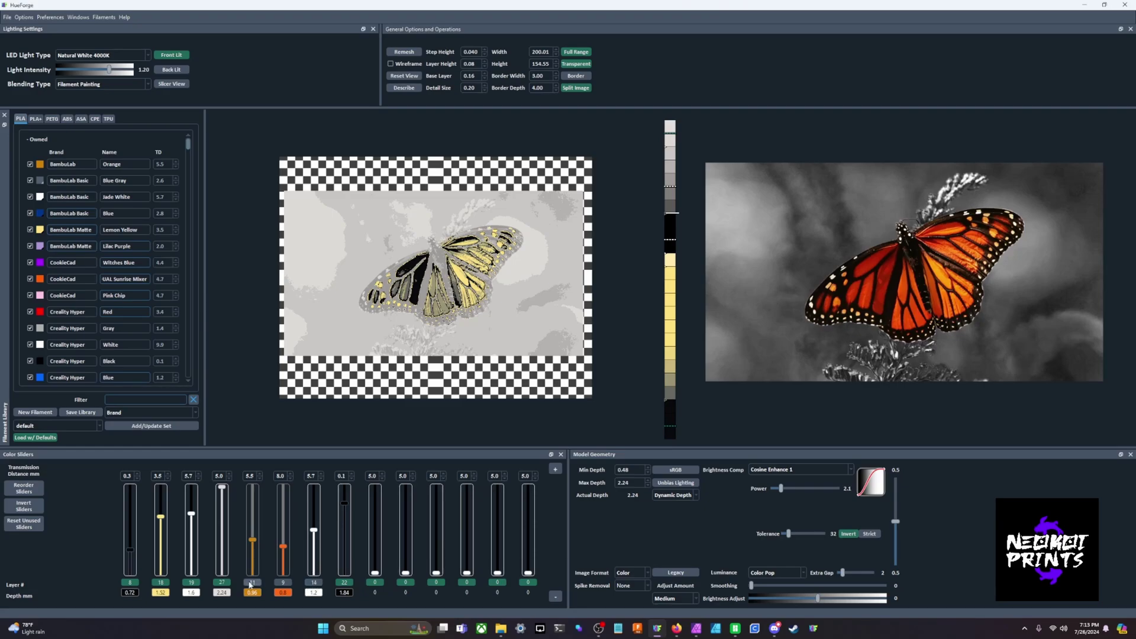
scroll(245, 566, "up", 1)
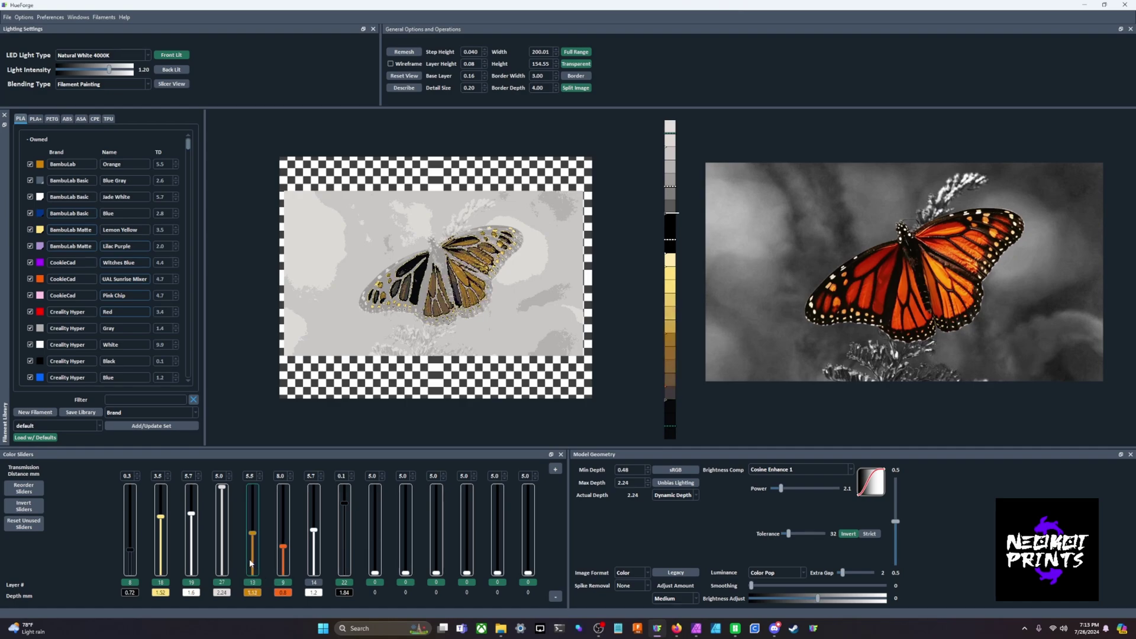
Lower Jade White to 1.52 mm and Lemon Yellow to 1.36 mm, and set BambuLab Orange to 1.2 mm
scroll(191, 532, "down", 1)
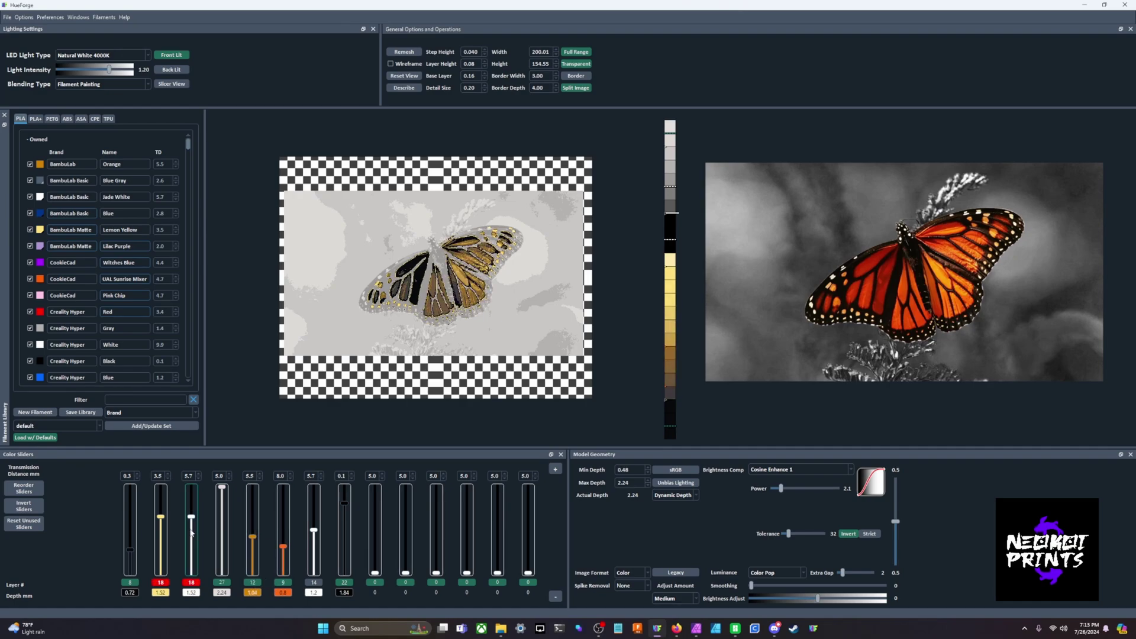
scroll(161, 533, "down", 2)
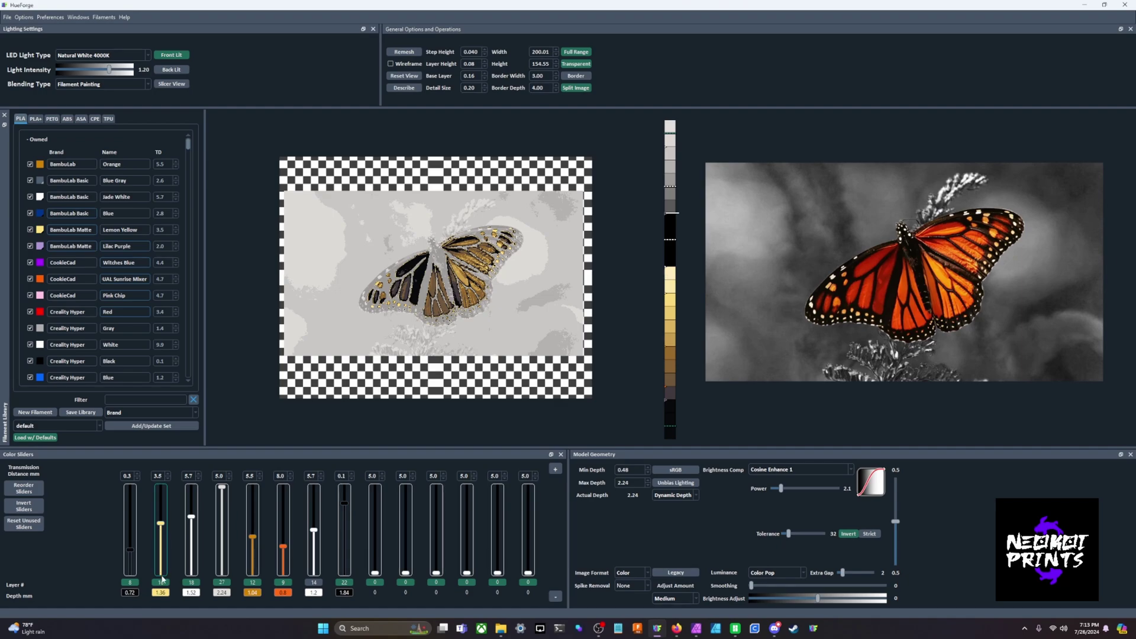
scroll(253, 532, "up", 2)
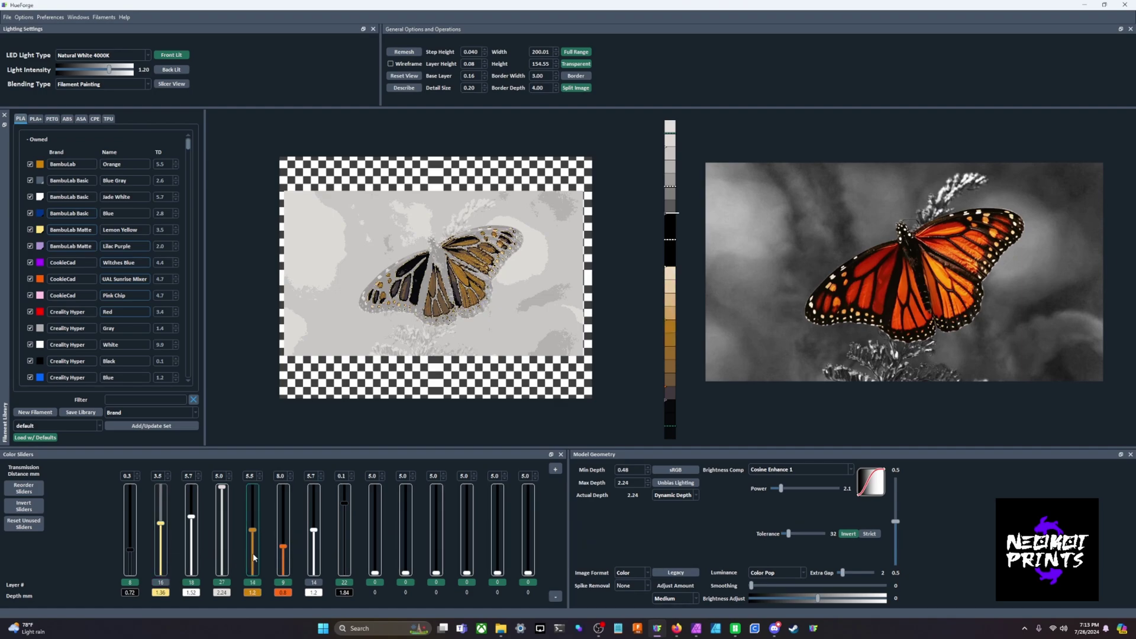
Raise the second black filament to layer 26 (2.16 mm) and reduce the Extra Gap to 0
scroll(346, 531, "up", 5)
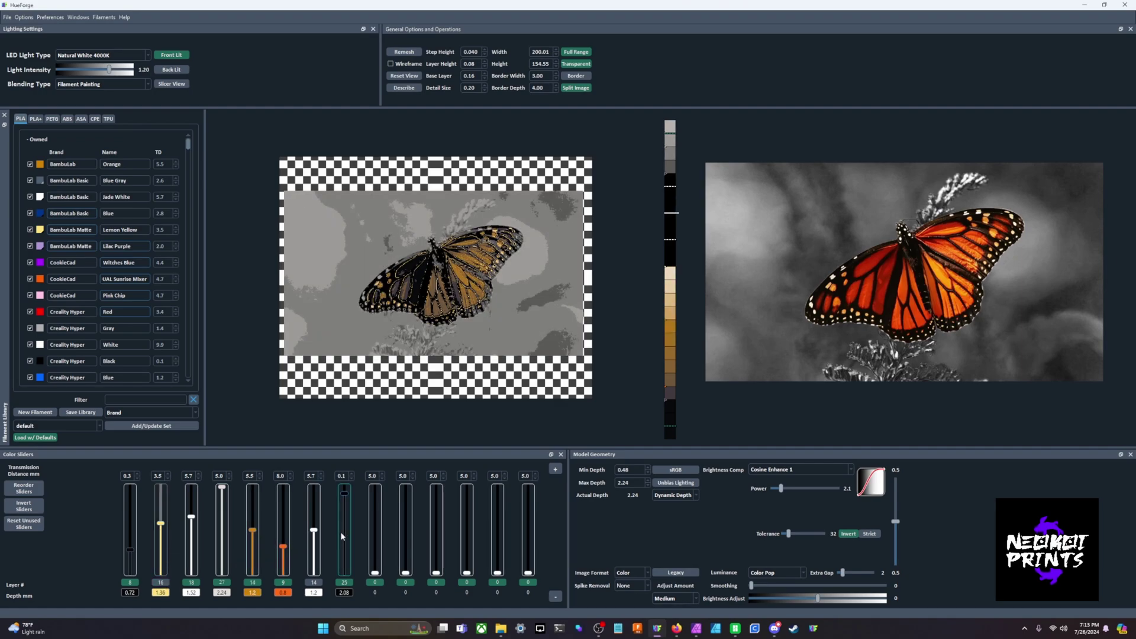
scroll(341, 536, "down", 1)
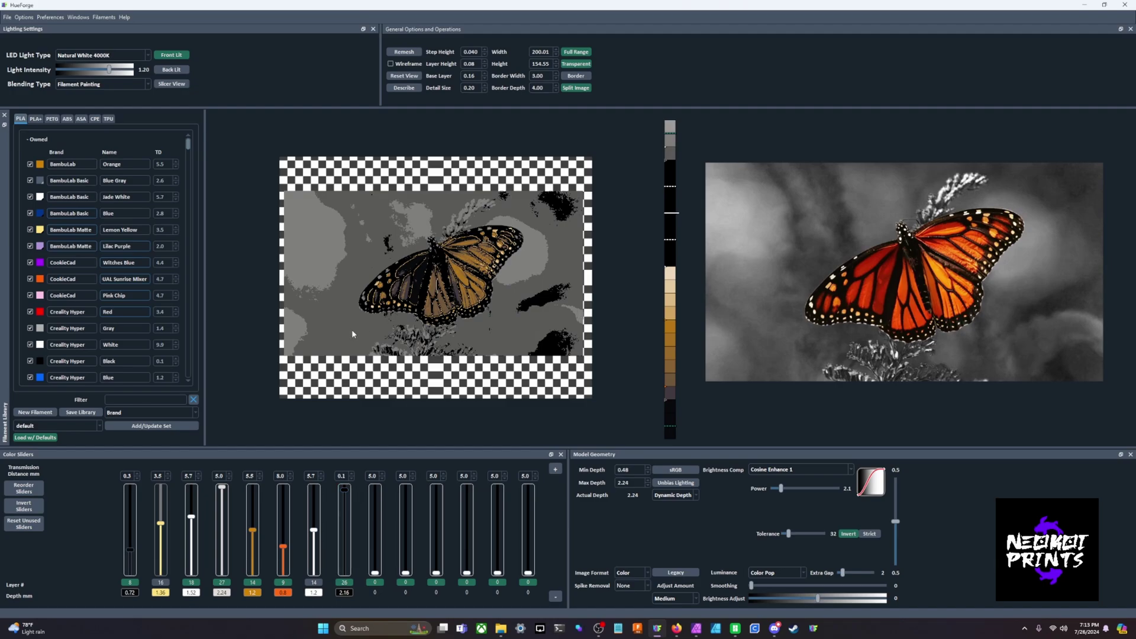
left_click_drag(414, 379, 534, 320)
scroll(483, 234, "up", 6)
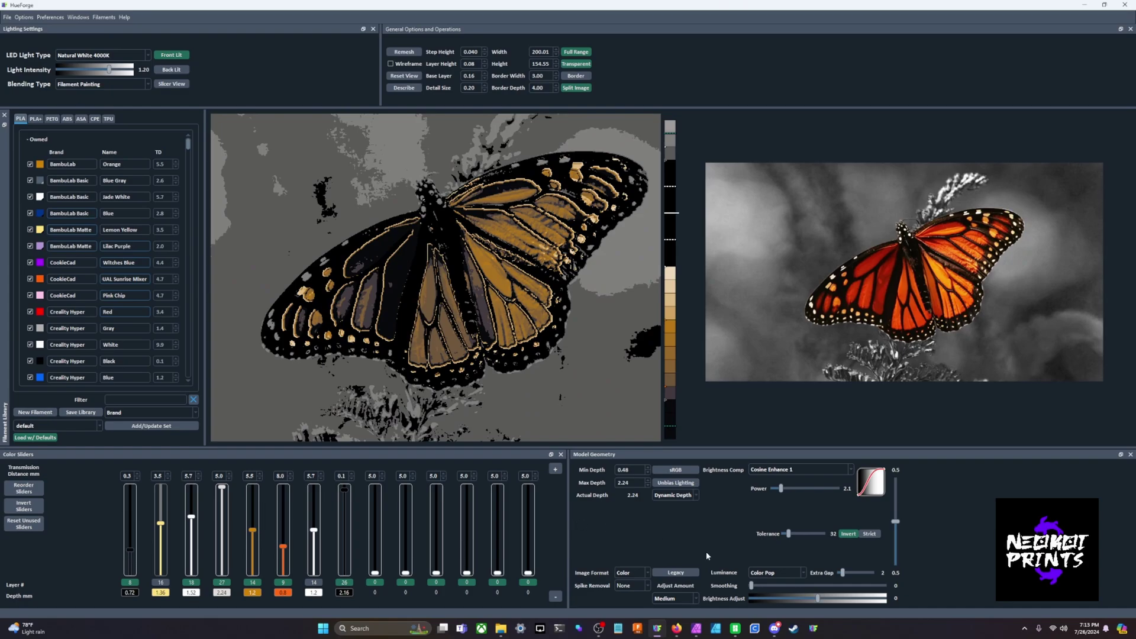
scroll(856, 570, "down", 2)
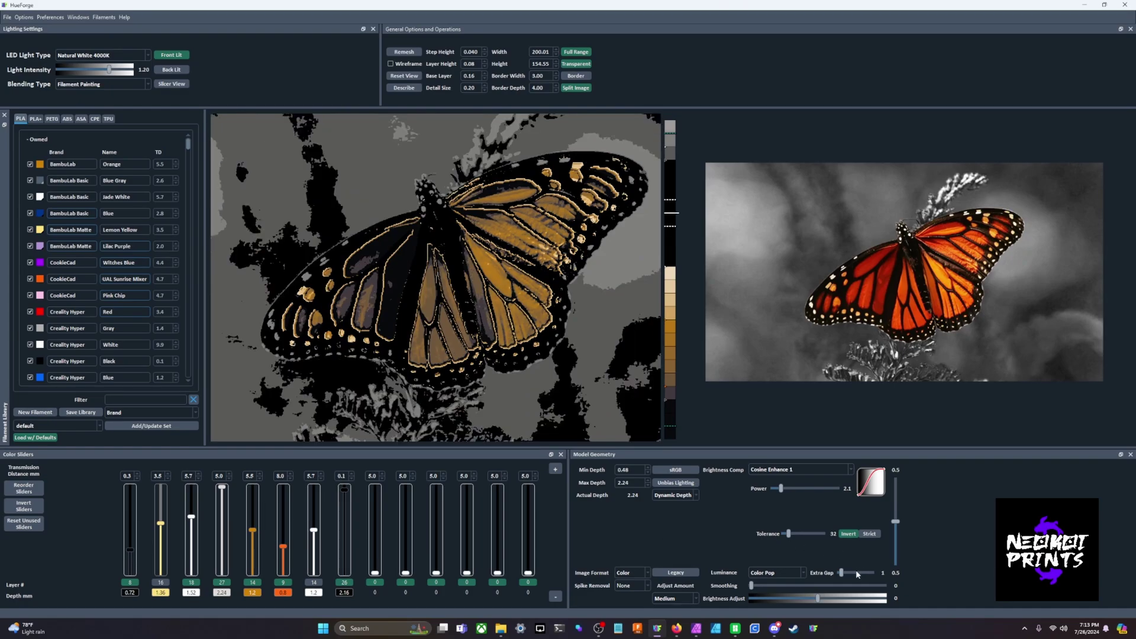
Set the layer height to 0.04 mm and apply it to the model
left_click_drag(568, 331, 521, 384)
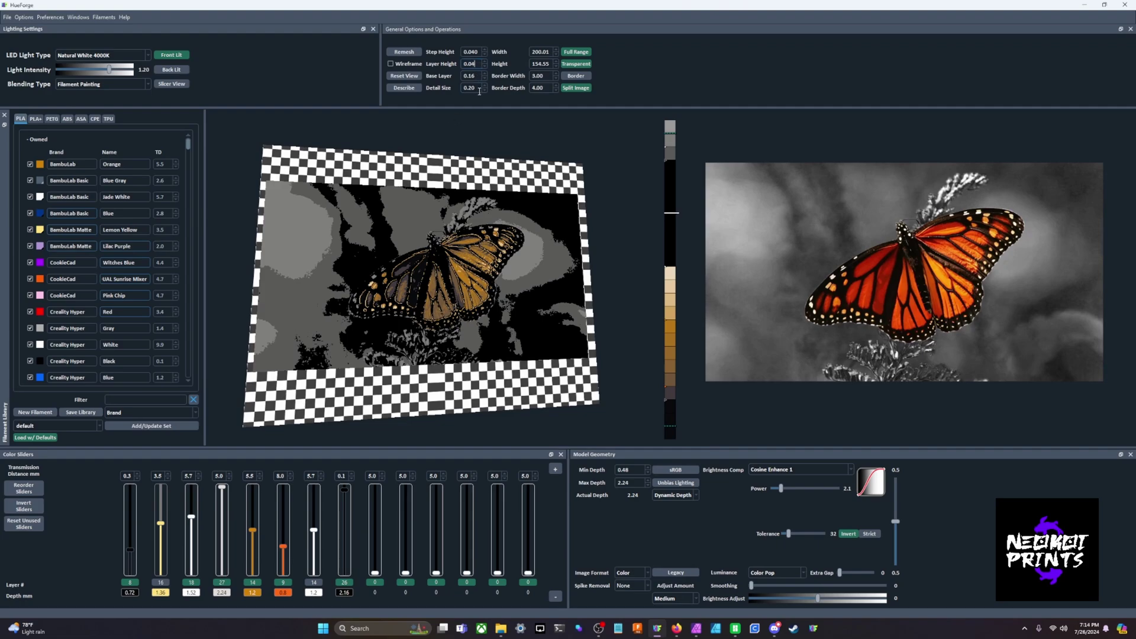
key("Return")
left_click(434, 294)
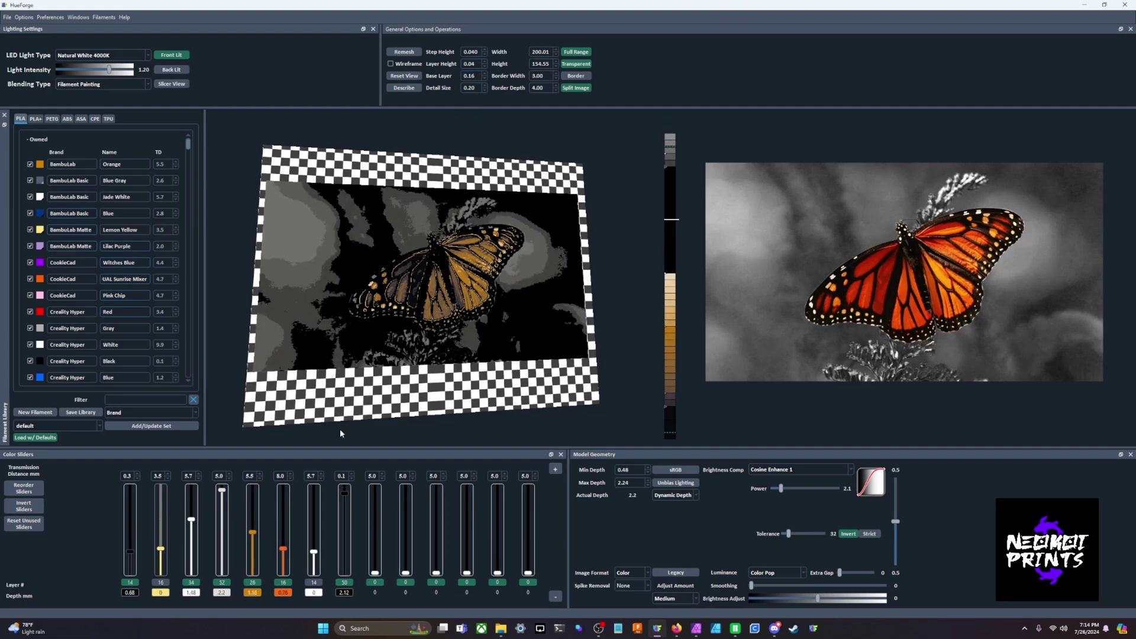
Raise the Lemon Yellow filament to layer 52 (2.2 mm) and the light filament in the fourth slot to layer 54 (2.28 mm)
scroll(44, 349, "down", 5)
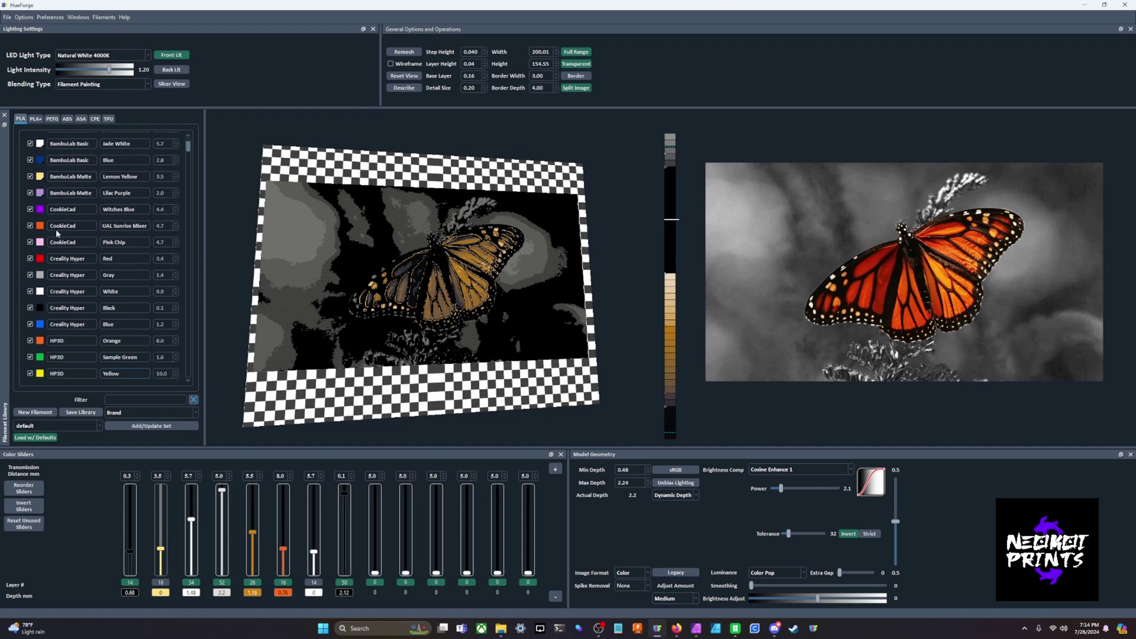
left_click_drag(41, 332, 161, 535)
scroll(161, 533, "up", 5)
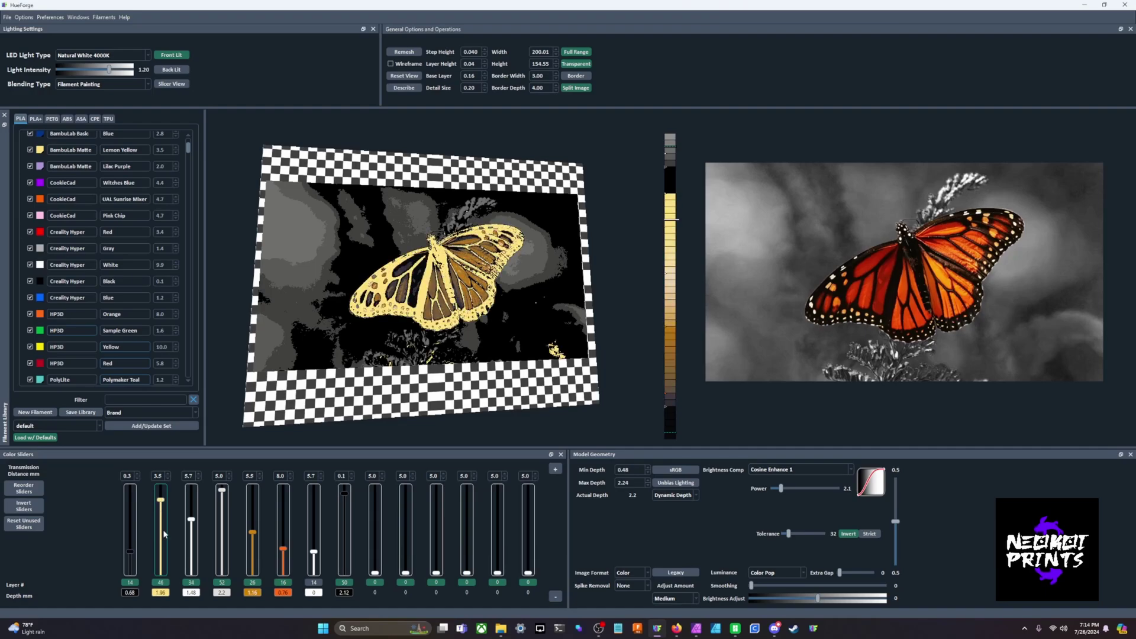
scroll(164, 534, "up", 1)
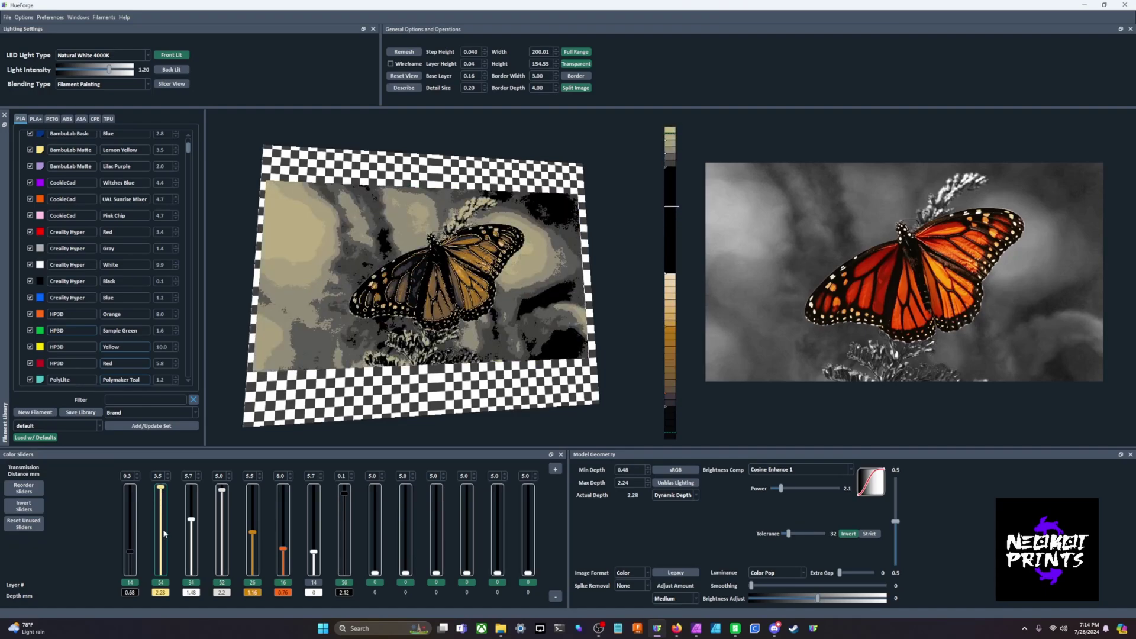
scroll(162, 530, "down", 2)
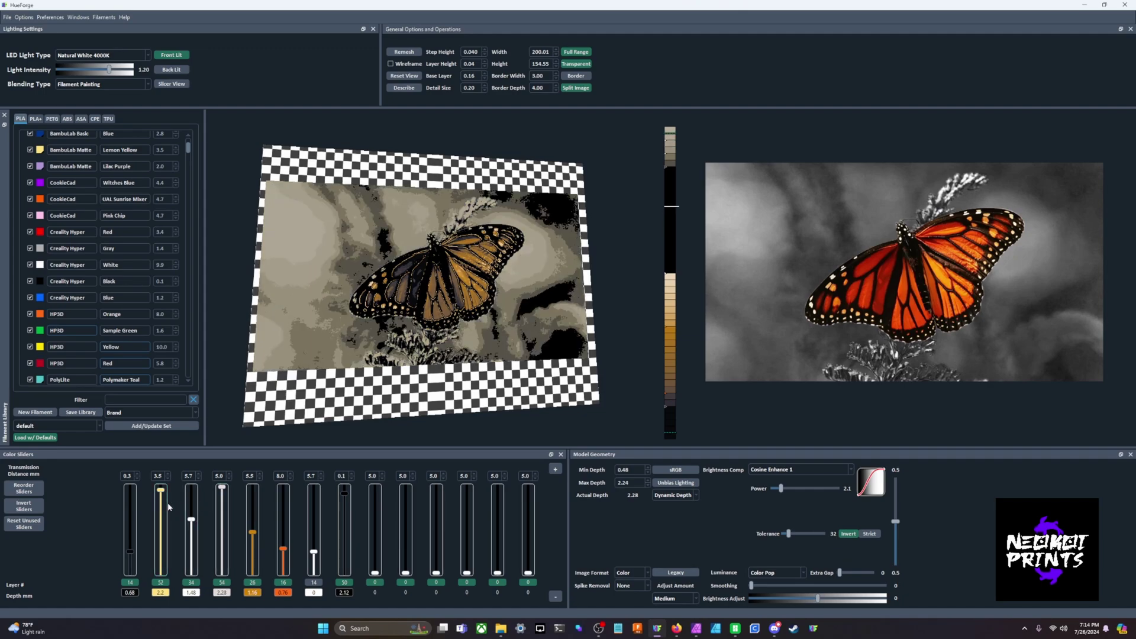
Lower the second black filament to layer 46 (1.96 mm) and raise Lemon Yellow to layer 53 (2.24 mm)
scroll(343, 530, "down", 3)
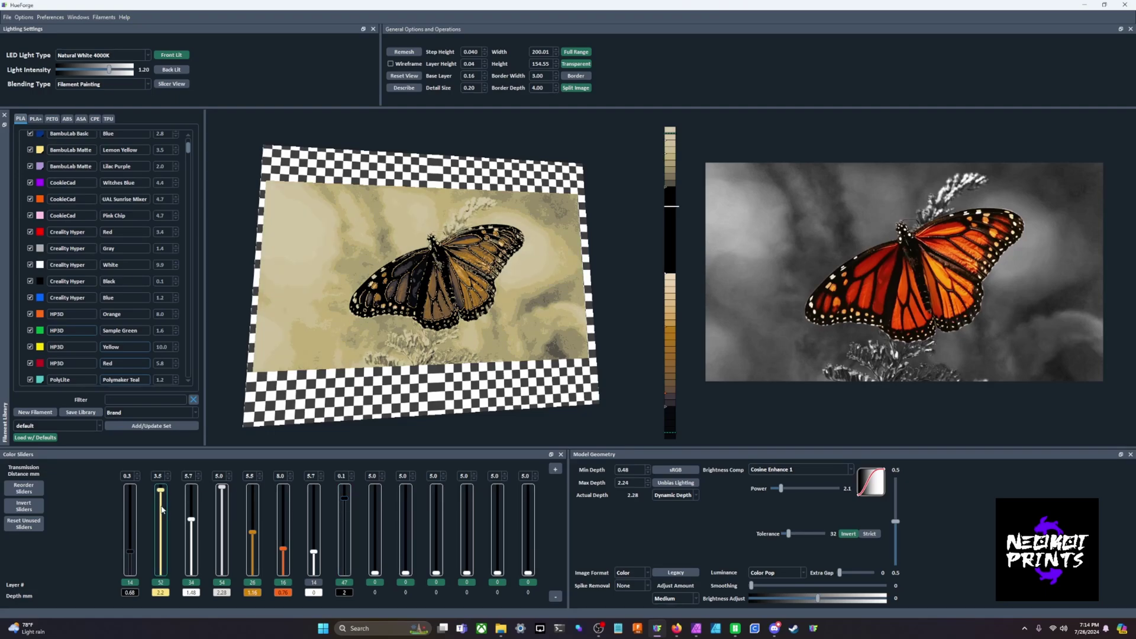
scroll(163, 509, "up", 3)
scroll(344, 513, "down", 1)
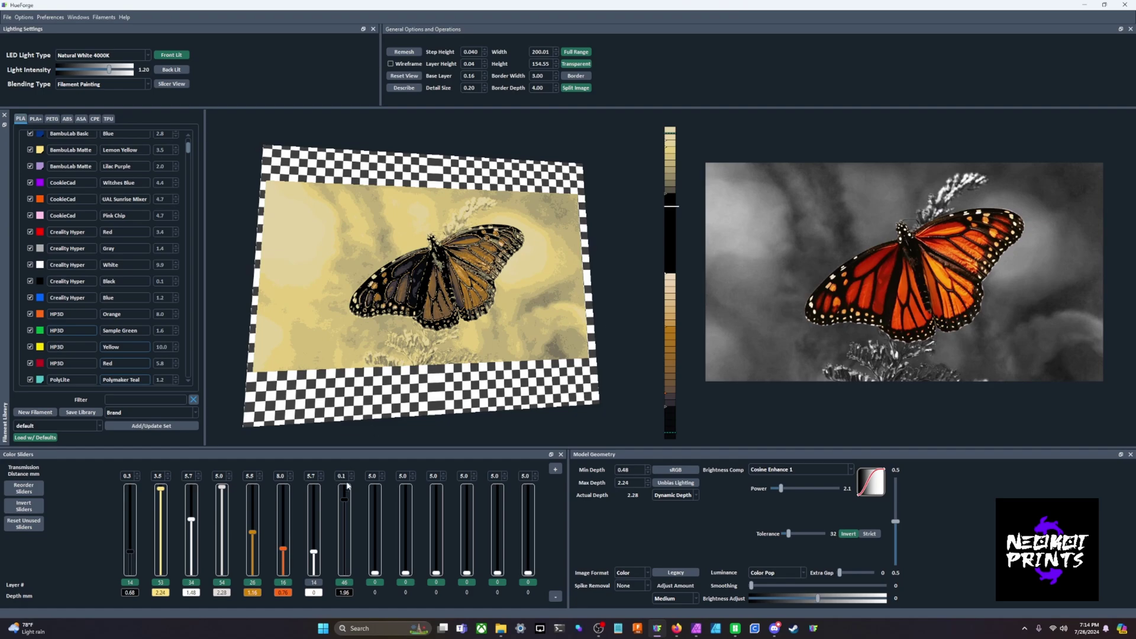
Raise the Jade White filament to layer 44 (1.88 mm), below the second black
scroll(193, 526, "up", 1)
scroll(193, 527, "up", 10)
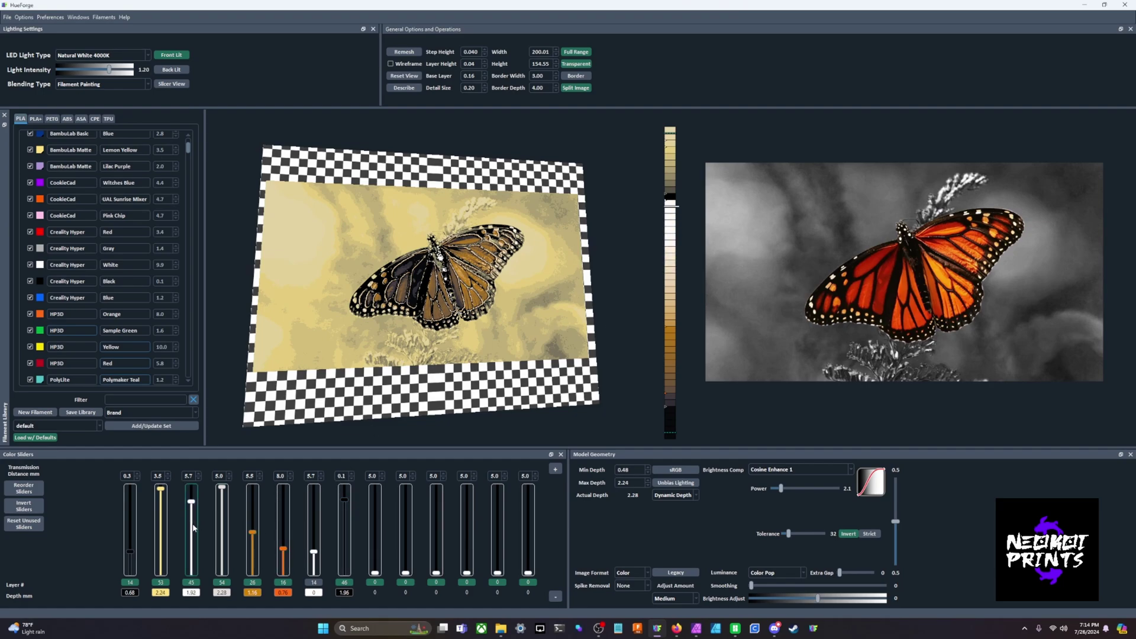
scroll(193, 527, "down", 1)
Lower the base black filament to layer 11 (0.56 mm) while checking the wing colors up close
scroll(487, 319, "up", 5)
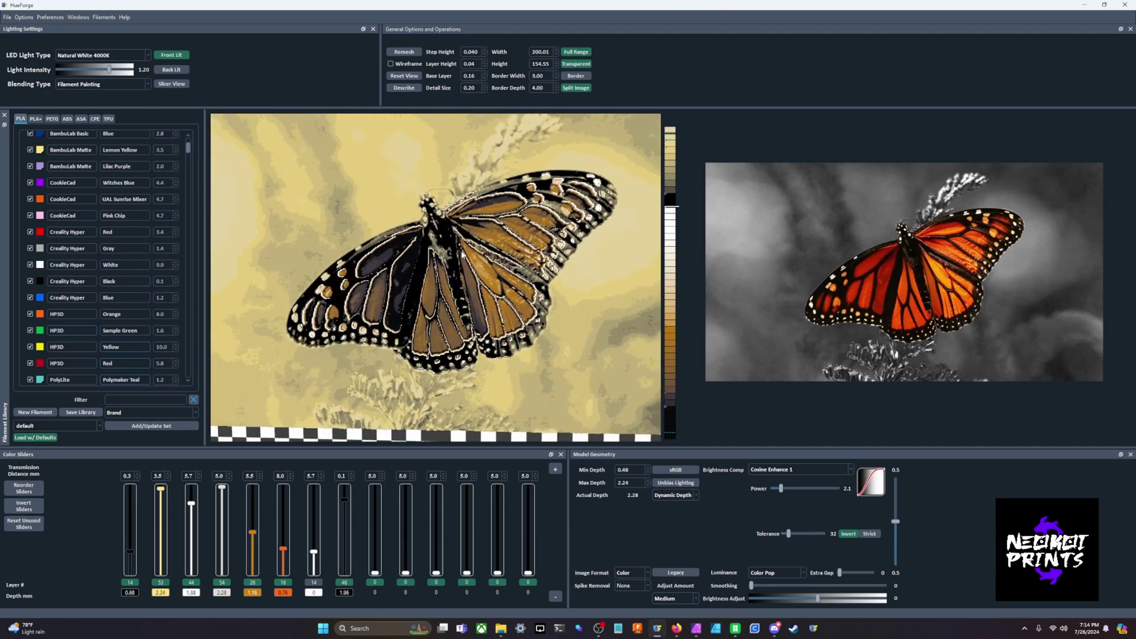
left_click_drag(528, 315, 442, 309)
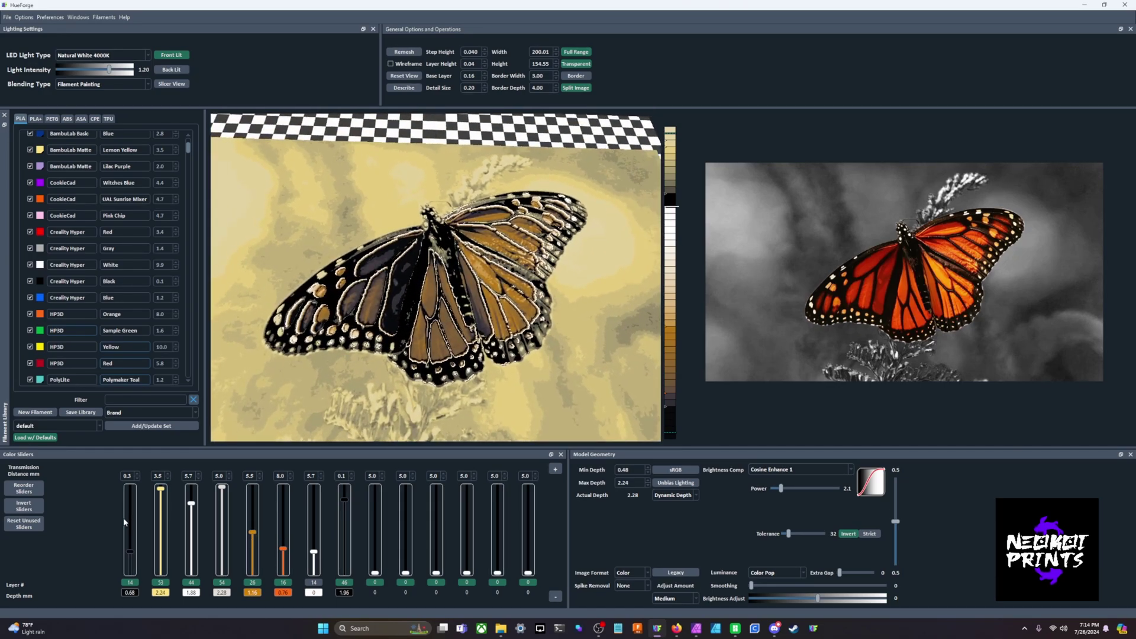
scroll(127, 522, "down", 2)
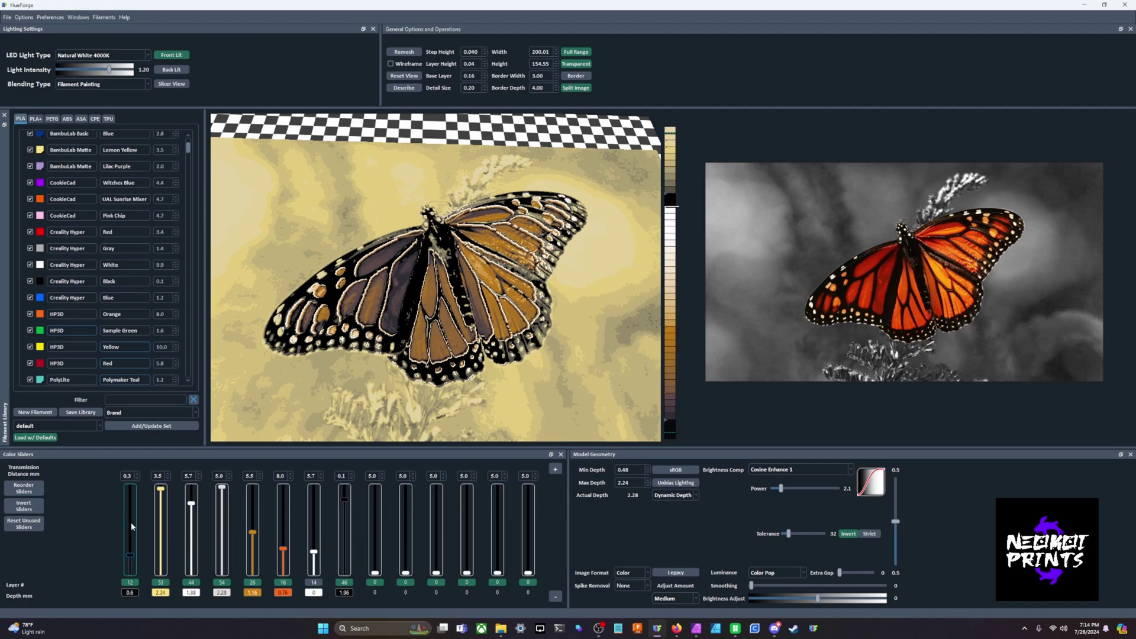
scroll(130, 522, "down", 2)
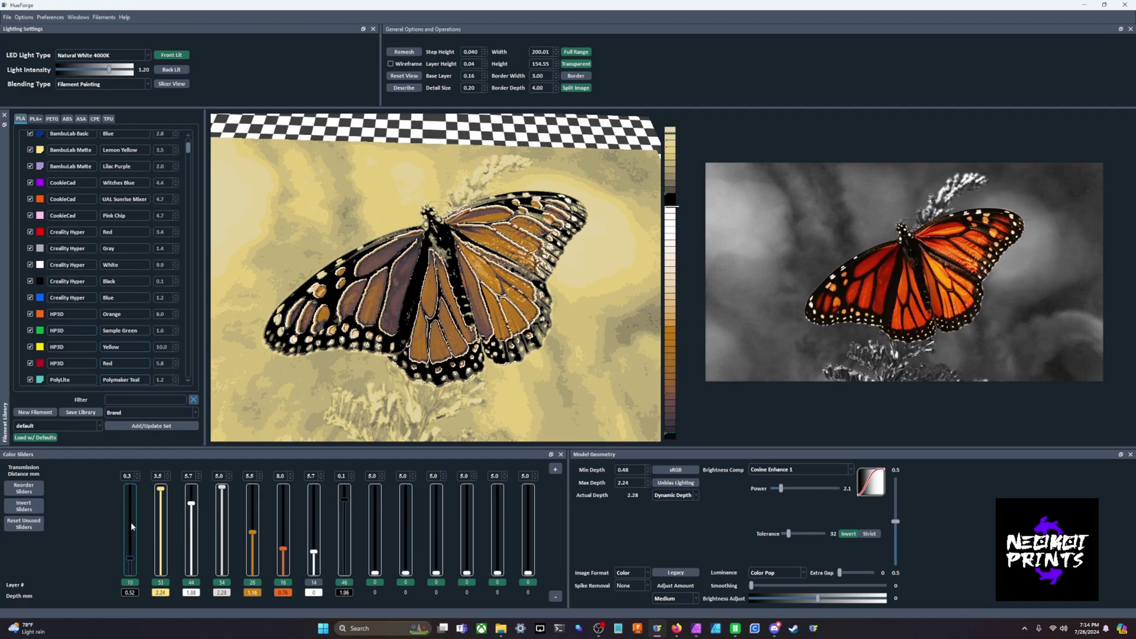
scroll(131, 522, "up", 1)
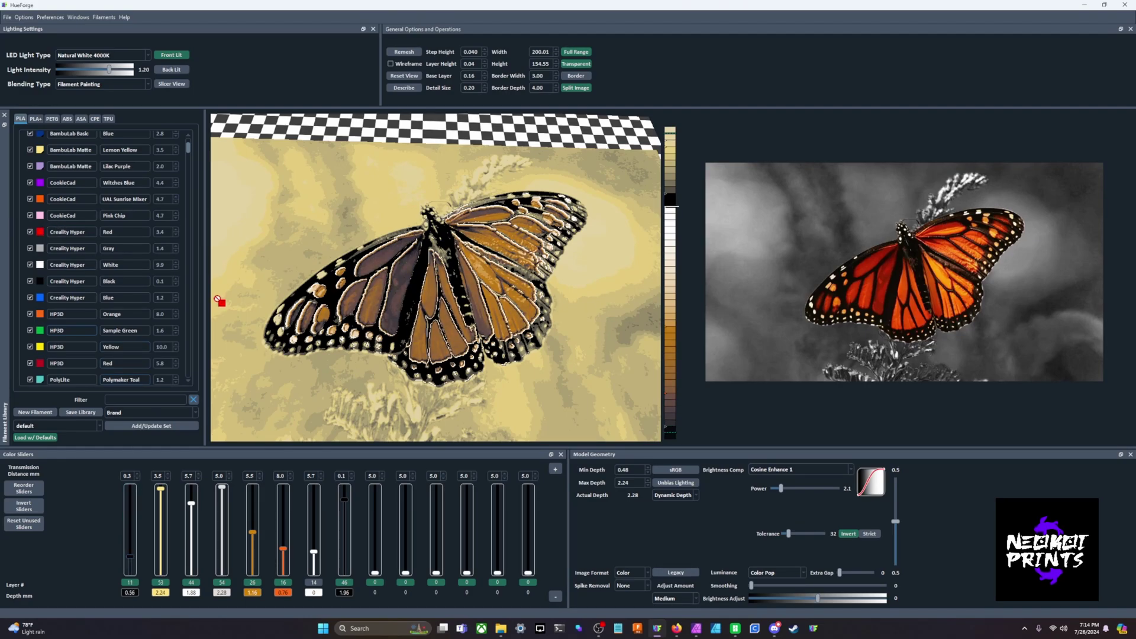
Adjust the two wing oranges, setting HP3D Orange to layer 18 and BambuLab Orange to layer 24 (1.08 mm)
left_click_drag(217, 300, 47, 319)
scroll(281, 530, "up", 1)
scroll(282, 531, "up", 4)
scroll(251, 537, "down", 4)
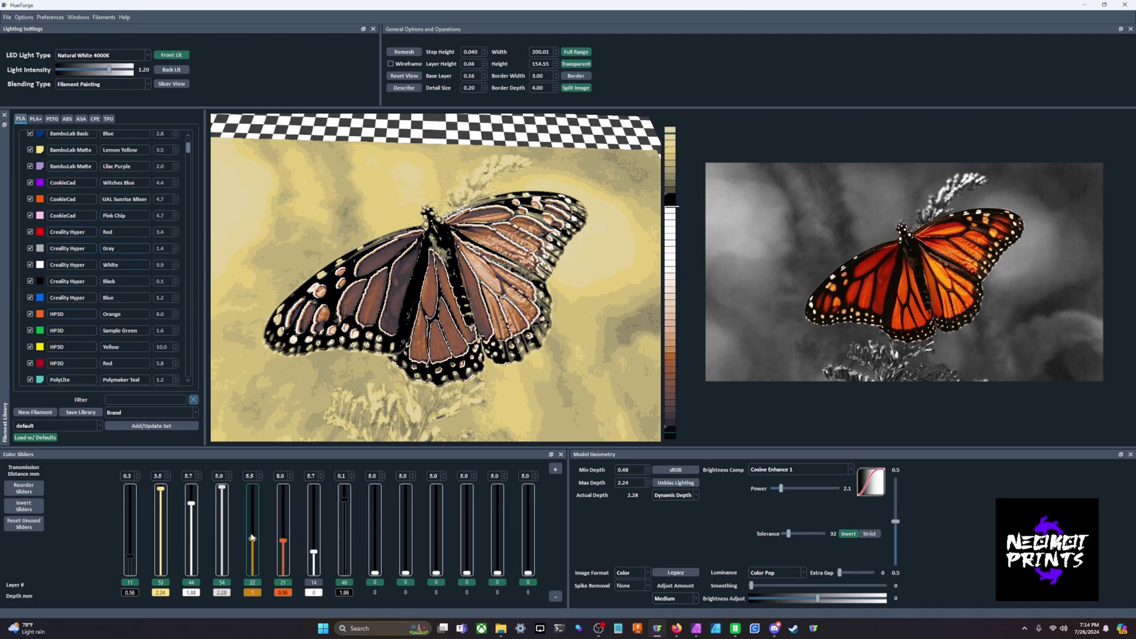
scroll(252, 538, "up", 1)
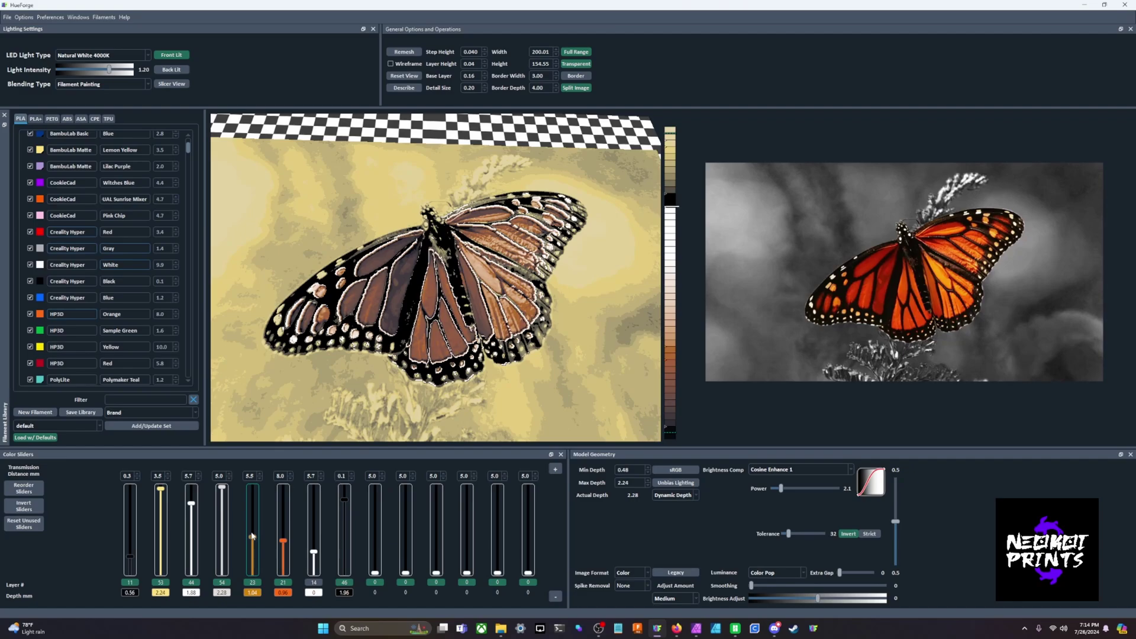
scroll(251, 537, "up", 1)
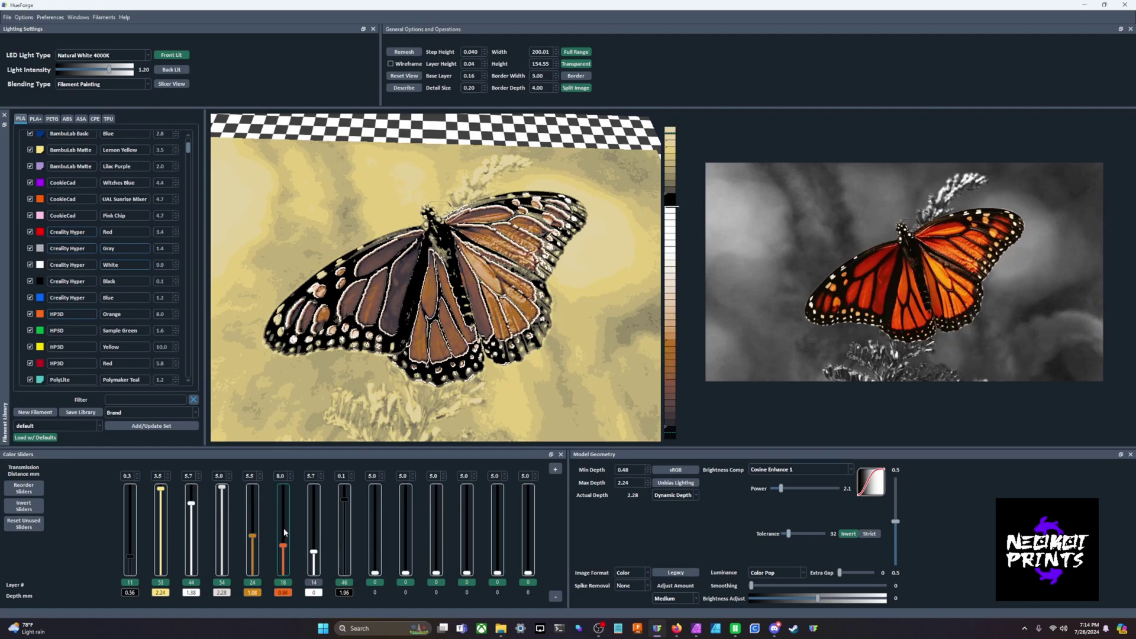
Find the library filament closest to the photo's dark red wing and load PolyTerra Army Red in place of the white at layer 14
scroll(282, 528, "down", 2)
right_click(866, 267)
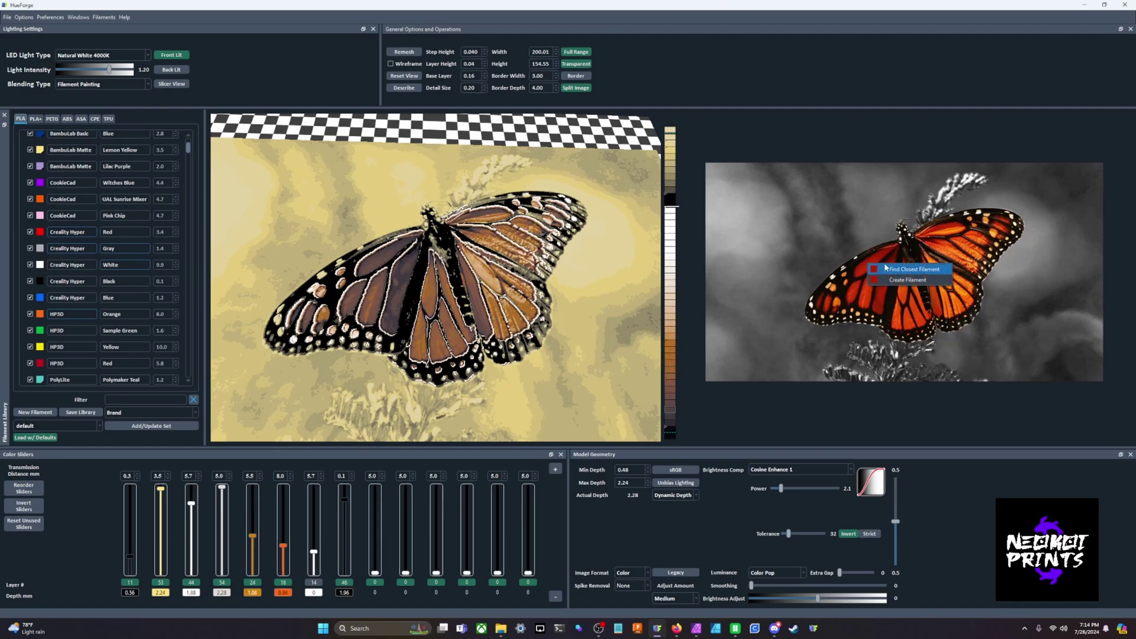
left_click(885, 269)
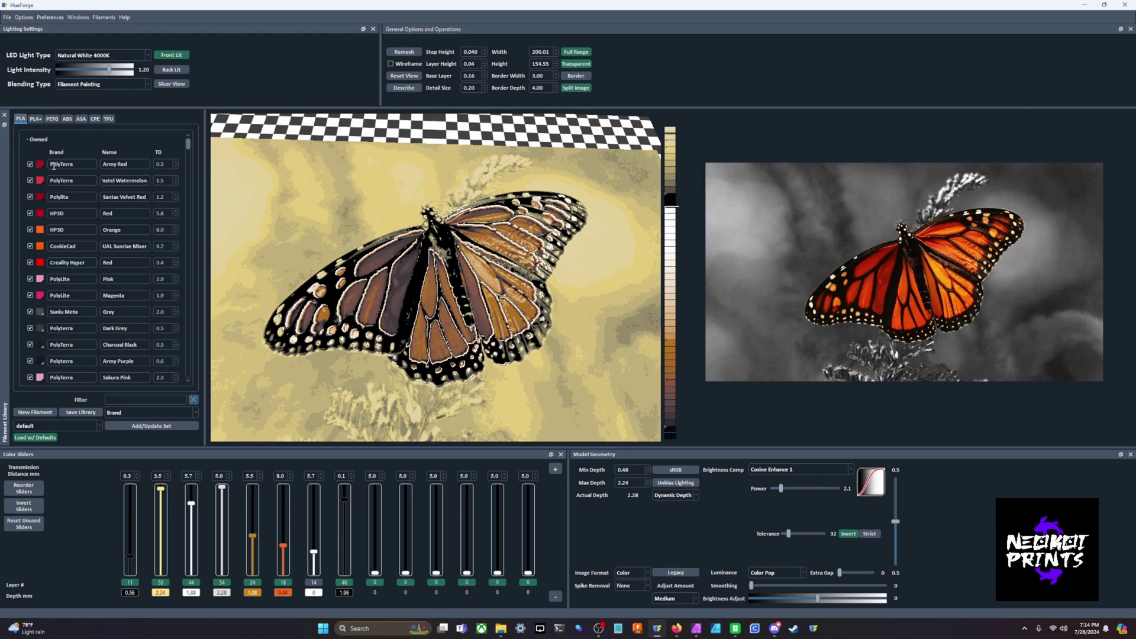
scroll(51, 213, "down", 10)
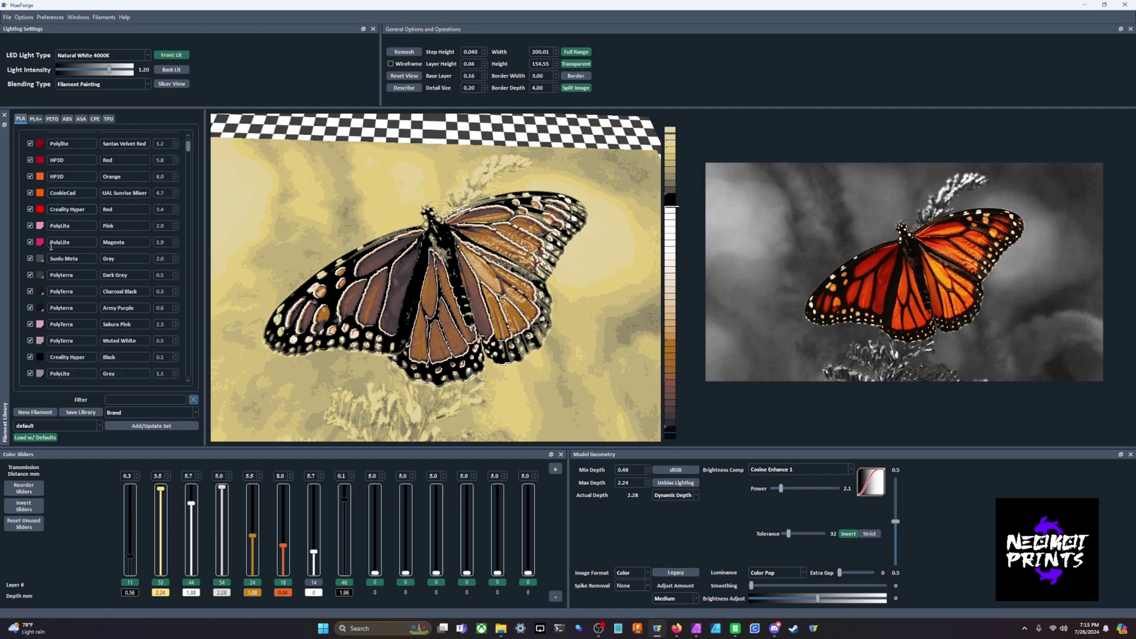
scroll(56, 245, "down", 5)
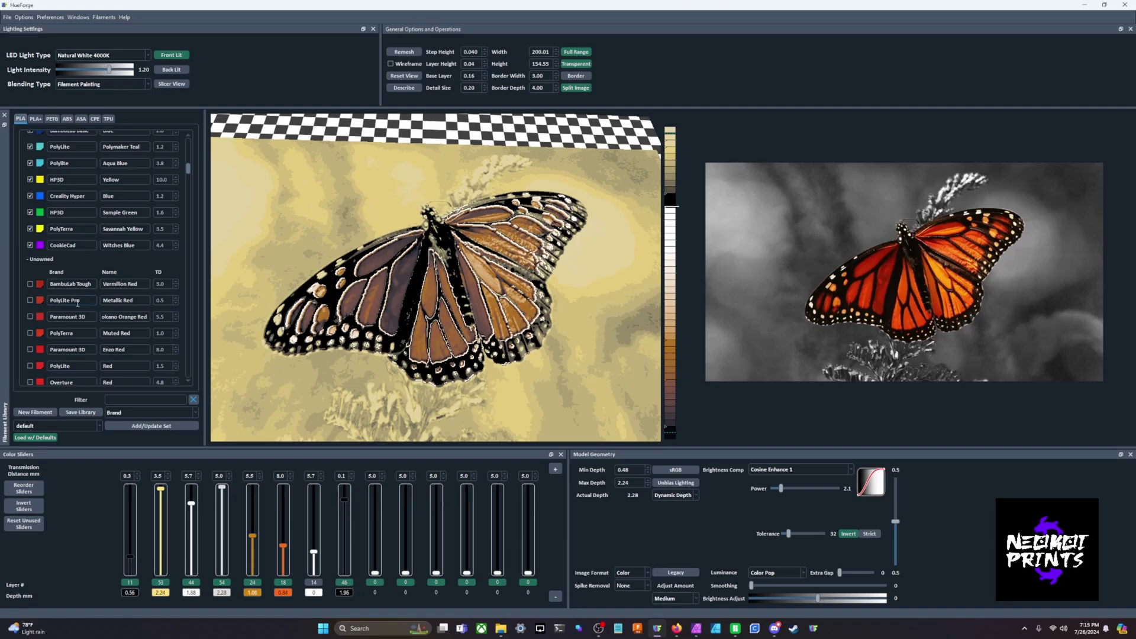
scroll(47, 318, "up", 15)
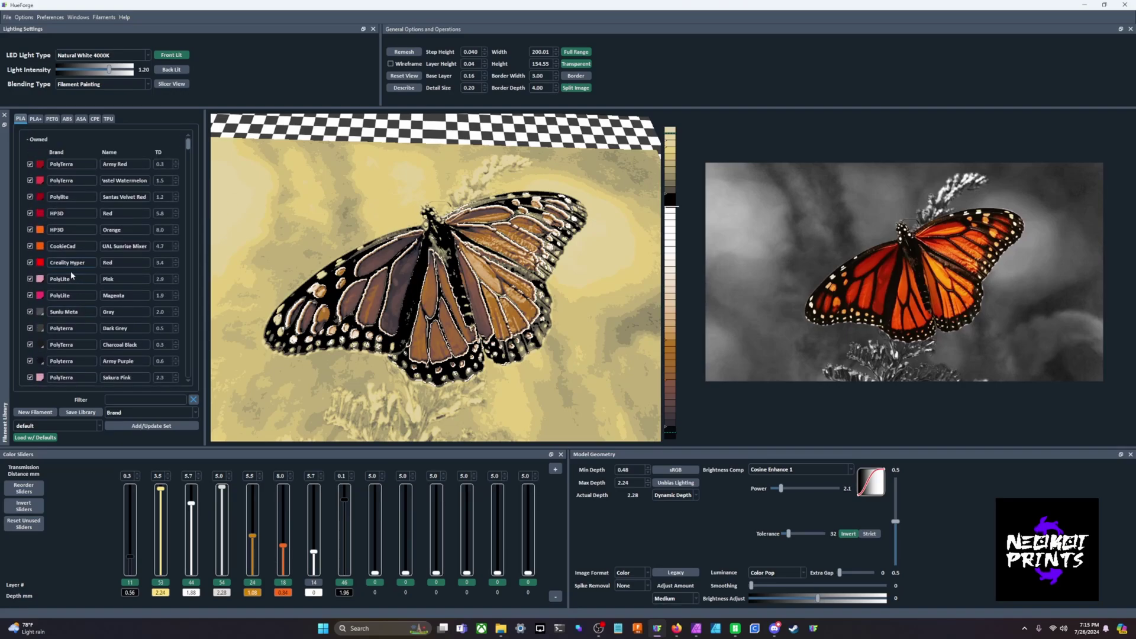
left_click_drag(40, 165, 314, 549)
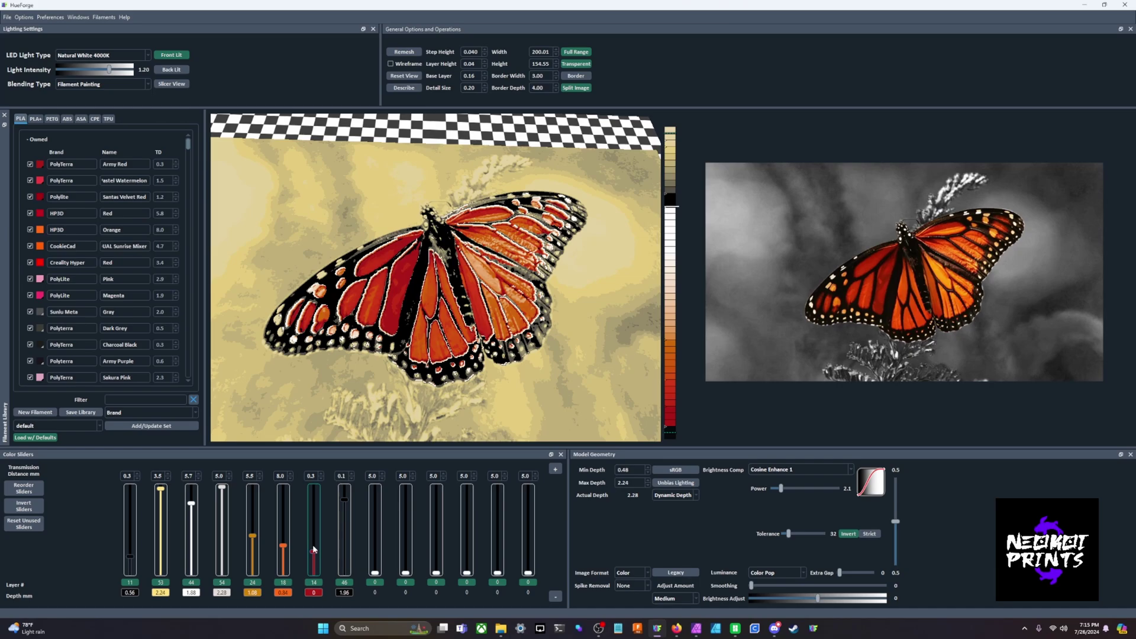
left_click_drag(474, 285, 471, 375)
scroll(483, 355, "up", 4)
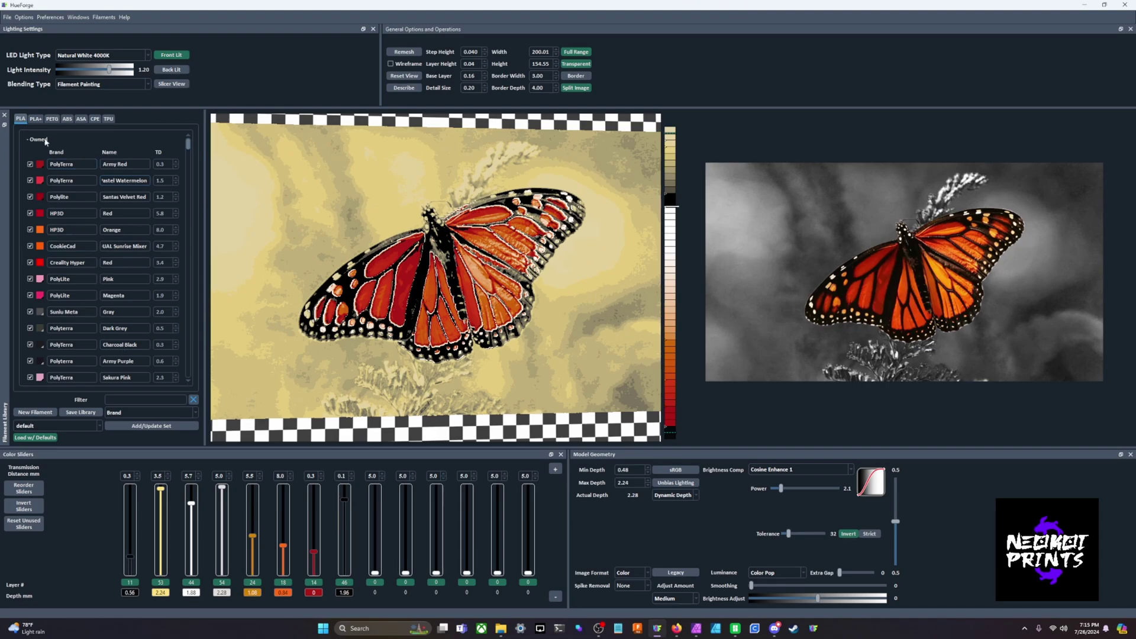
Filter the library for "yel" and replace the BambuLab Orange with HP3D Yellow, lowered to layer 22 (1 mm)
left_click(161, 401)
type("yel")
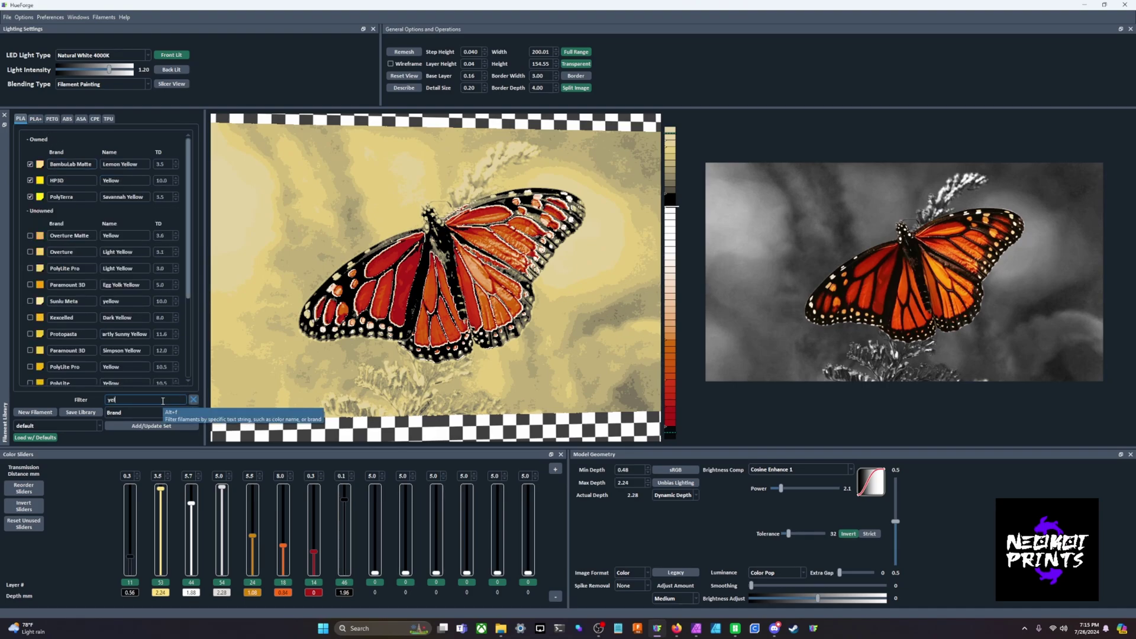
left_click(282, 584)
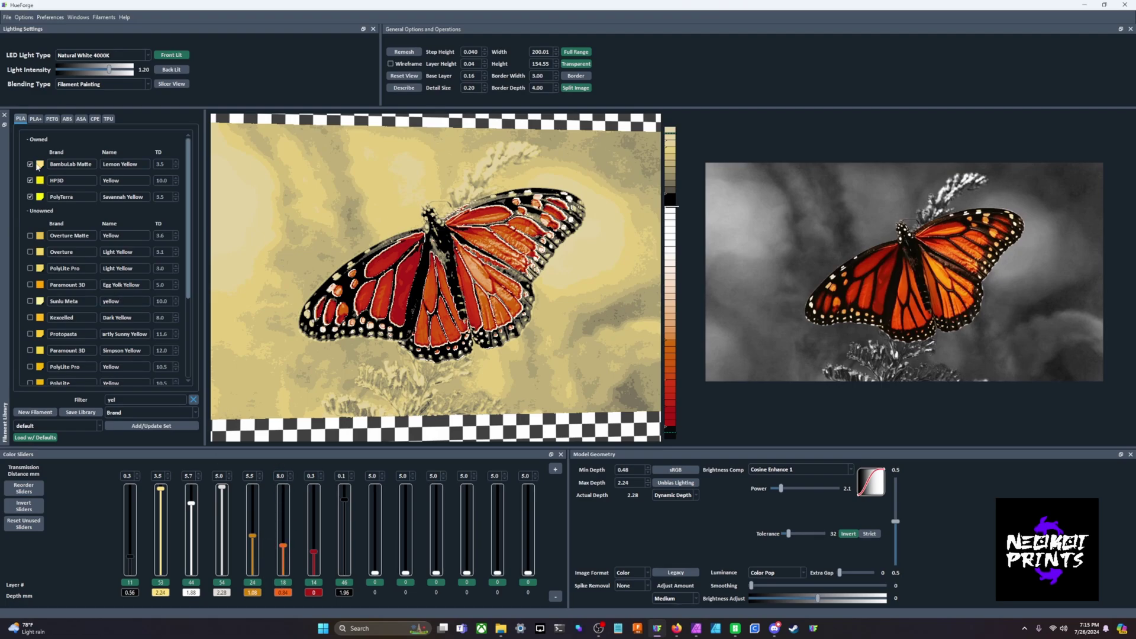
left_click_drag(42, 183, 254, 519)
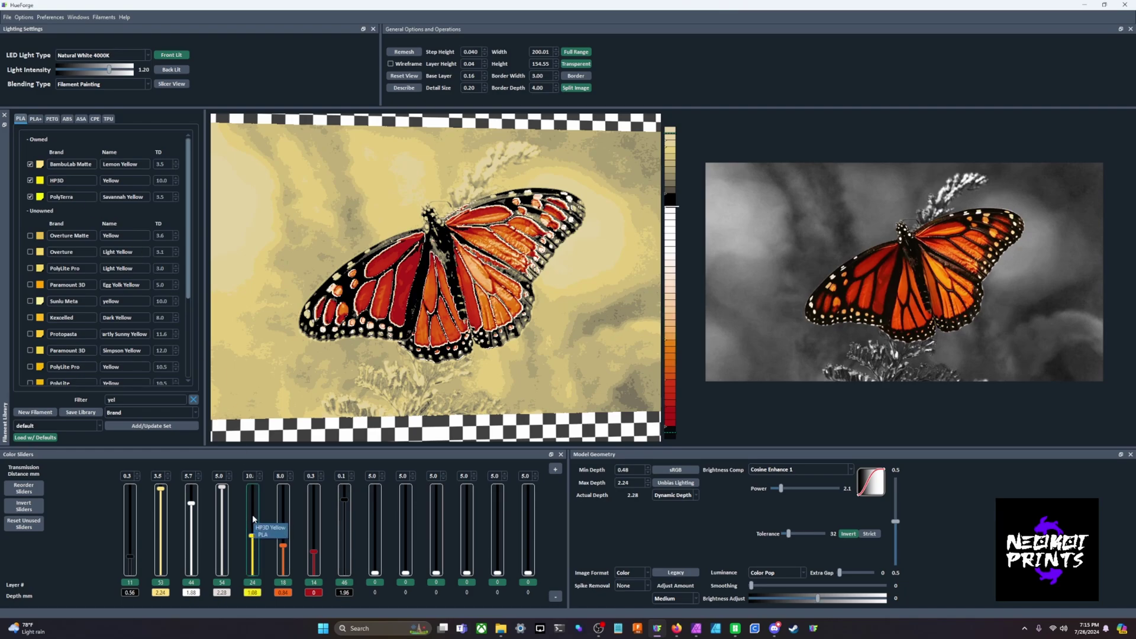
scroll(253, 519, "down", 1)
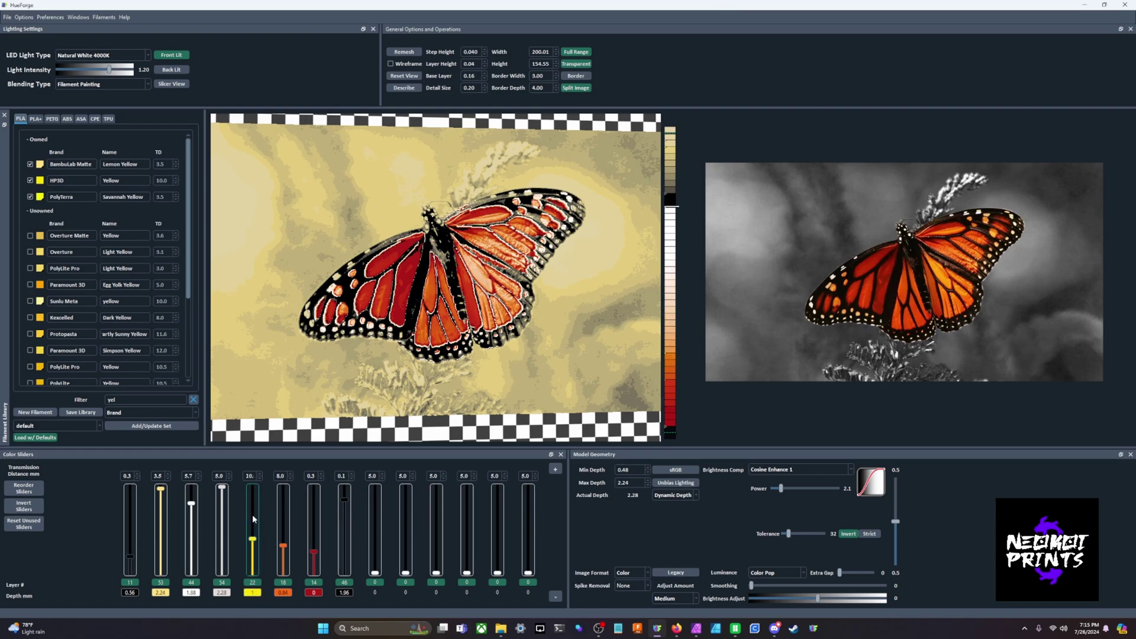
scroll(252, 514, "down", 1)
Disable HP3D Orange and rebalance the wings with HP3D Yellow at layer 29 (1.28 mm) and Army Red at layer 13 (0.64 mm)
left_click_drag(364, 381, 302, 544)
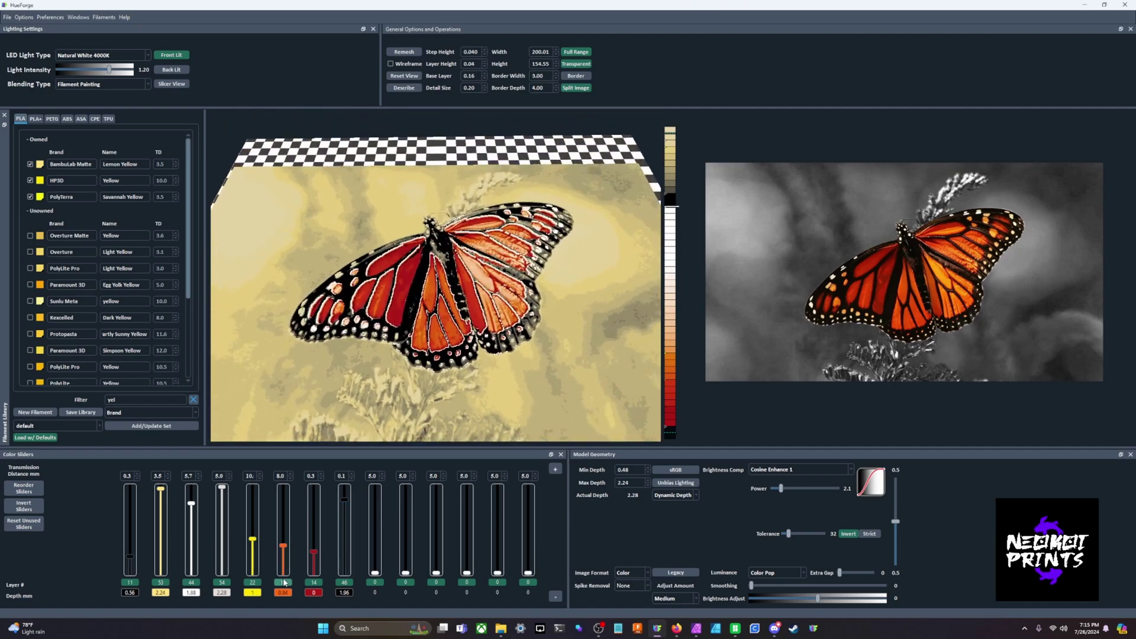
left_click_drag(464, 415, 471, 331)
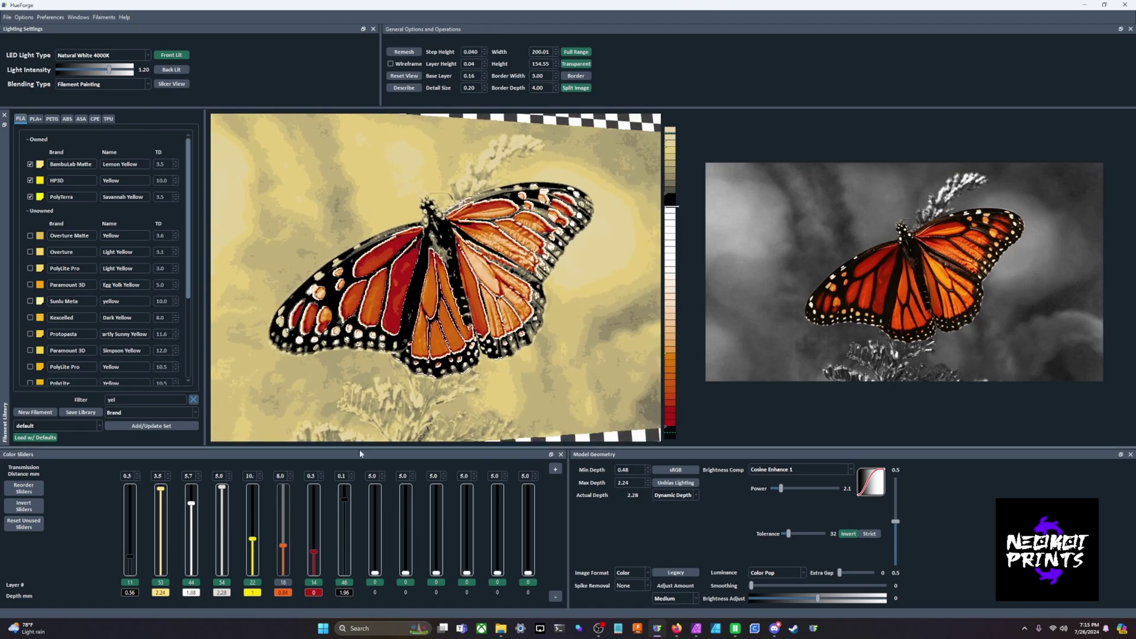
left_click(250, 516)
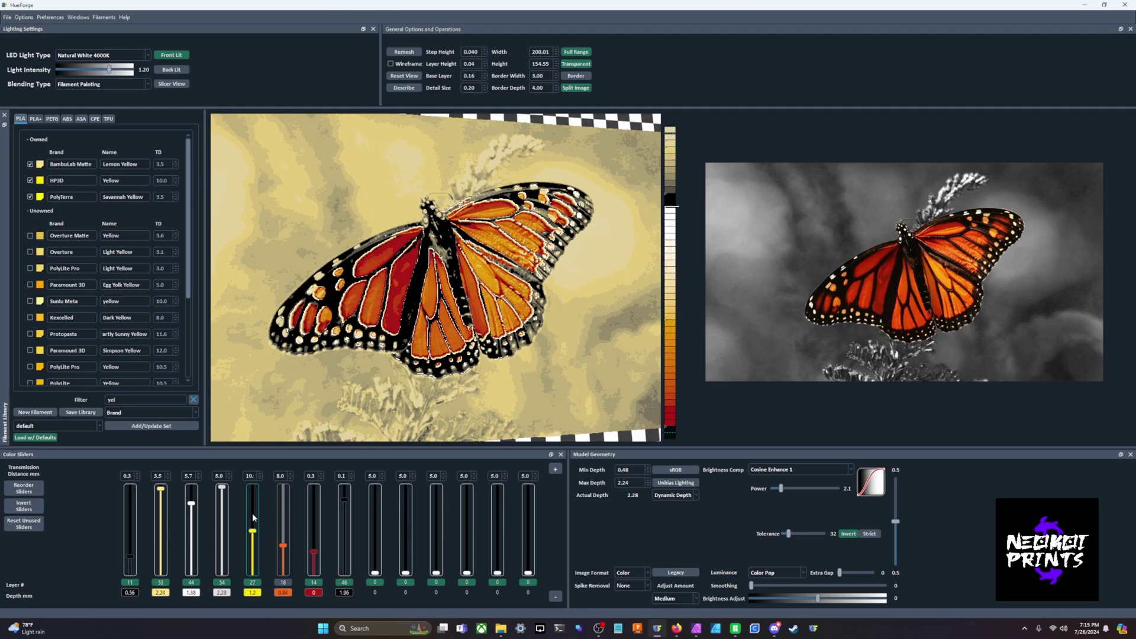
left_click(252, 513)
left_click(314, 522)
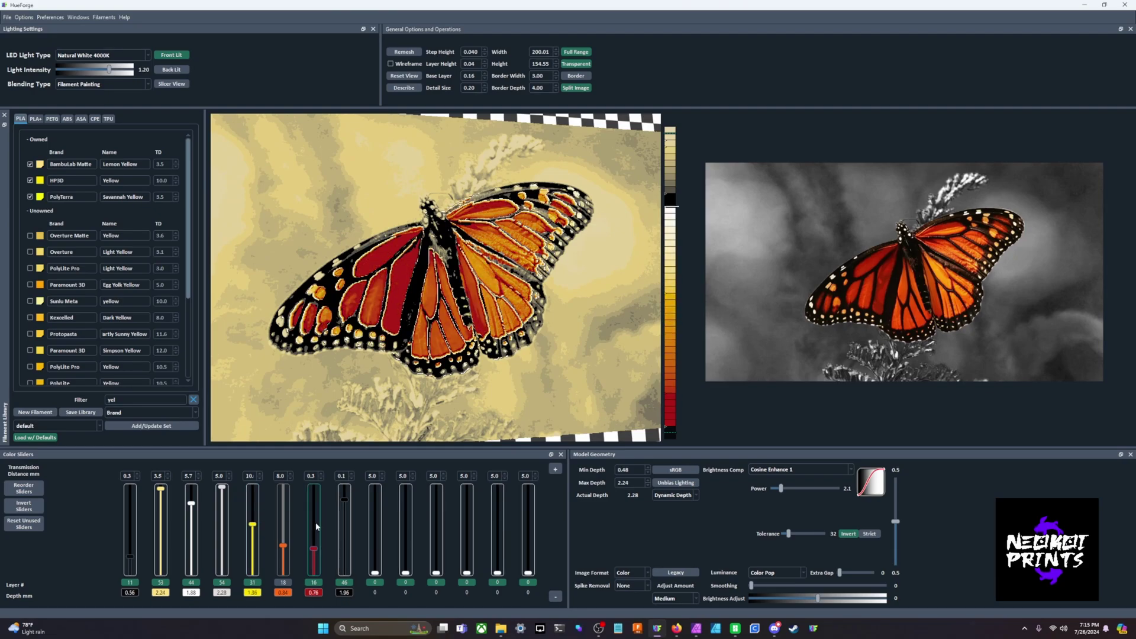
scroll(316, 523, "down", 3)
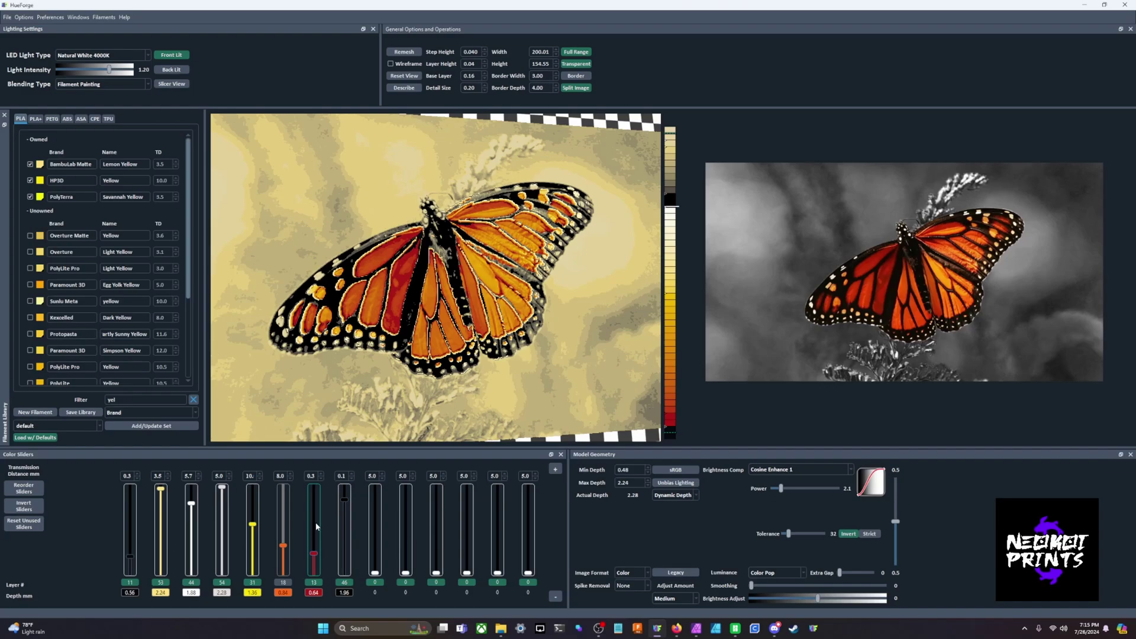
scroll(253, 518, "down", 2)
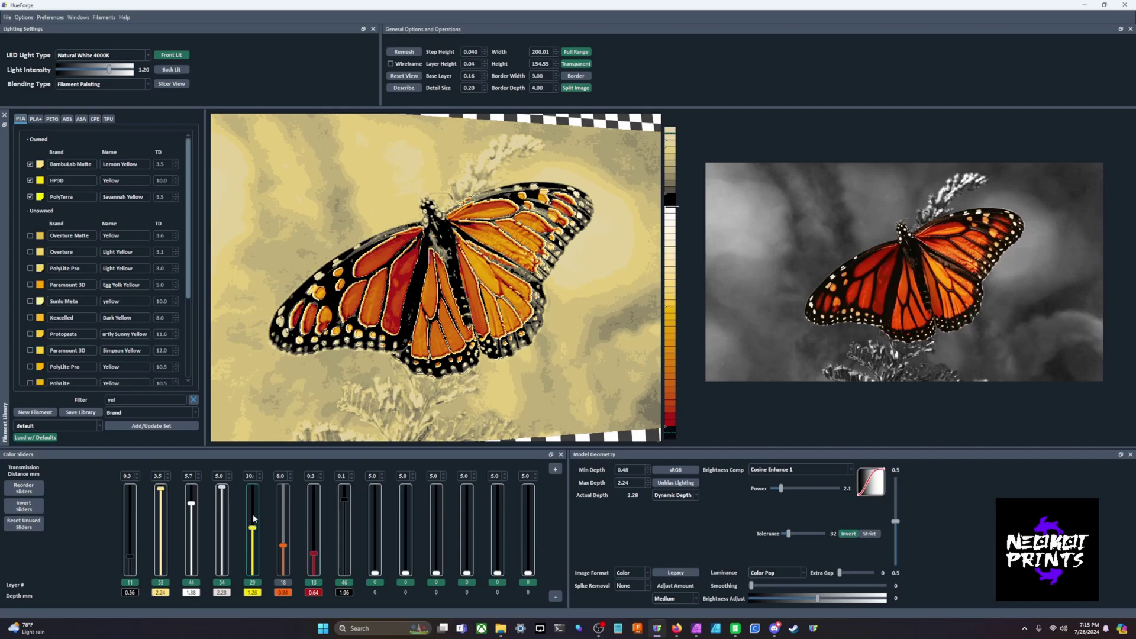
Lower Jade White to layer 38 (1.64 mm) and Lemon Yellow to layer 52 (2.2 mm)
mouse_move(379, 296)
left_mouse_down()
mouse_move(386, 335)
mouse_move(391, 295)
left_mouse_up()
scroll(385, 336, "up", 3)
scroll(400, 326, "down", 3)
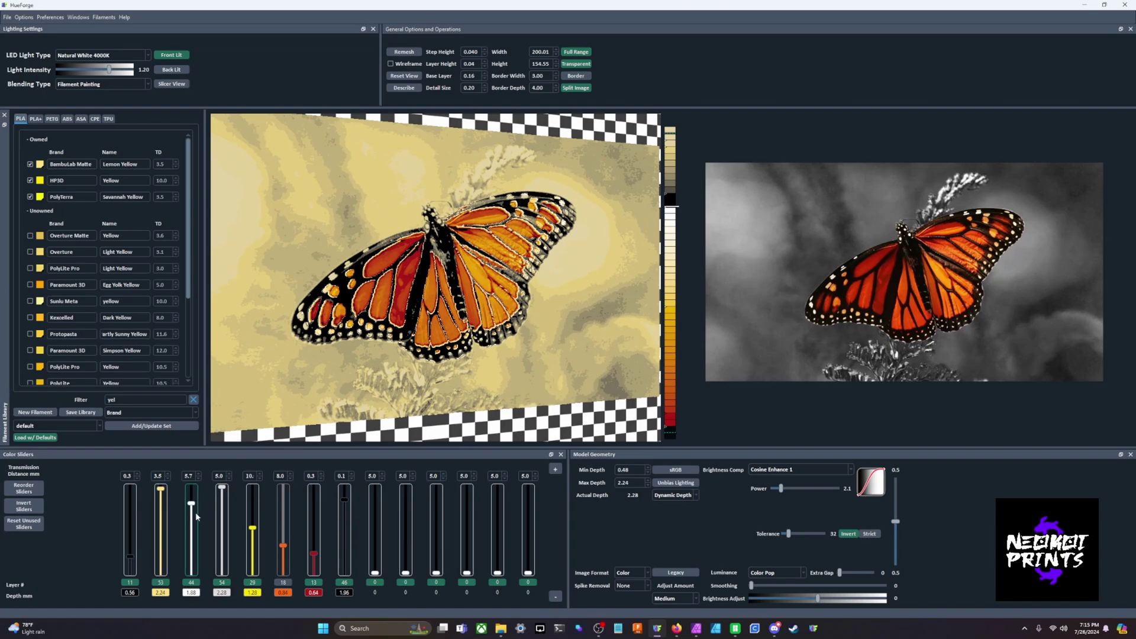
scroll(195, 517, "down", 4)
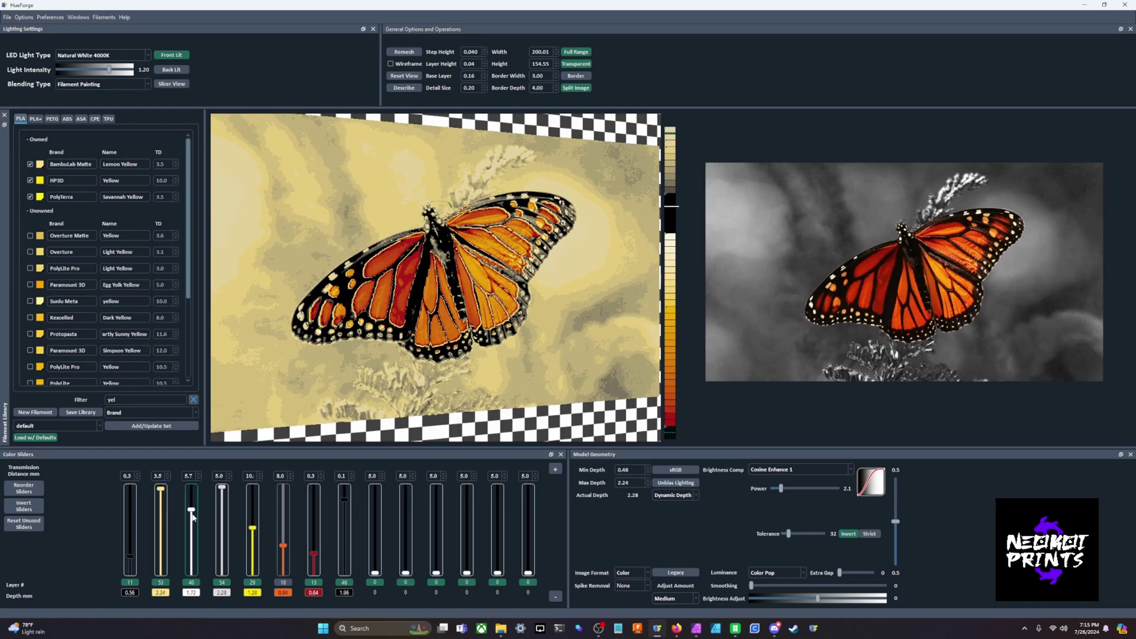
scroll(192, 517, "down", 3)
scroll(192, 514, "up", 1)
scroll(160, 498, "down", 2)
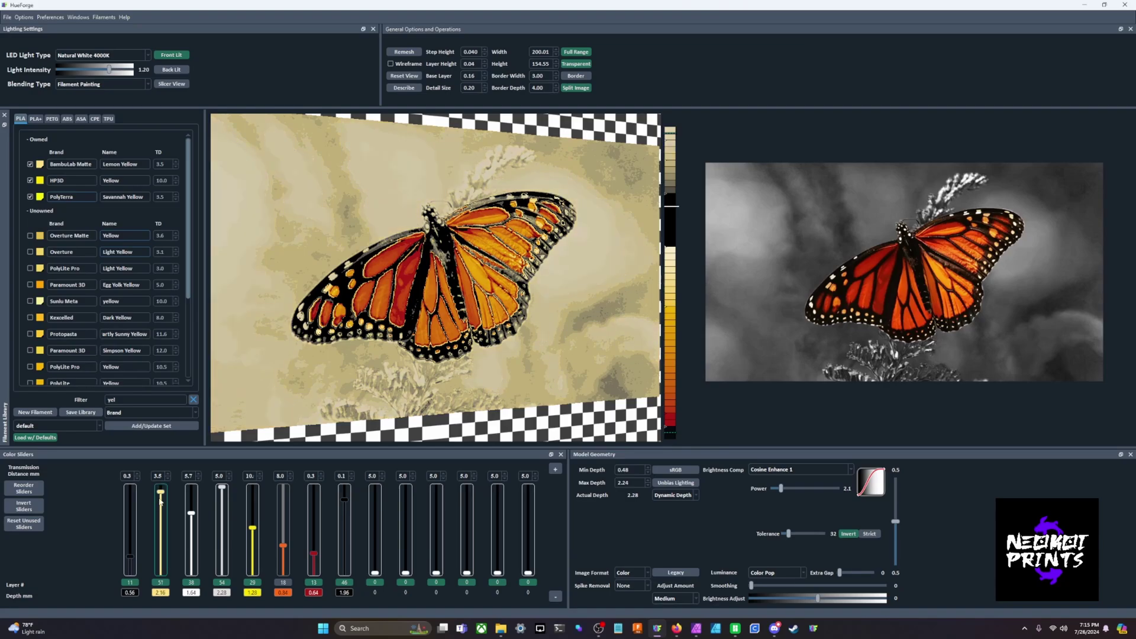
scroll(160, 500, "up", 1)
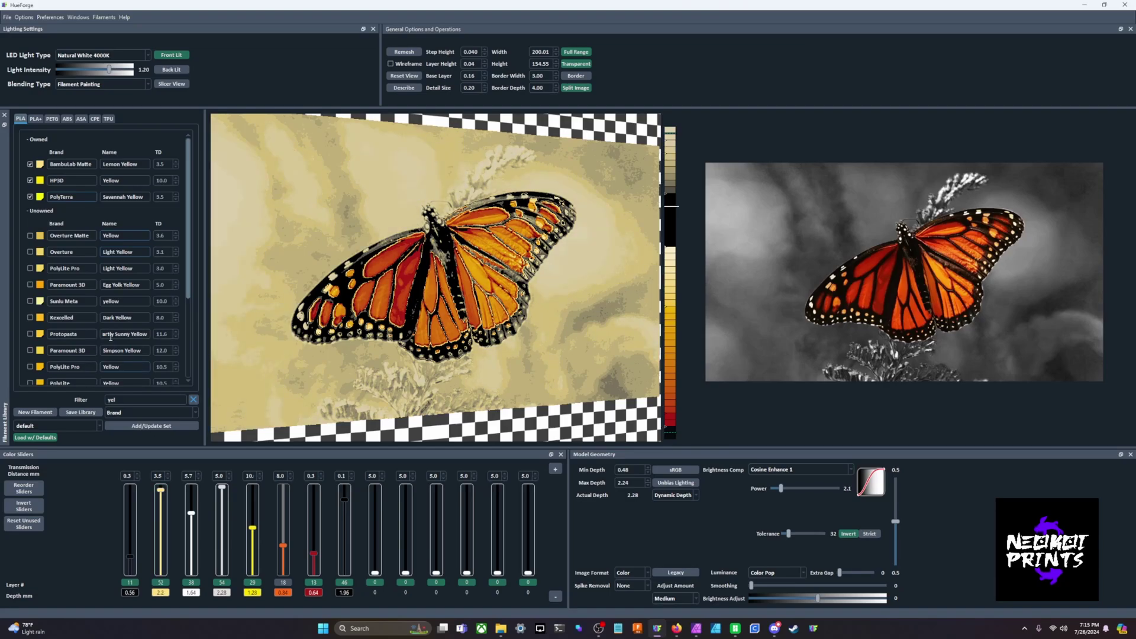
Filter the library for "gre" and replace the Lemon Yellow background filament with Polylite Extravagant Green at layer 50 (2.12 mm)
left_click(193, 399)
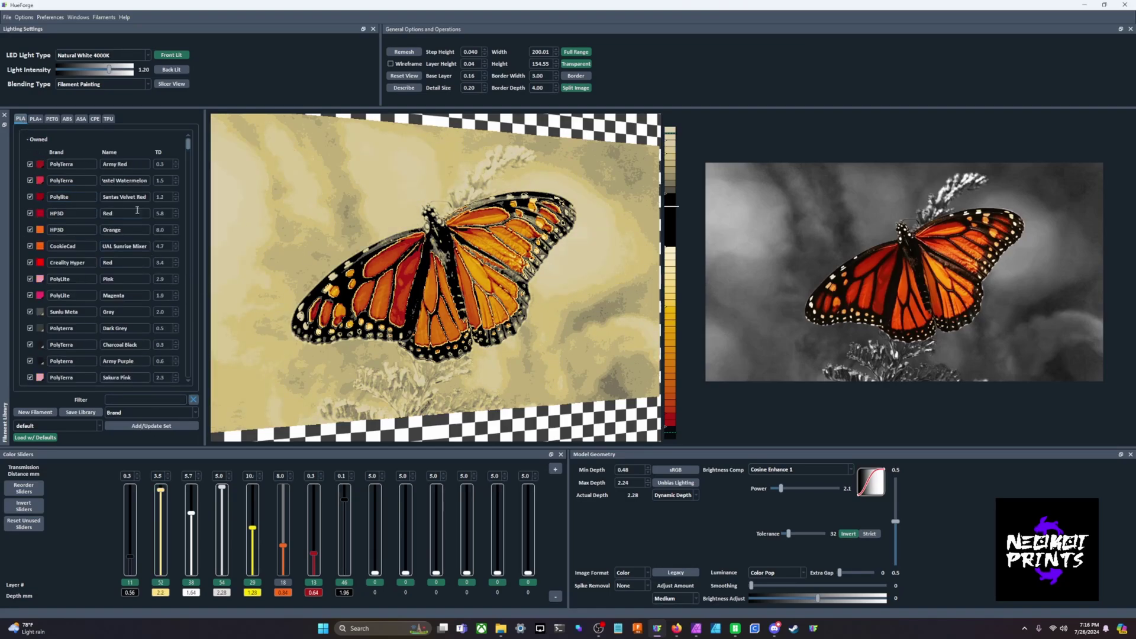
left_click(146, 398)
type("g")
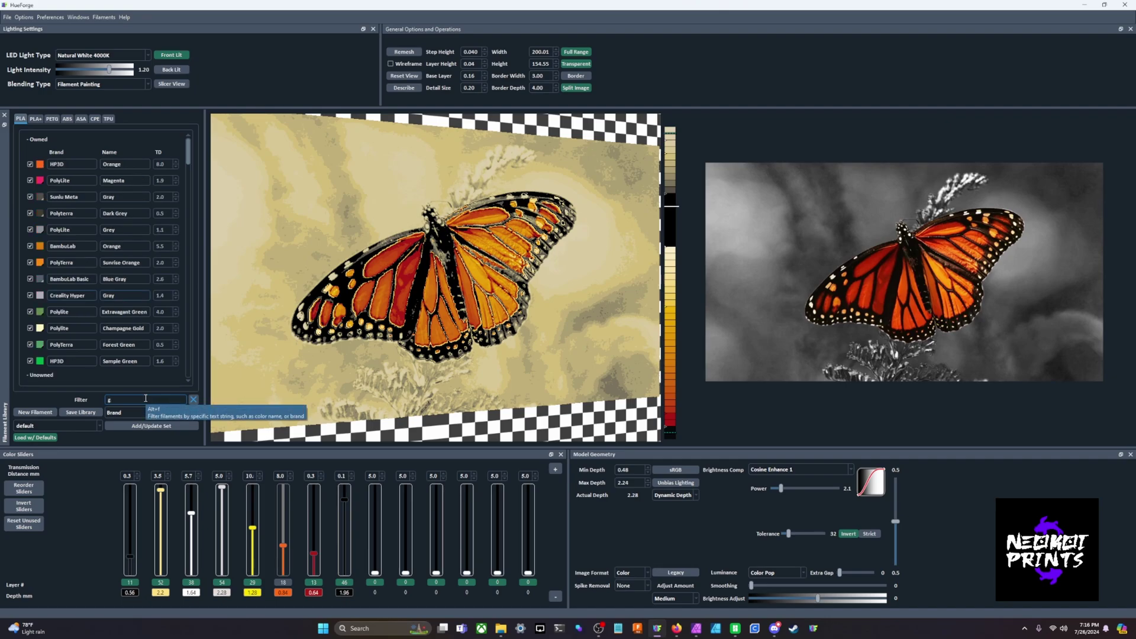
type("re")
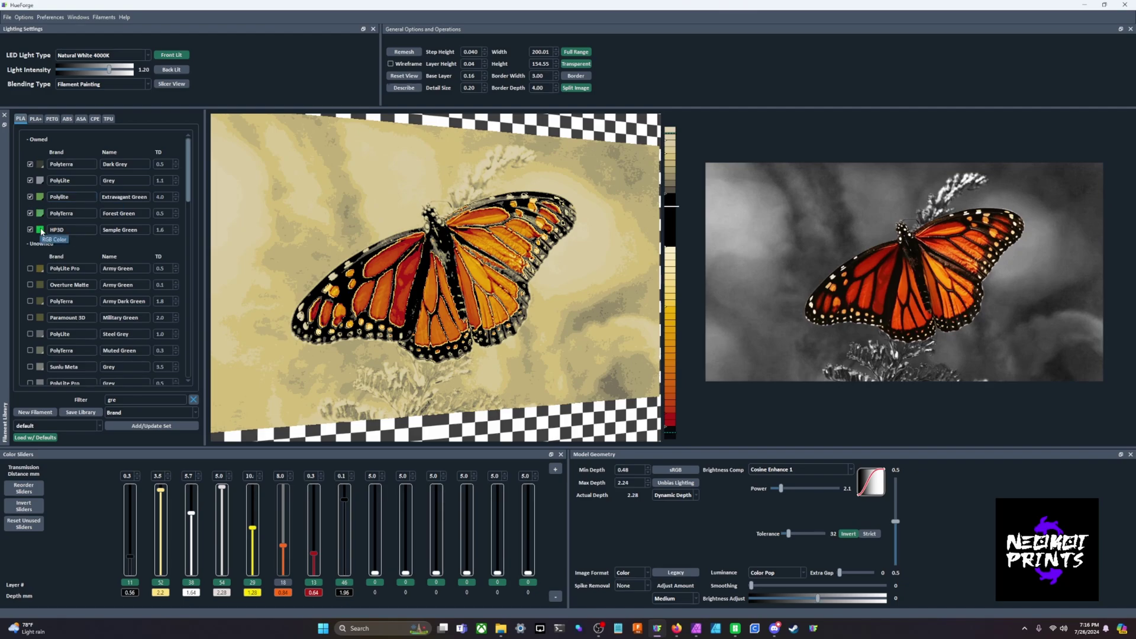
left_click_drag(41, 201, 160, 509)
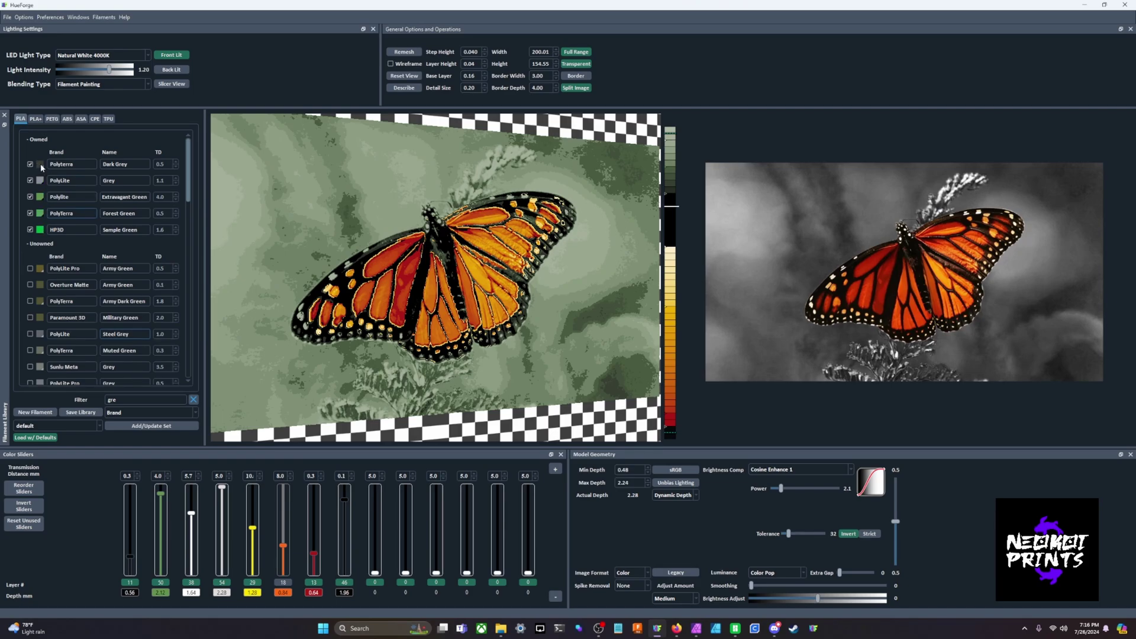
Add Polyterra Dark Grey on an unused slider at layer 49 (2.08 mm) and reorder the sliders by layer
left_click(374, 530)
scroll(374, 528, "up", 11)
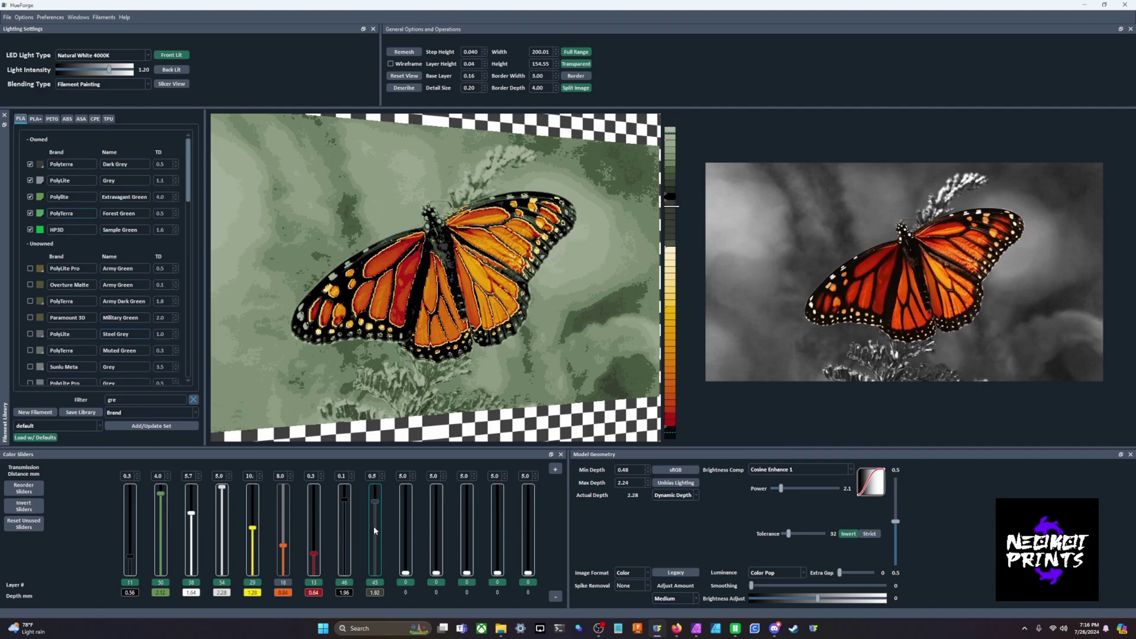
scroll(374, 527, "up", 1)
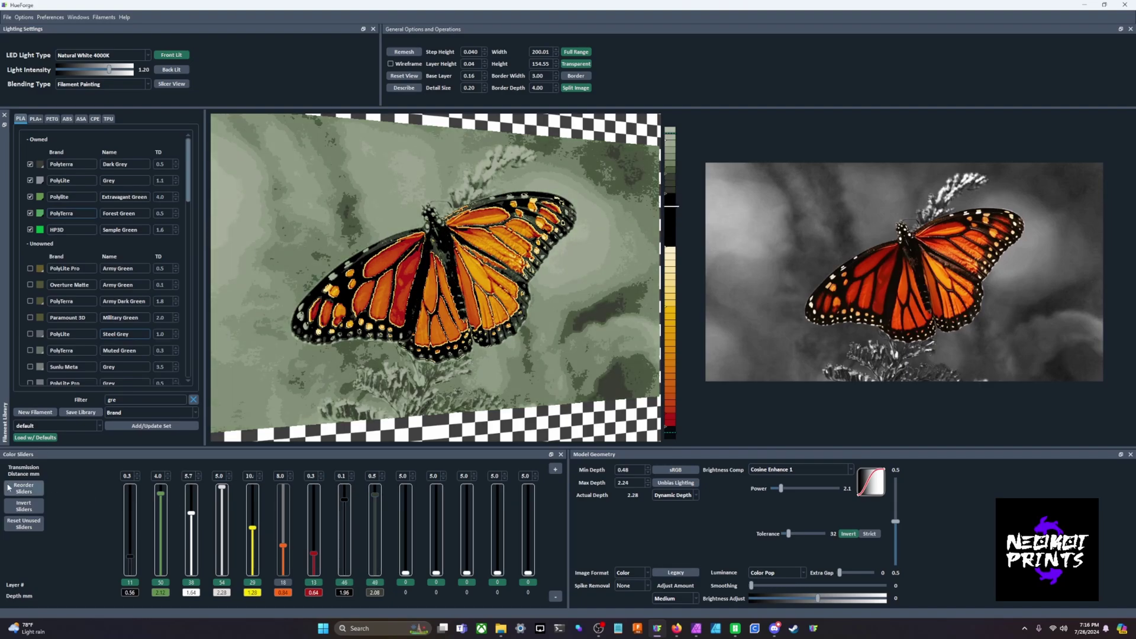
left_click(23, 488)
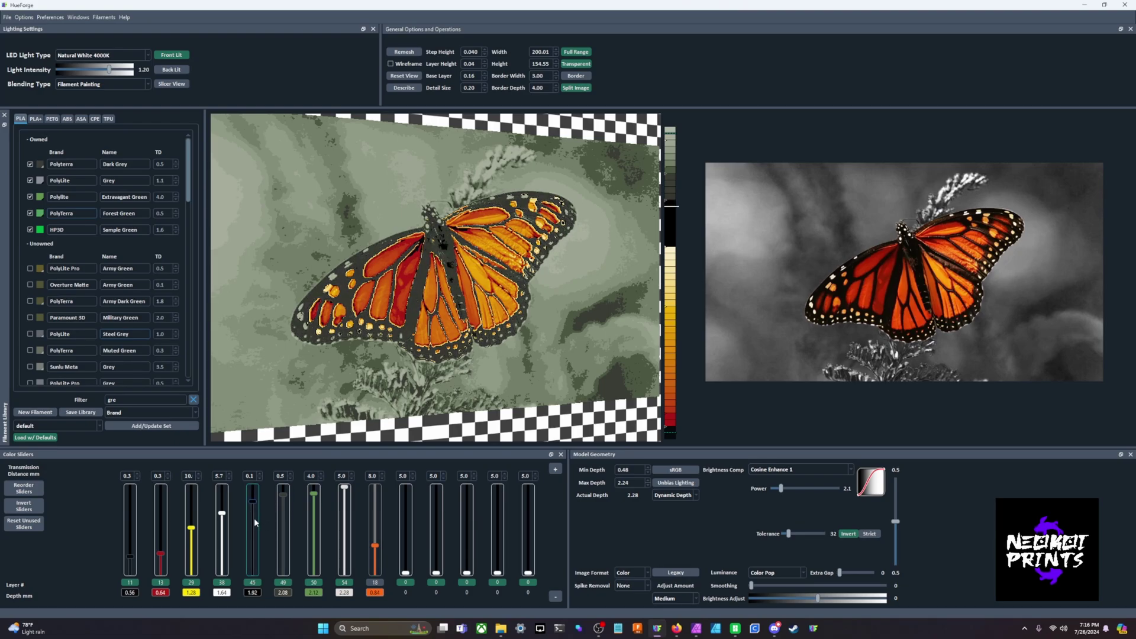
Set the second black filament to layer 47 (2 mm) and Jade White to layer 42 (1.8 mm)
scroll(254, 517, "up", 1)
scroll(224, 524, "up", 2)
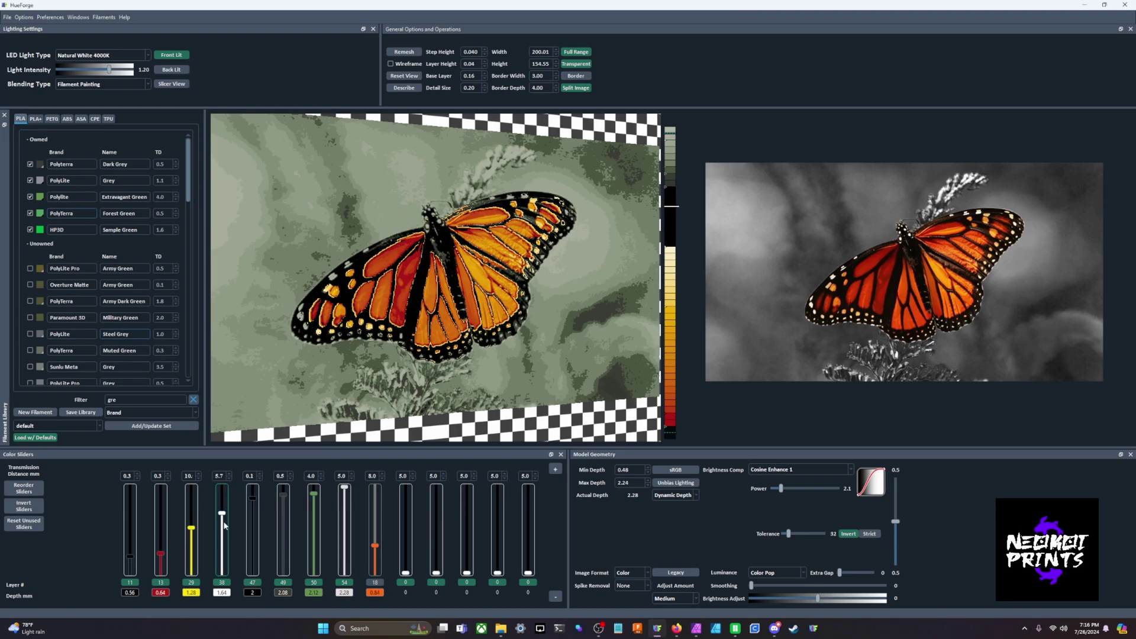
scroll(224, 523, "up", 2)
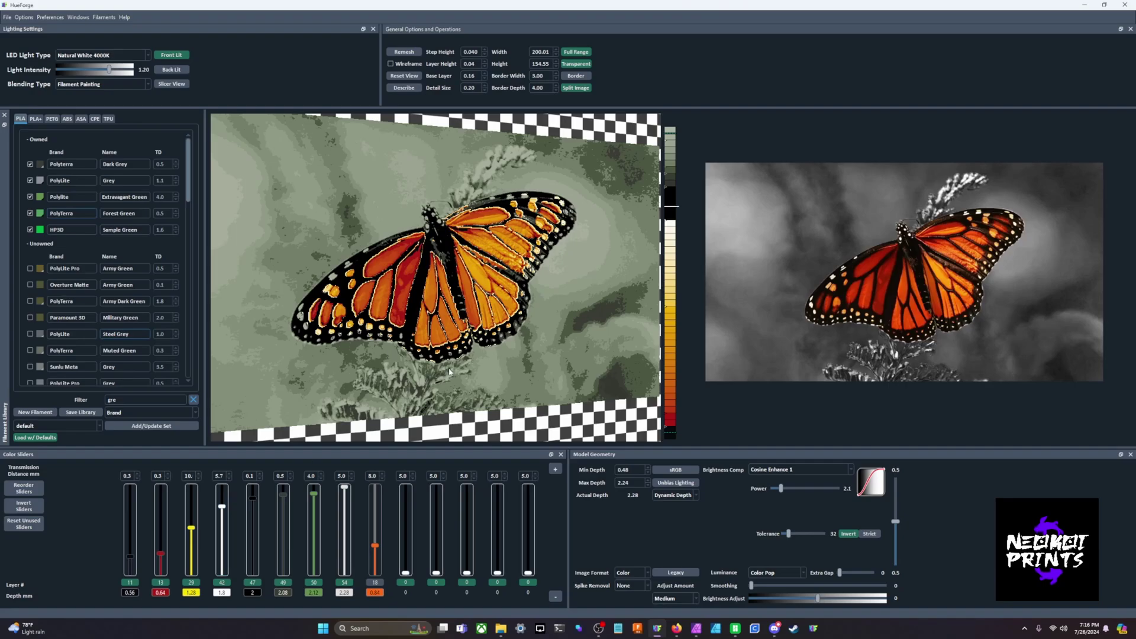
Replace the disabled HP3D Orange with a second HP3D Yellow at layer 51 (2.16 mm), and lower Dark Grey to layer 48 (2.04 mm)
left_click_drag(378, 349, 249, 292)
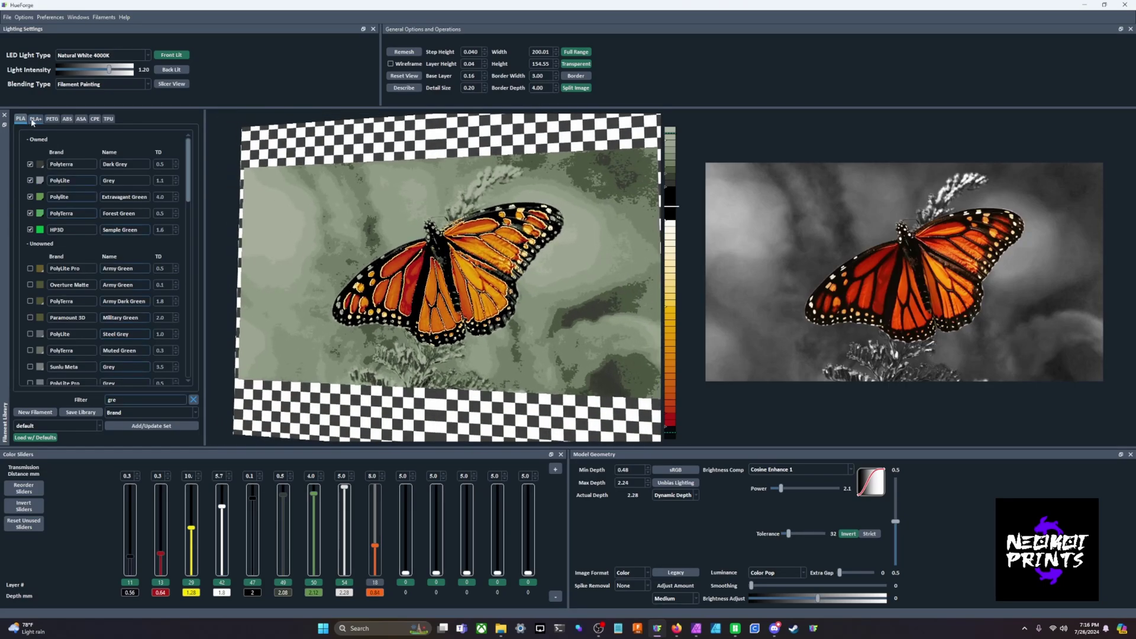
left_click(193, 400)
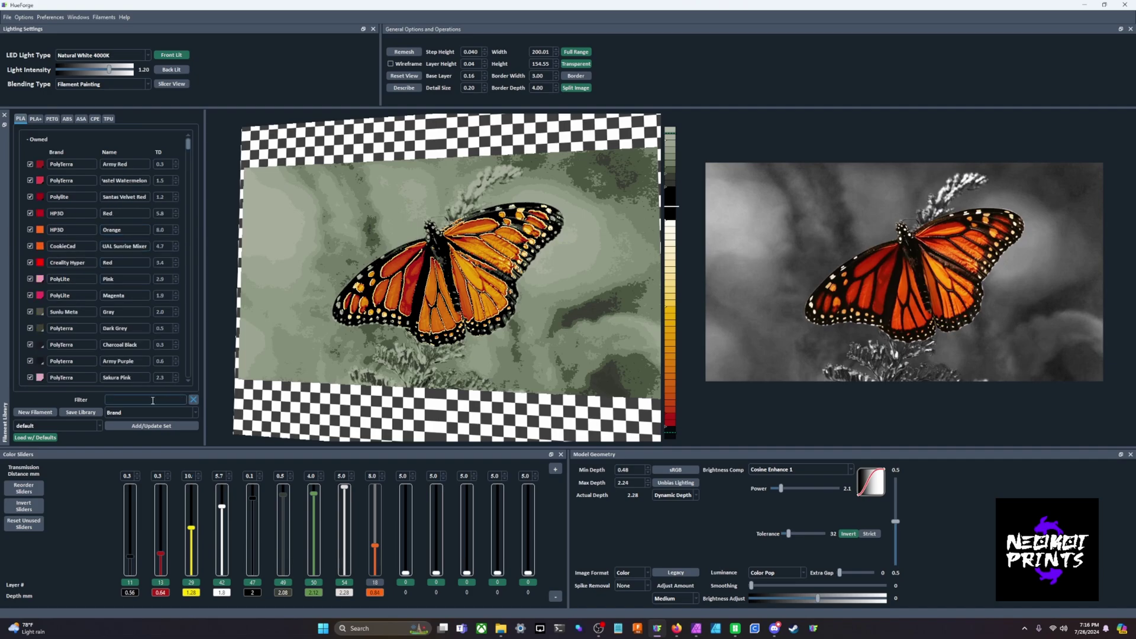
type("yel")
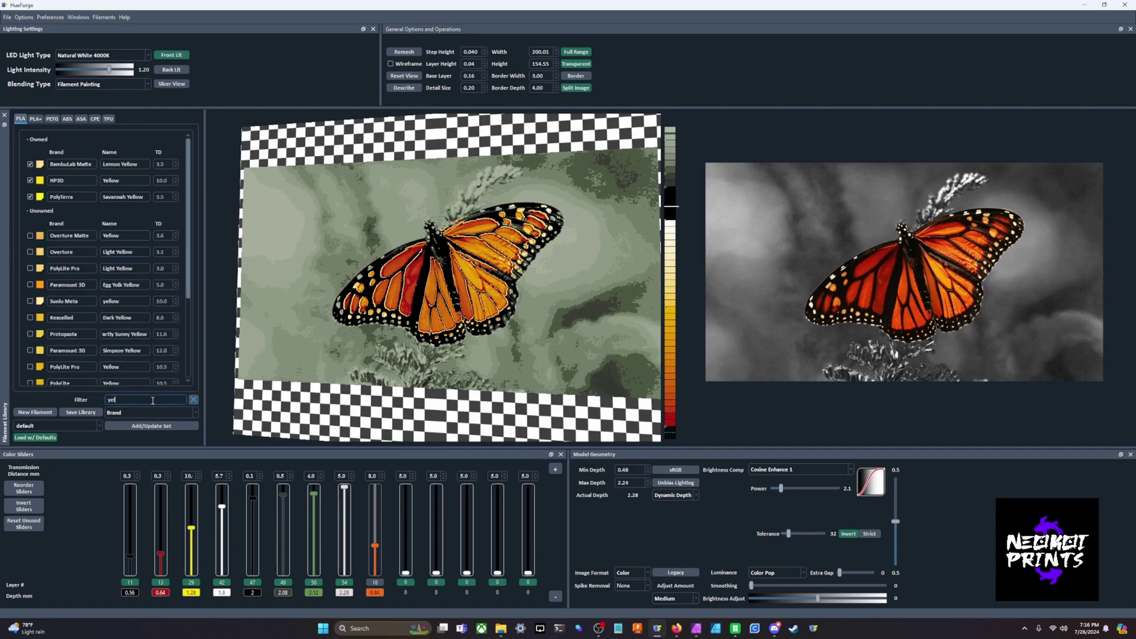
left_click_drag(39, 180, 375, 516)
left_click(377, 516)
scroll(377, 516, "up", 5)
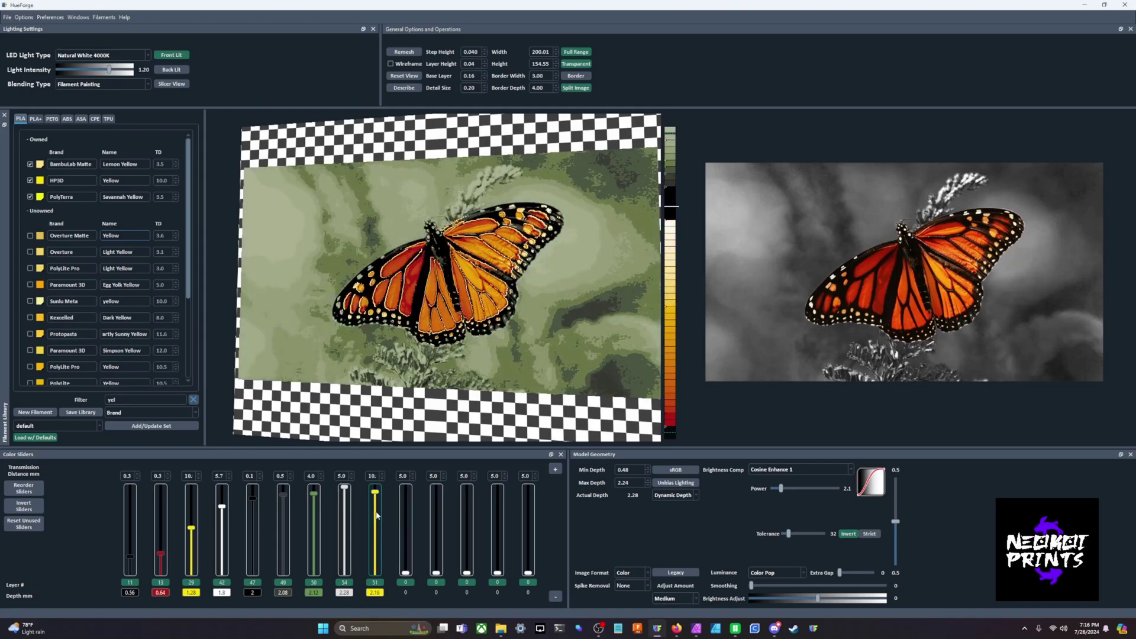
scroll(286, 512, "down", 1)
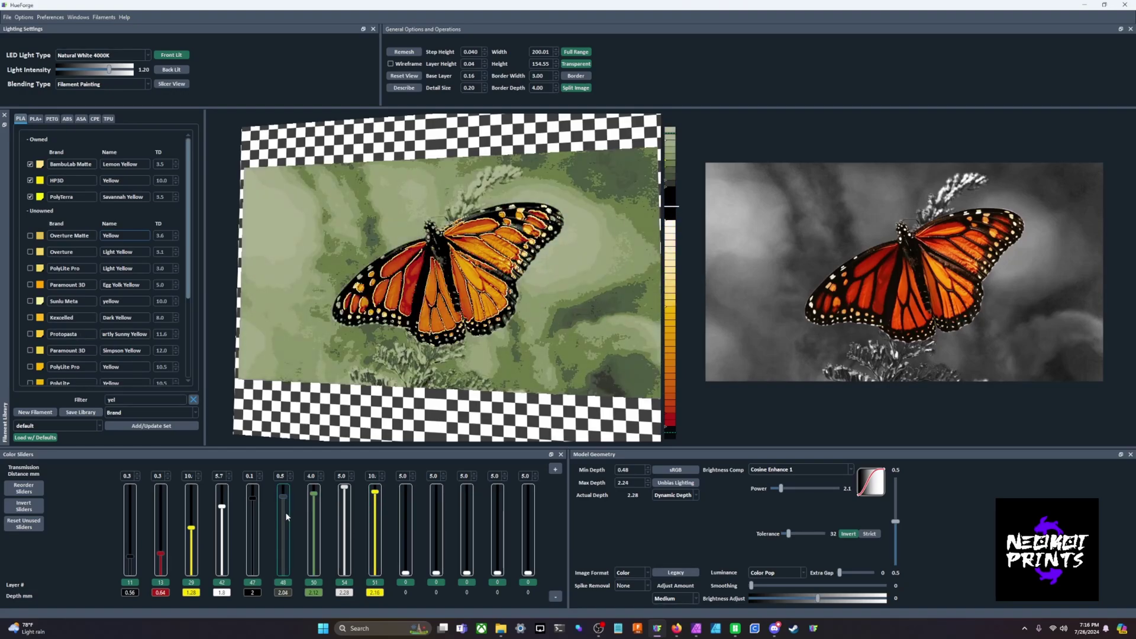
Lower the Extravagant Green background filament to layer 49 (2.08 mm)
scroll(314, 510, "down", 1)
left_click_drag(520, 306, 551, 298)
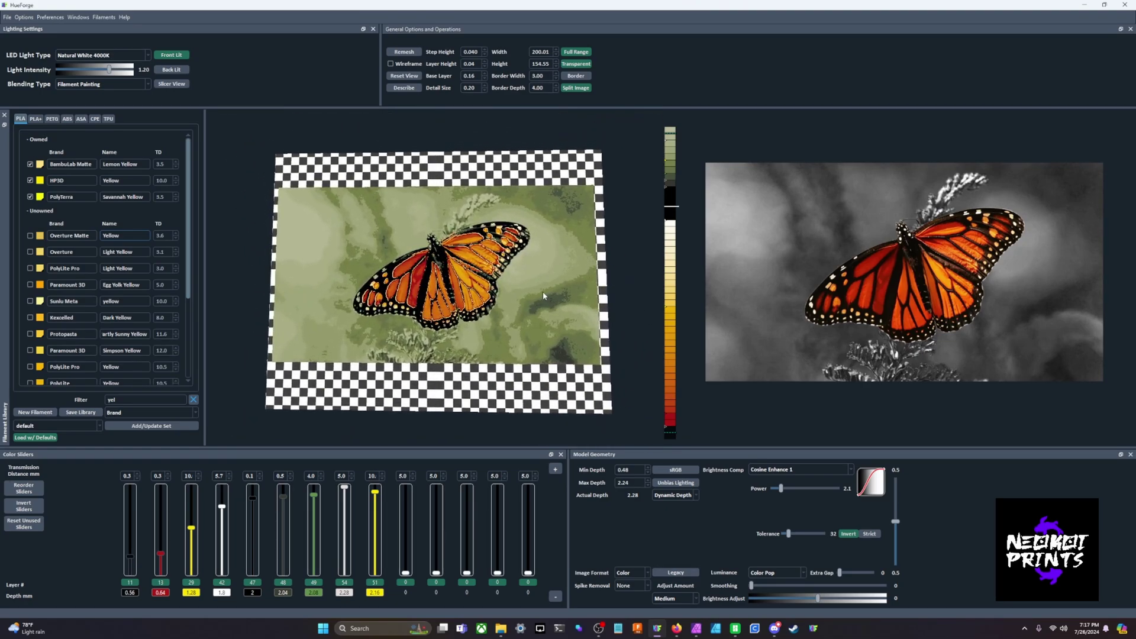
scroll(543, 291, "up", 3)
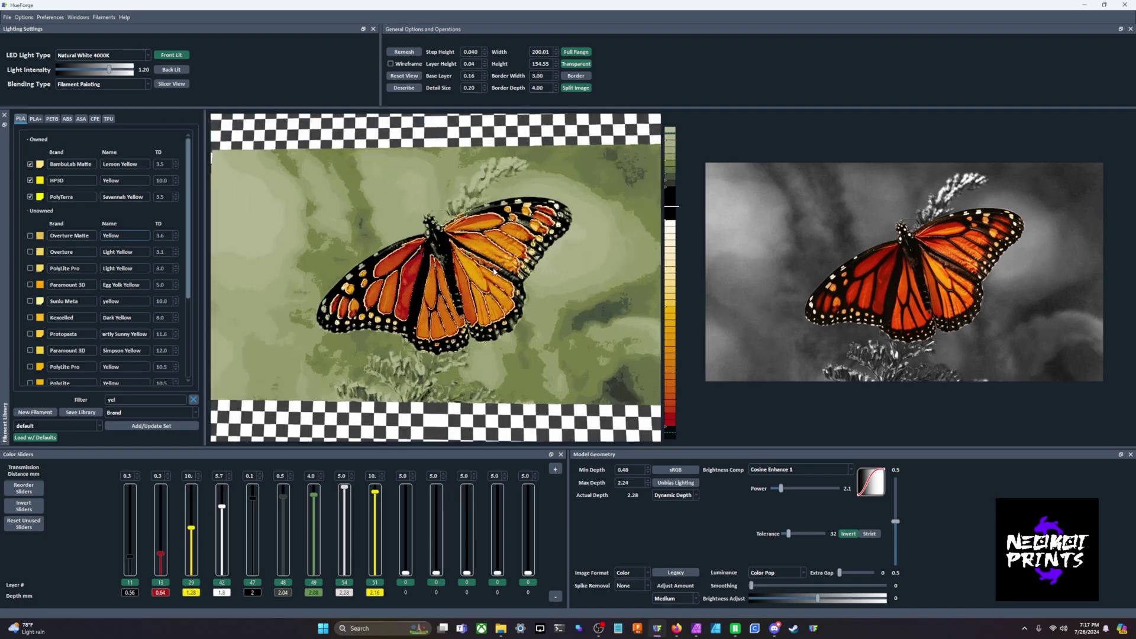
Examine the print preview's wings, body, background and outer edge up close, from above and at low angles
left_click_drag(559, 291, 571, 220)
scroll(562, 275, "up", 5)
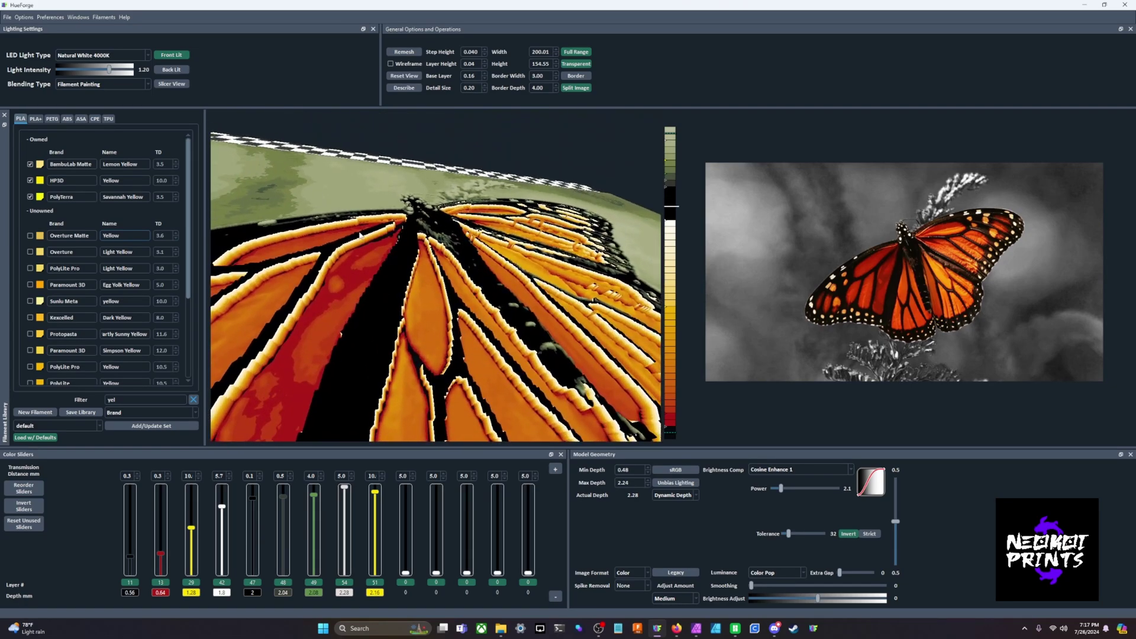
left_click_drag(327, 299, 381, 304)
scroll(379, 304, "up", 2)
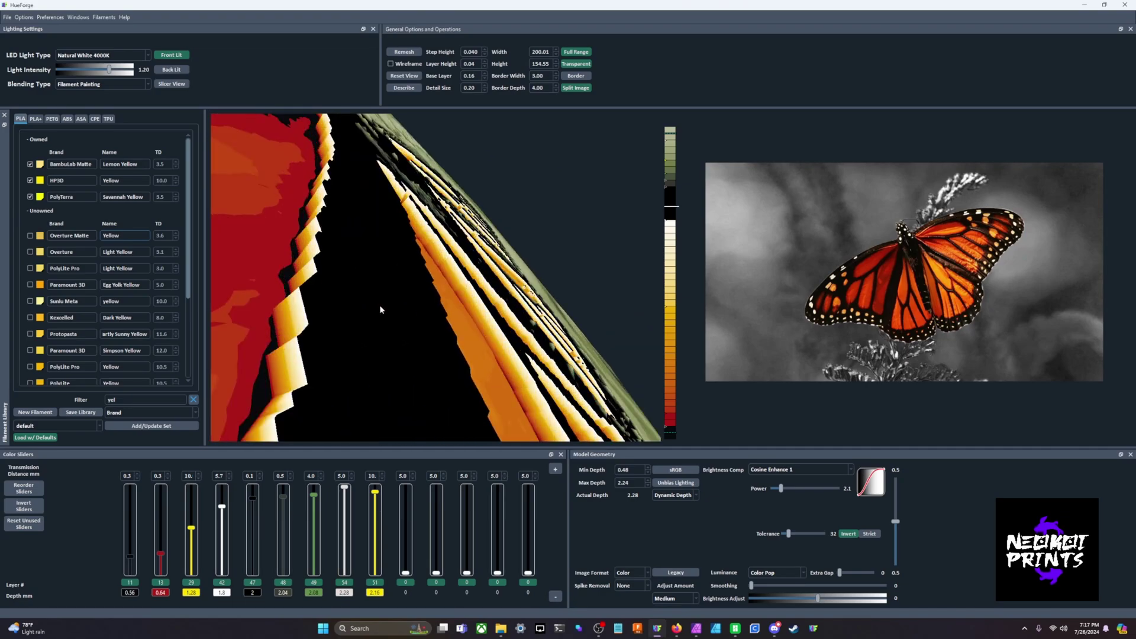
scroll(379, 305, "down", 8)
scroll(418, 306, "up", 5)
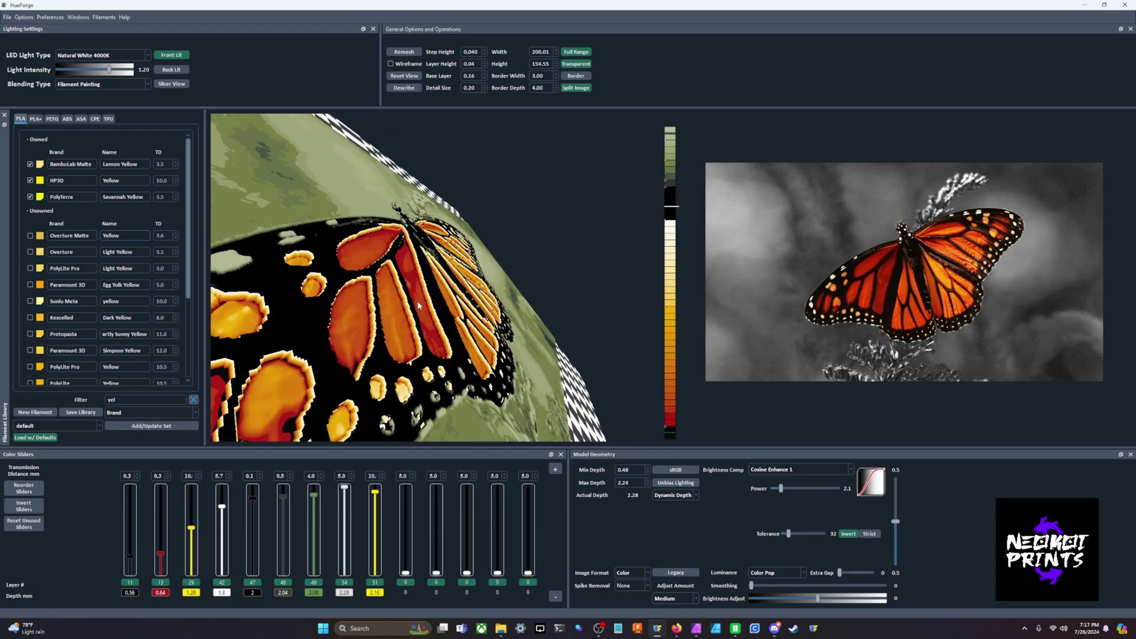
scroll(424, 308, "up", 2)
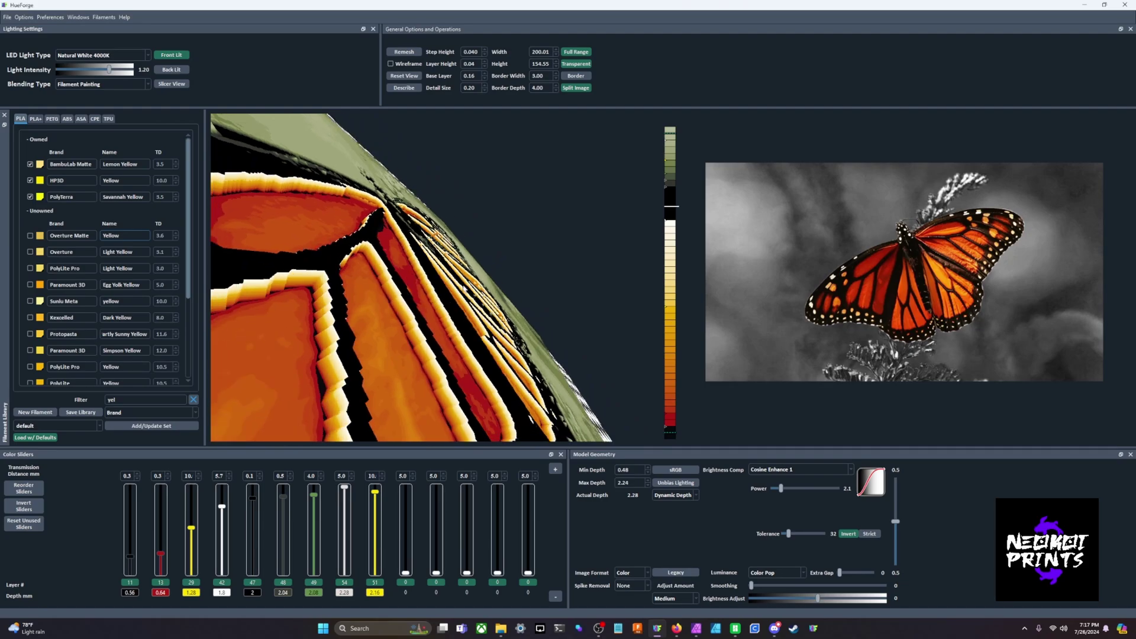
scroll(319, 365, "down", 4)
scroll(319, 365, "down", 2)
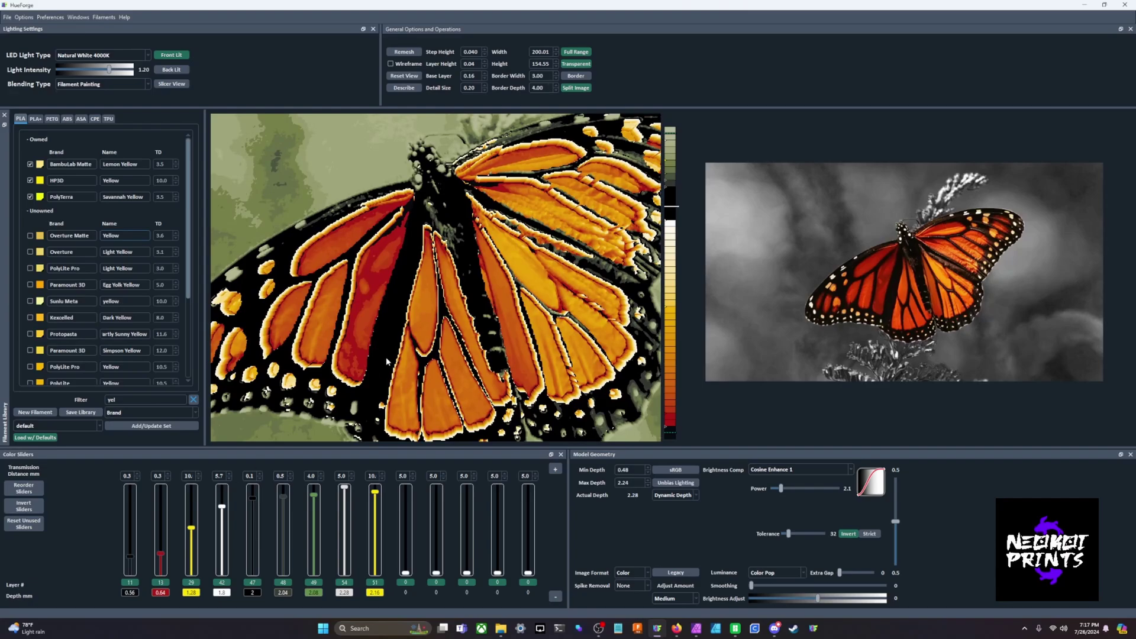
scroll(497, 358, "down", 5)
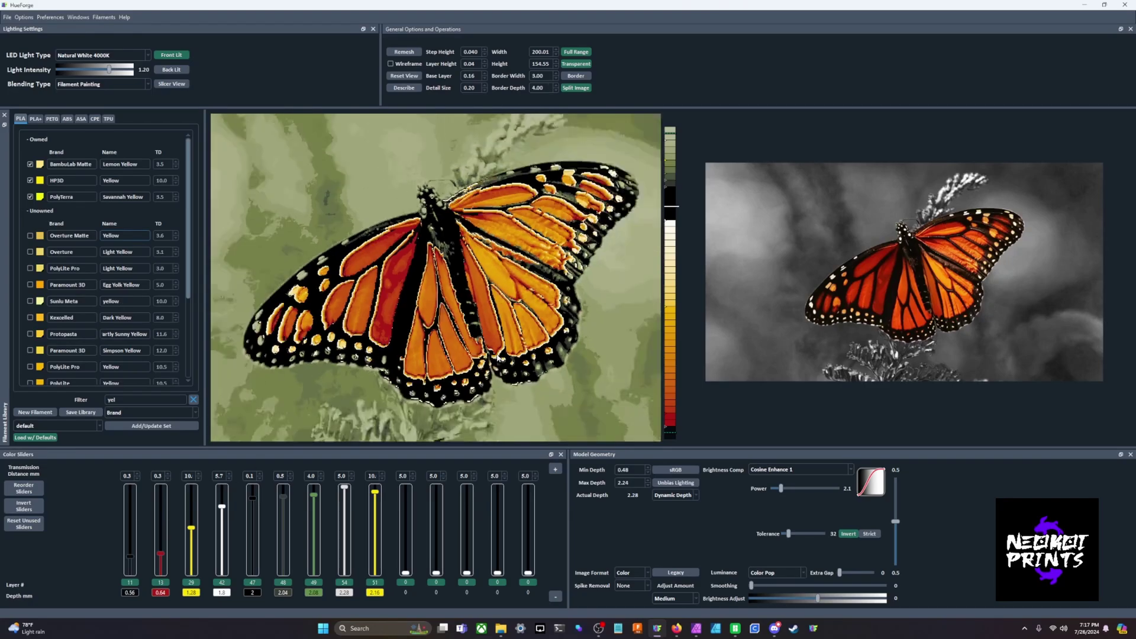
left_click_drag(497, 358, 473, 230)
scroll(405, 330, "up", 2)
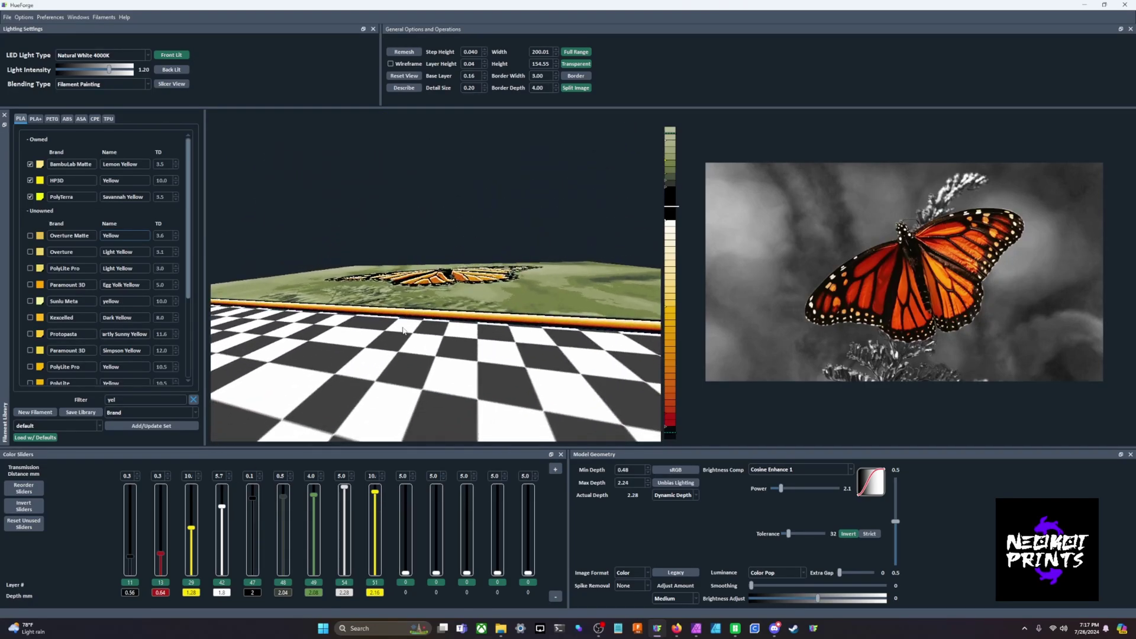
scroll(393, 318, "up", 2)
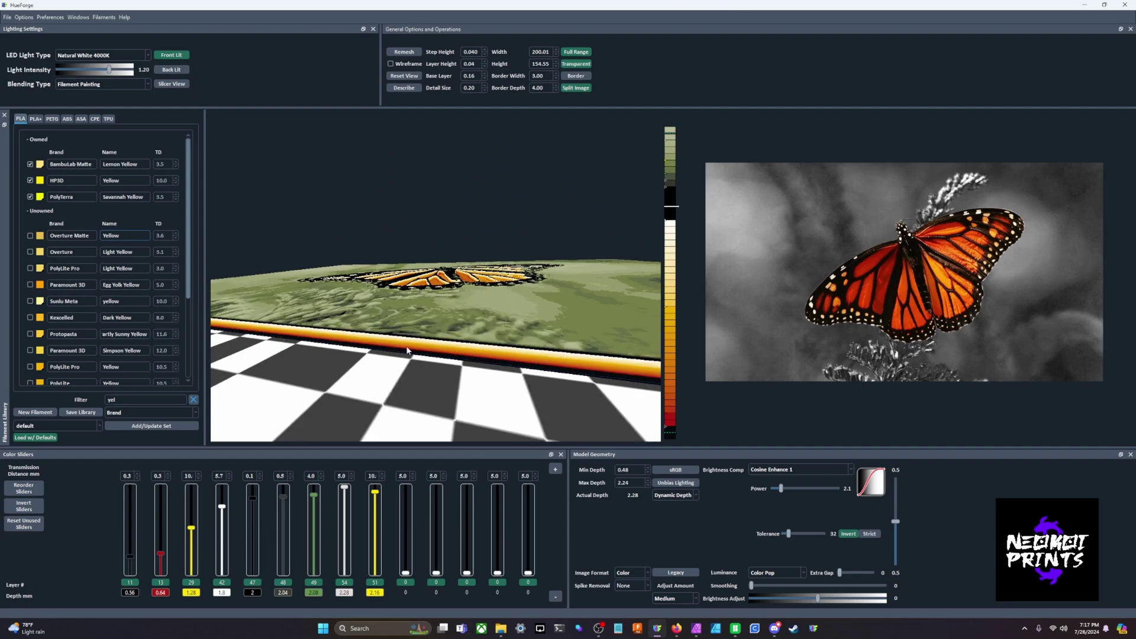
left_click_drag(409, 349, 474, 417)
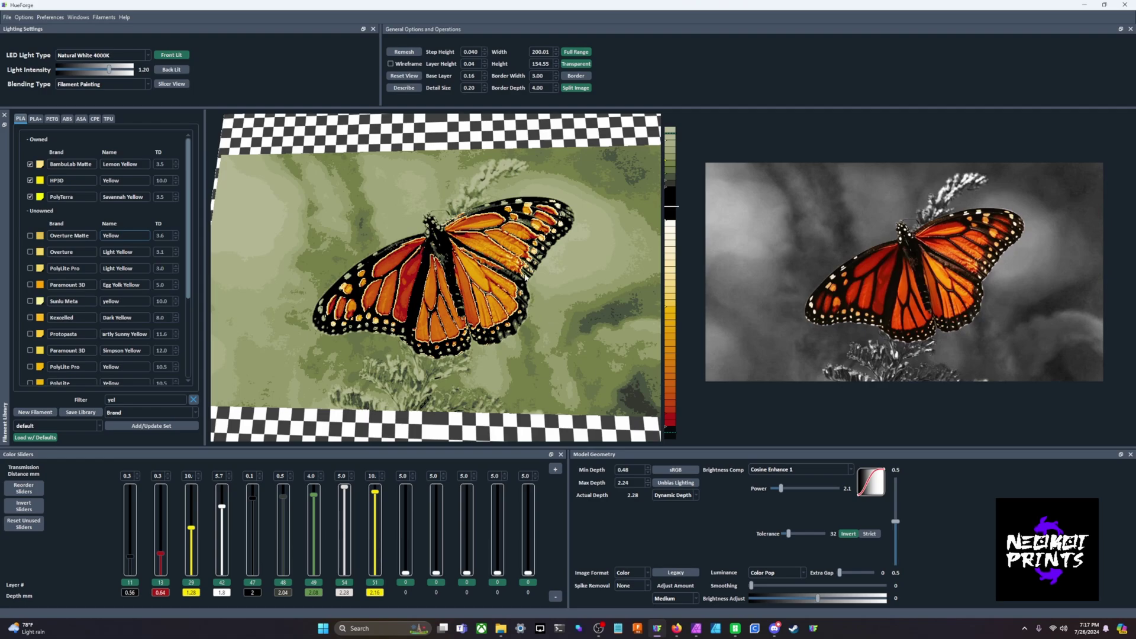
Reorder the color sliders by layer
left_click_drag(524, 275, 523, 291)
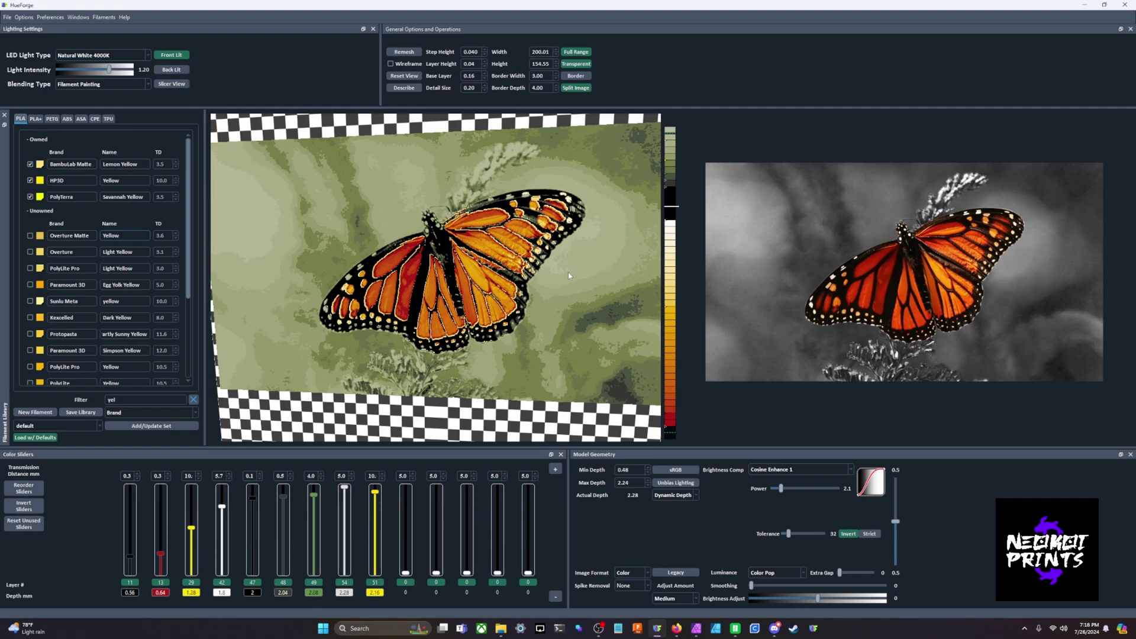
left_click_drag(568, 275, 533, 308)
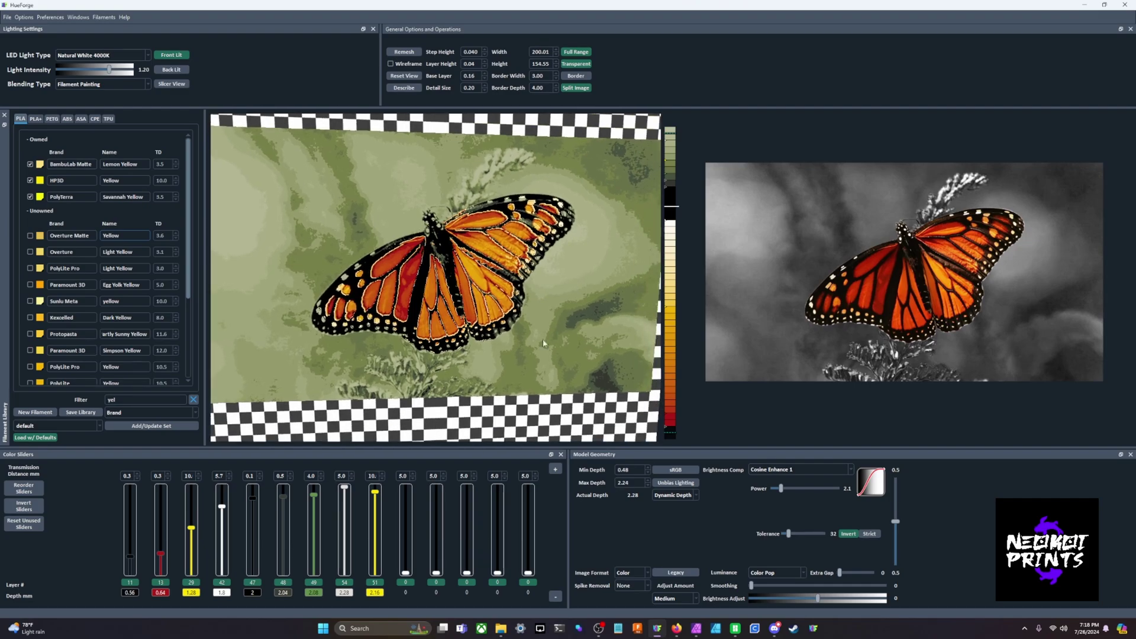
left_click(23, 488)
left_click_drag(541, 311, 531, 313)
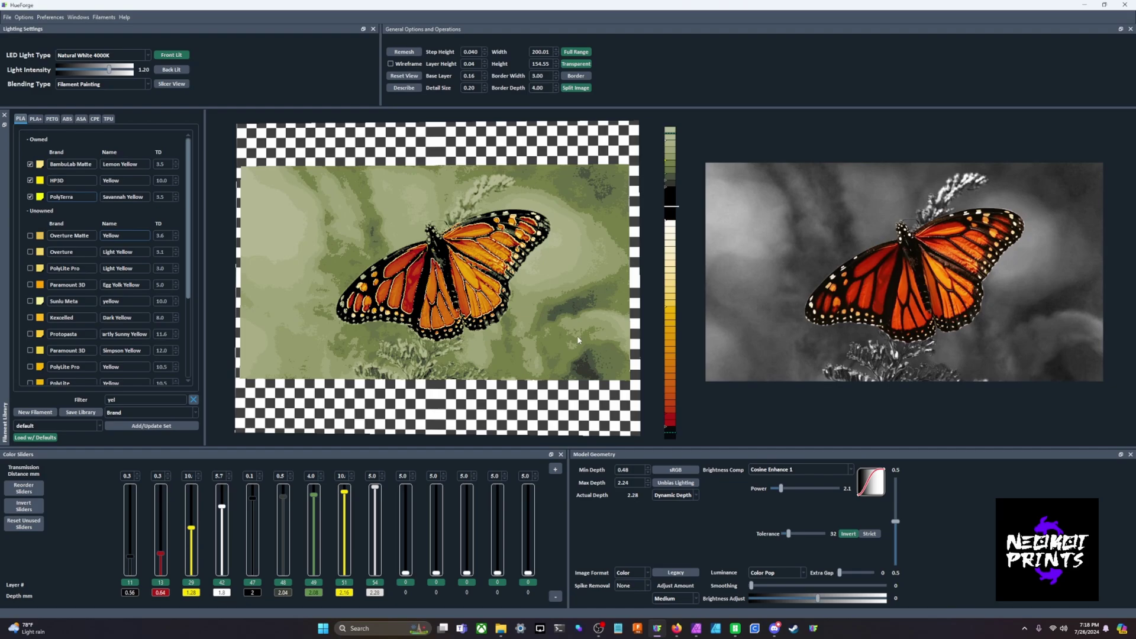
Switch to Affinity Photo and delete the Black & White adjustment from the butterfly image
left_click(696, 628)
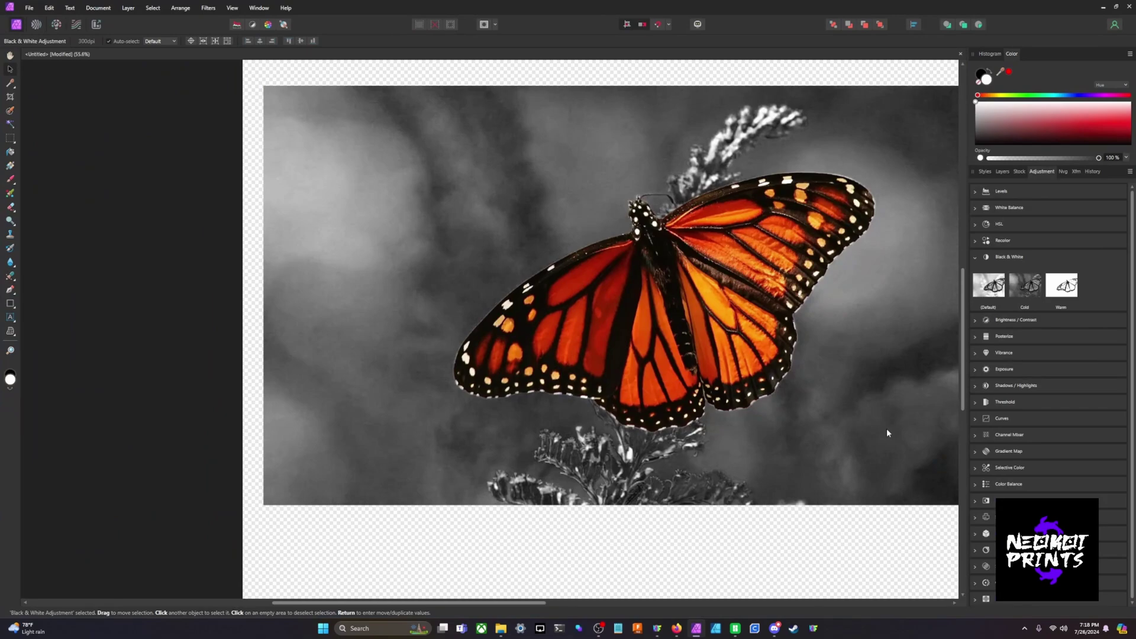
key("Delete")
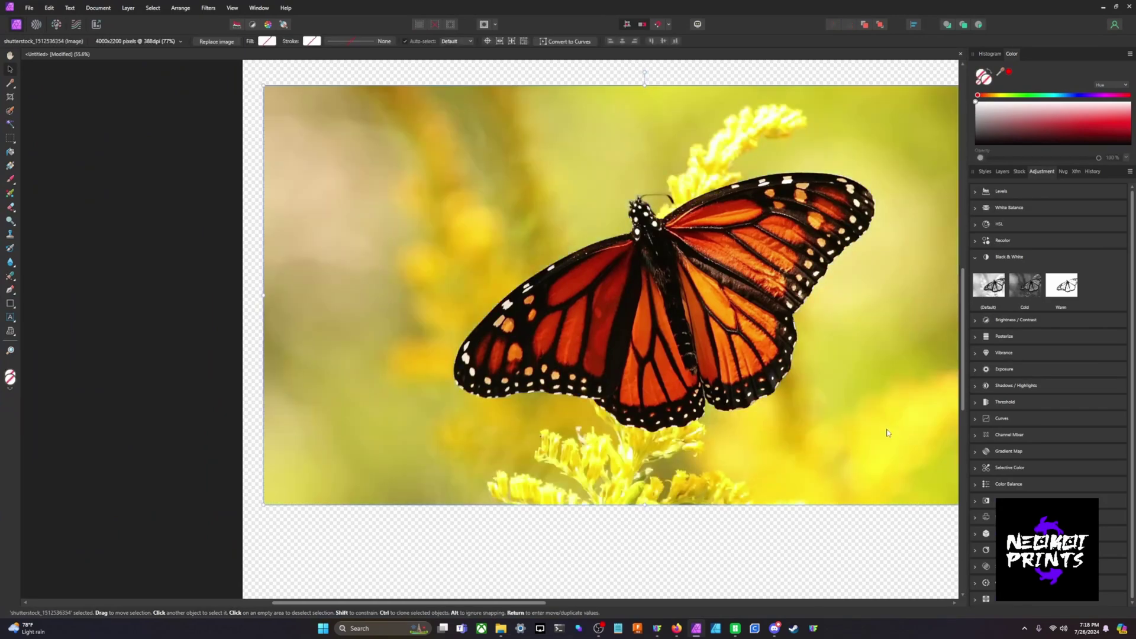
left_click(975, 260)
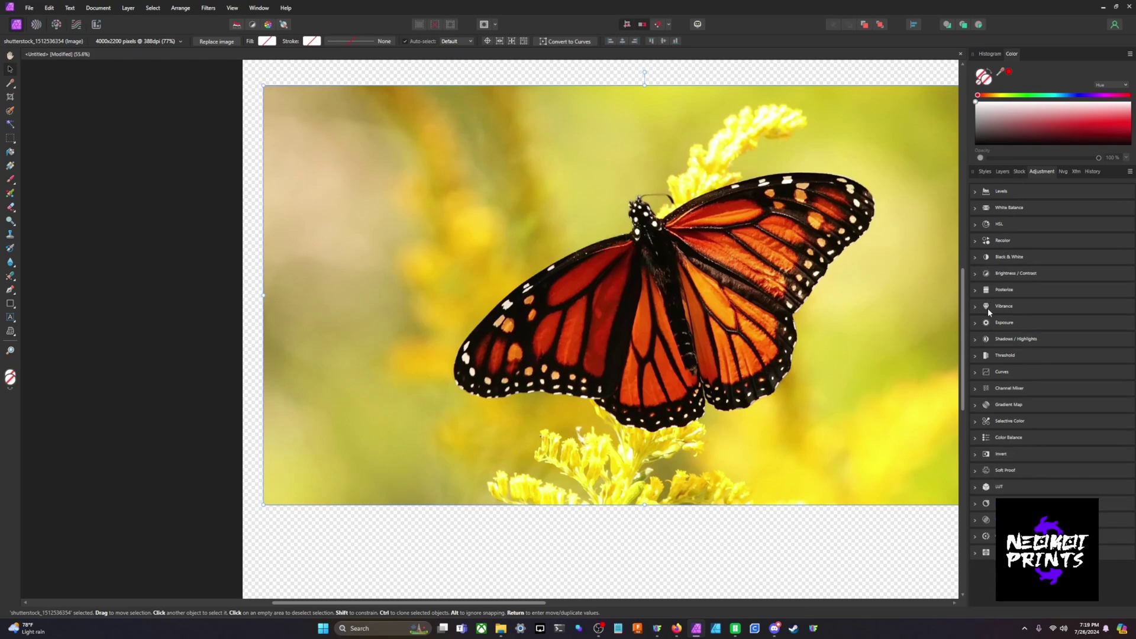
Add a default HSL adjustment above the butterfly photo and show the layer stack
left_click(988, 225)
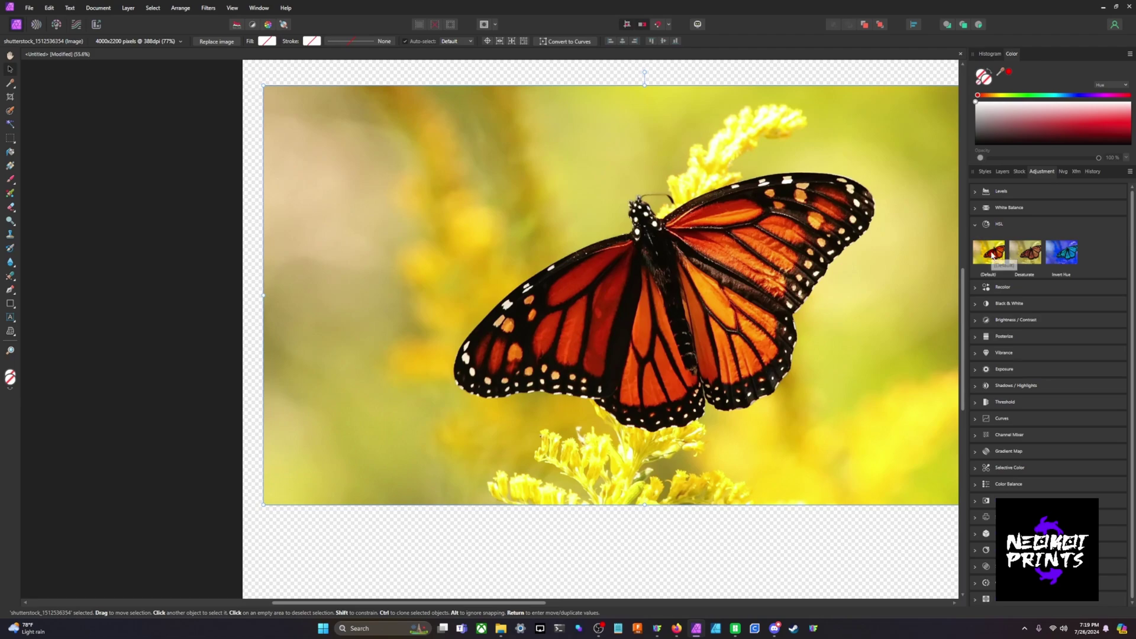
left_click(1004, 256)
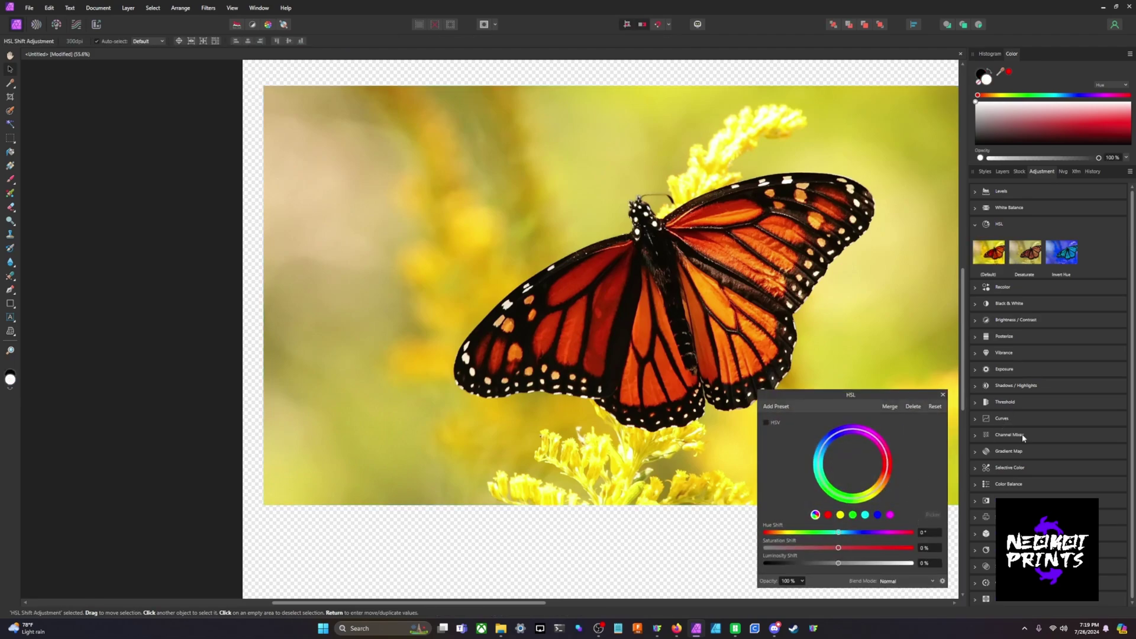
left_click(1003, 171)
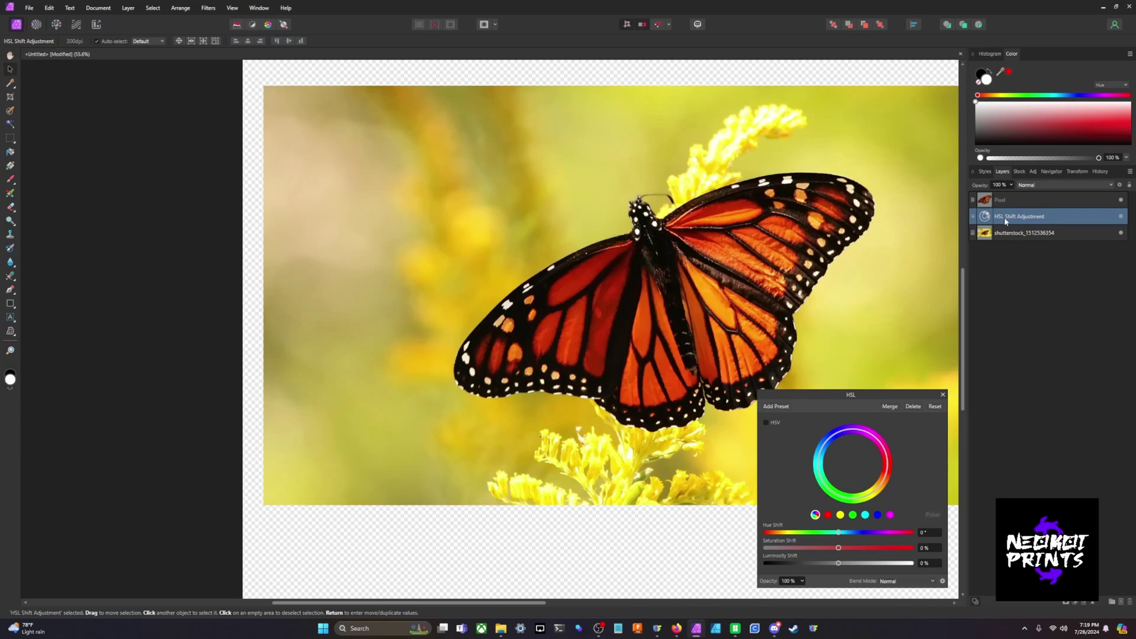
Recolor the yellow background through the HSL adjustment's yellow range with a 30.1° hue shift and -8% saturation shift
left_click(828, 515)
left_click(840, 515)
left_click(865, 516)
left_click(829, 515)
mouse_move(839, 532)
left_mouse_down()
mouse_move(898, 548)
mouse_move(780, 536)
mouse_move(852, 534)
mouse_move(835, 549)
mouse_move(857, 533)
mouse_move(908, 536)
mouse_move(774, 543)
mouse_move(852, 545)
left_mouse_up()
left_click(840, 515)
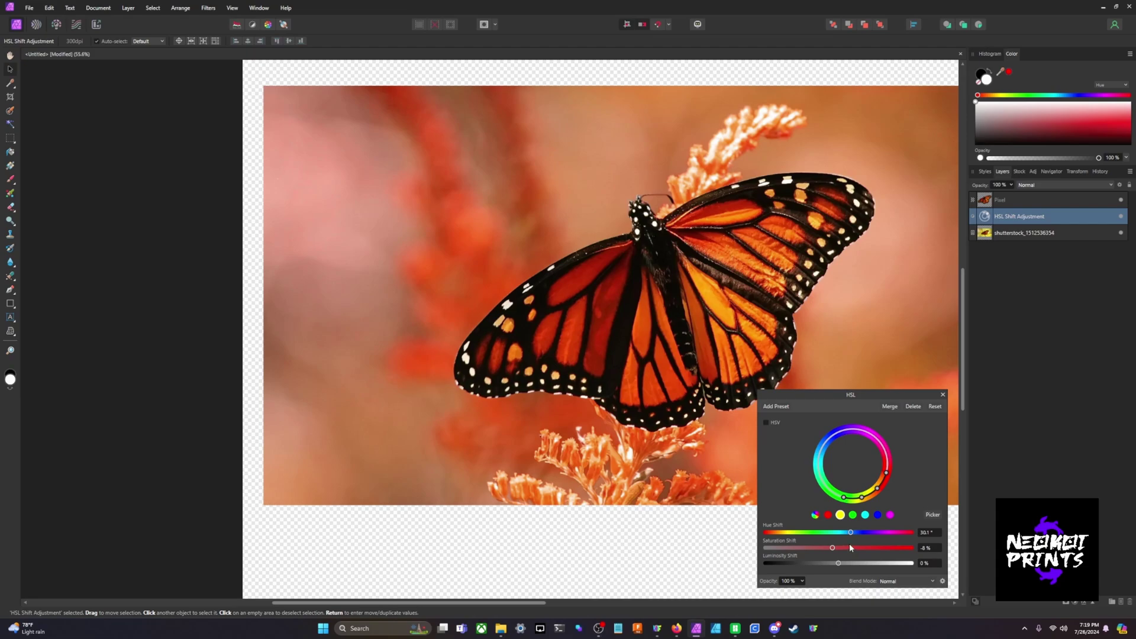
Close the HSL adjustment's settings and switch back to HueForge
left_click(802, 582)
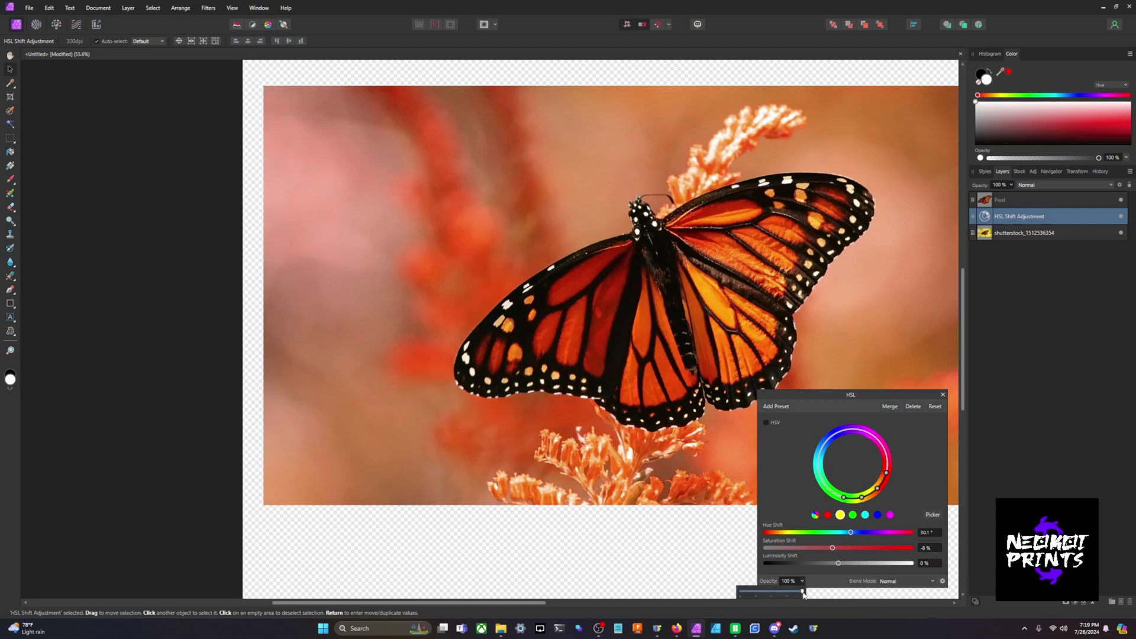
mouse_move(803, 591)
left_mouse_down()
mouse_move(744, 594)
mouse_move(805, 595)
left_mouse_up()
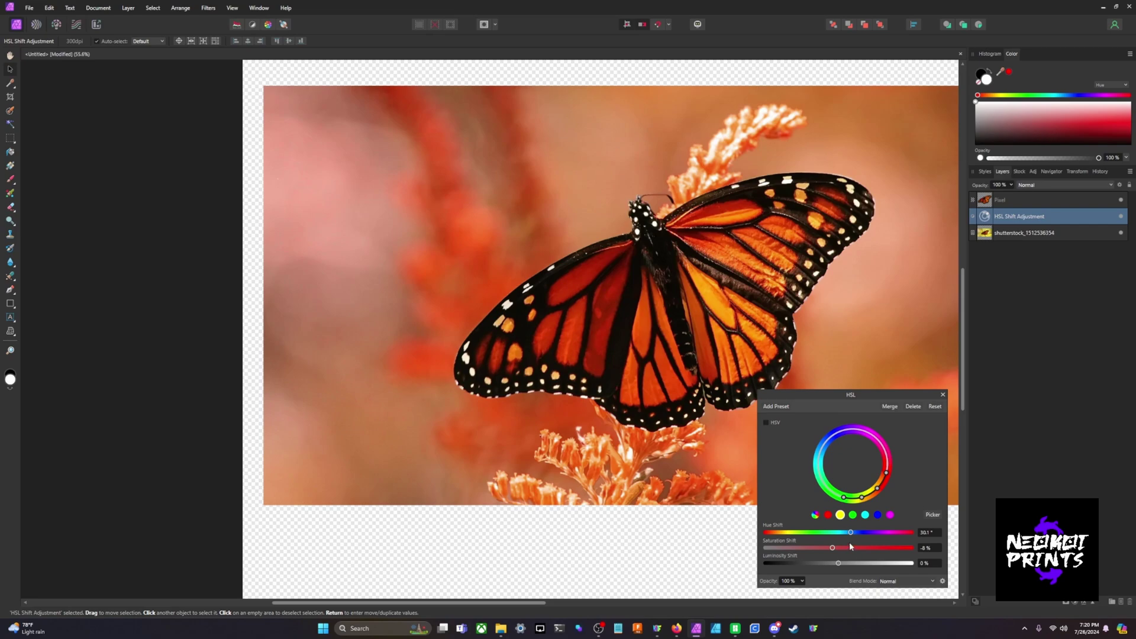
key("Escape")
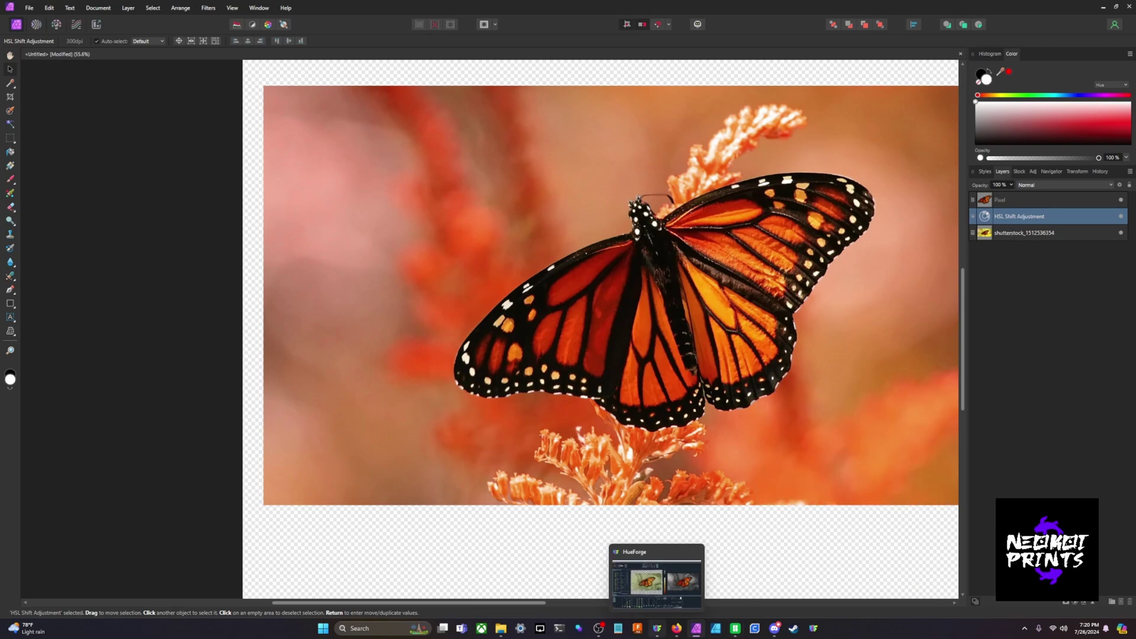
left_click(657, 628)
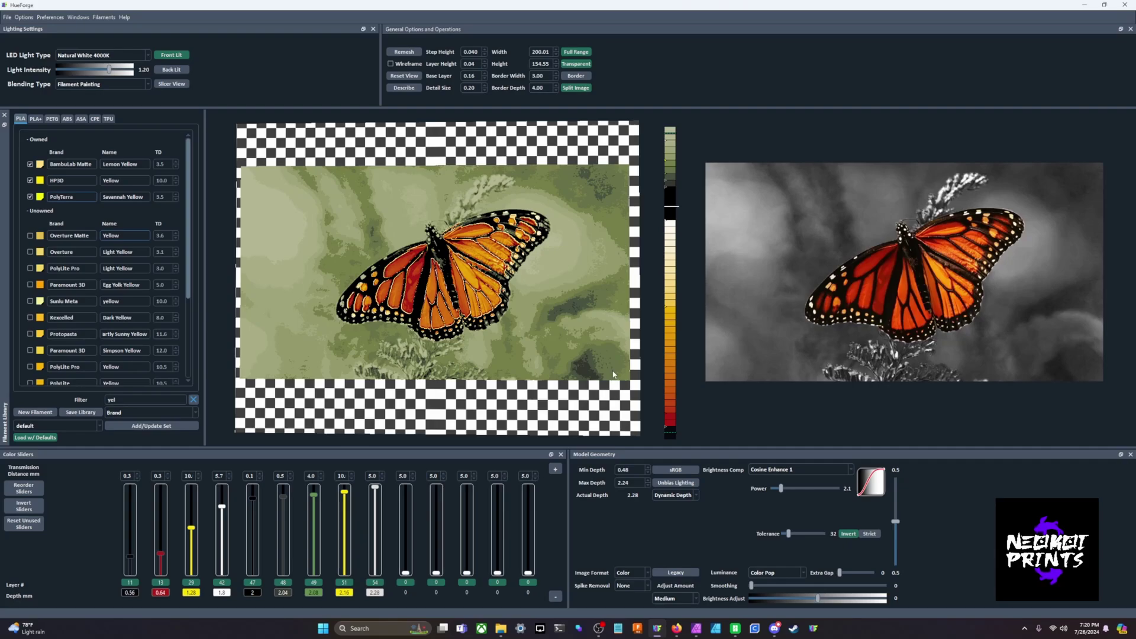